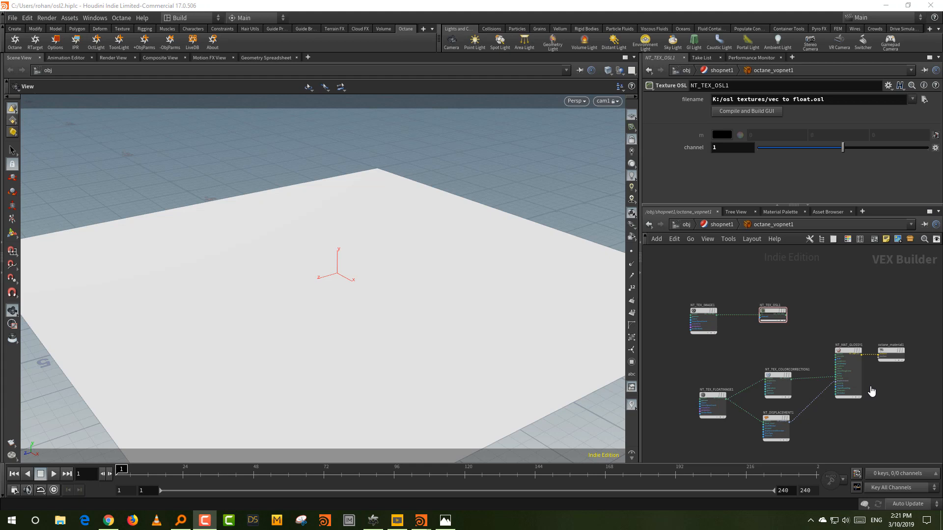
# View the OctaneRender for Houdini version information and close it
pyautogui.click(212, 42)
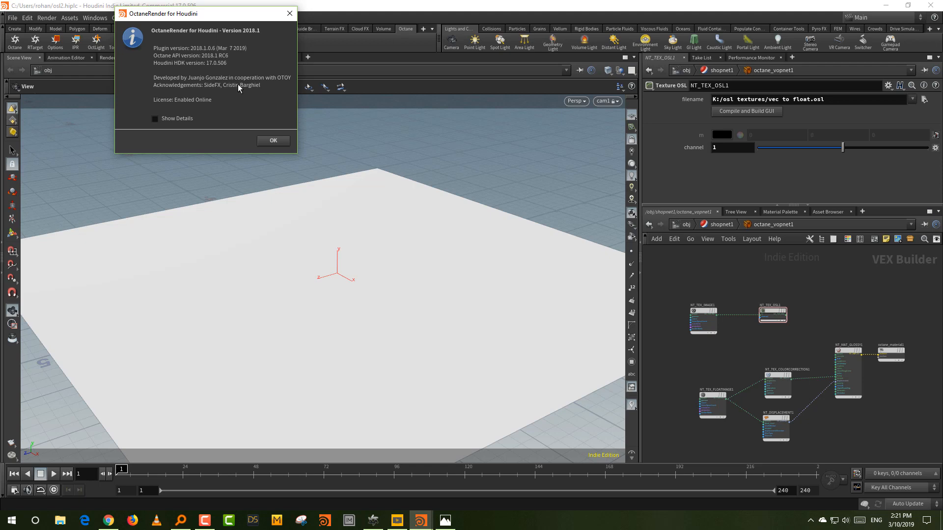
pyautogui.click(273, 141)
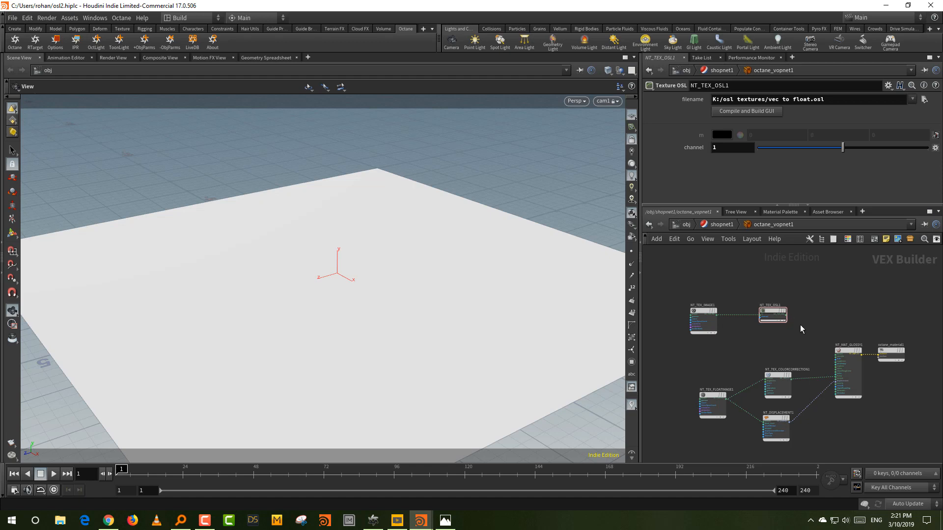
# Enlarge the parameter pane slightly and select the NT_TEX_OSL1 node to inspect its parameters
pyautogui.moveTo(835, 291); pyautogui.dragTo(827, 315, button='middle')
pyautogui.moveTo(827, 315); pyautogui.dragTo(819, 333, button='right')
pyautogui.moveTo(819, 333); pyautogui.dragTo(821, 303, button='middle')
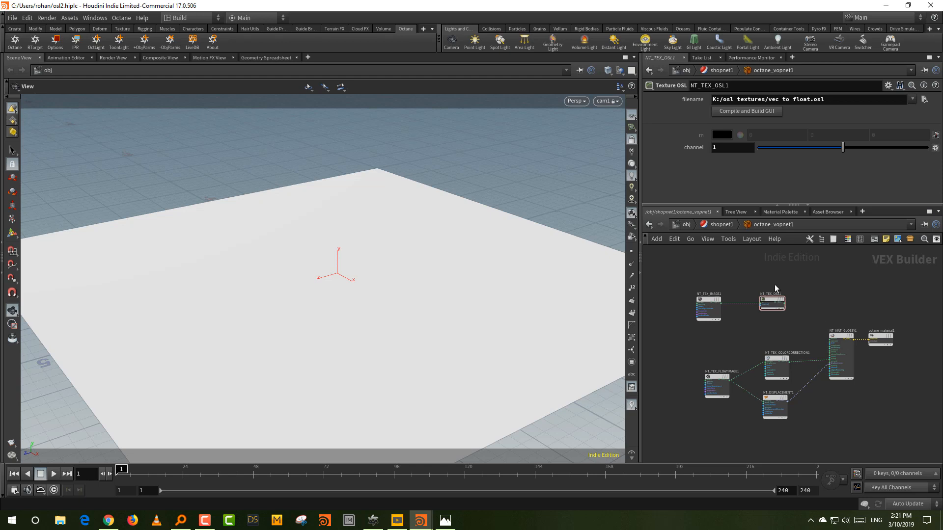
pyautogui.moveTo(746, 213); pyautogui.dragTo(746, 223)
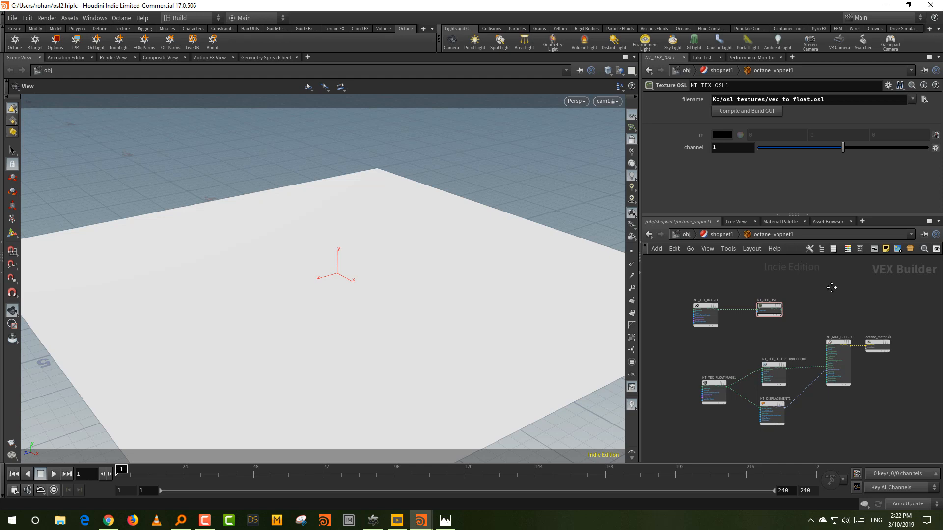
pyautogui.scroll(3, 810, 294)
pyautogui.moveTo(800, 288); pyautogui.dragTo(719, 346)
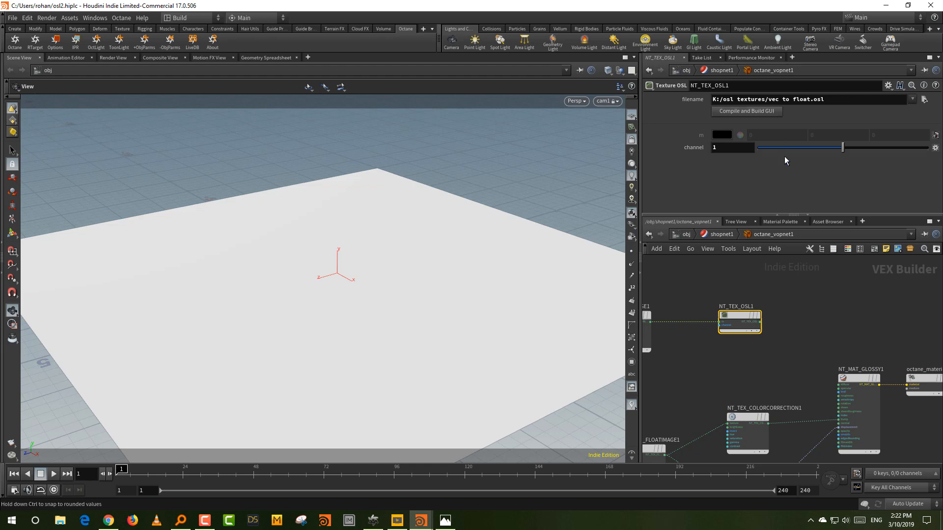
pyautogui.click(794, 268)
pyautogui.moveTo(807, 286); pyautogui.dragTo(818, 252, button='middle')
pyautogui.scroll(-2, 811, 293)
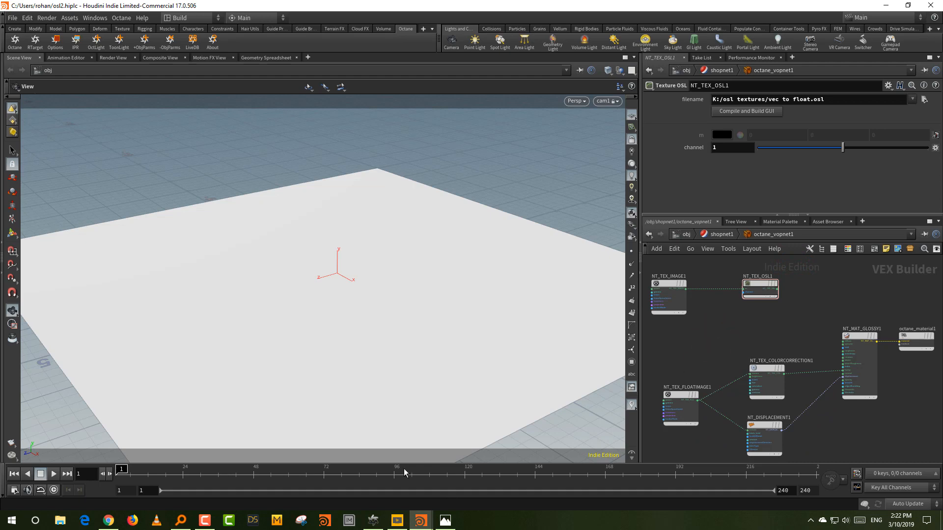
# Switch to the OctaneRender standalone and look over the node graph of the osl tests.ocs scene
pyautogui.click(373, 521)
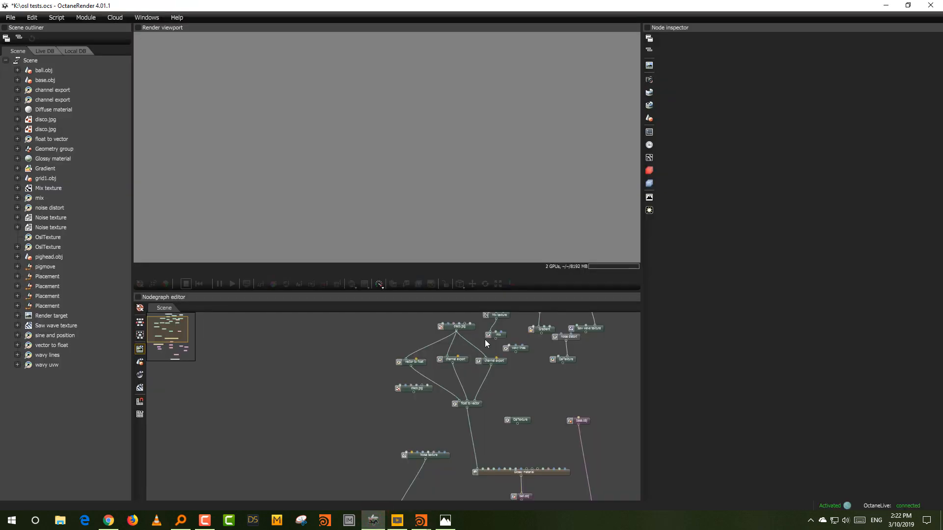
pyautogui.moveTo(569, 376); pyautogui.dragTo(452, 332)
pyautogui.scroll(-3, 505, 347)
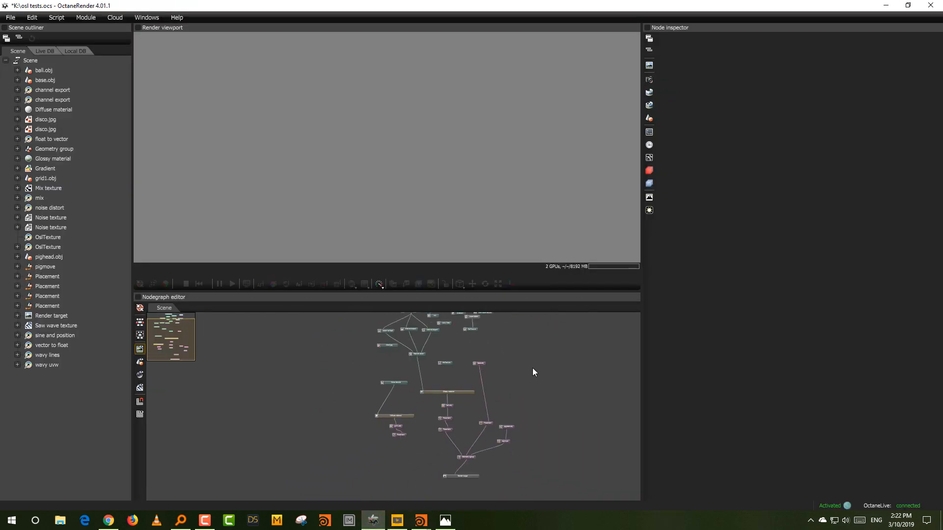
pyautogui.moveTo(535, 372); pyautogui.dragTo(509, 338)
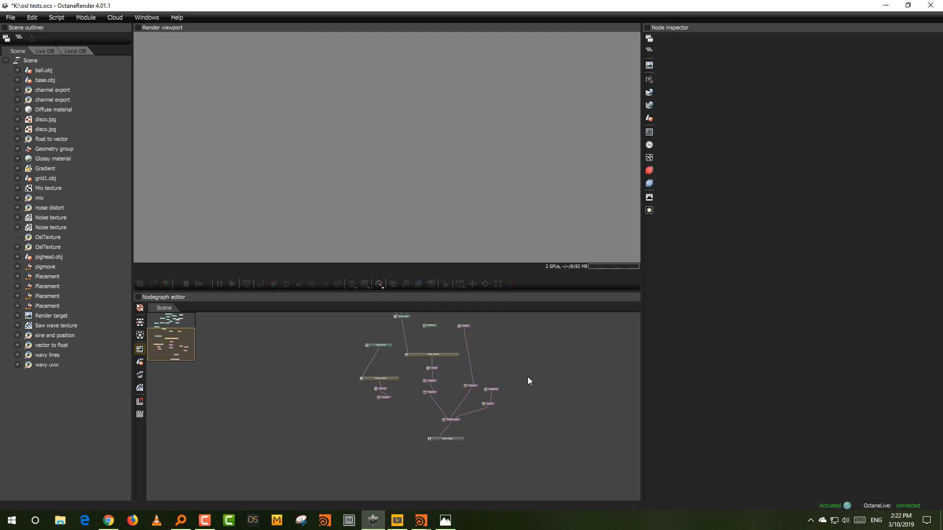
# Switch back to Houdini and align the NT_TEX_FLOATIMAGE1, NT_TEX_COLORCORRECTION1 and NT_TEX_OSL1 nodes with their neighbours in the material network
pyautogui.click(421, 520)
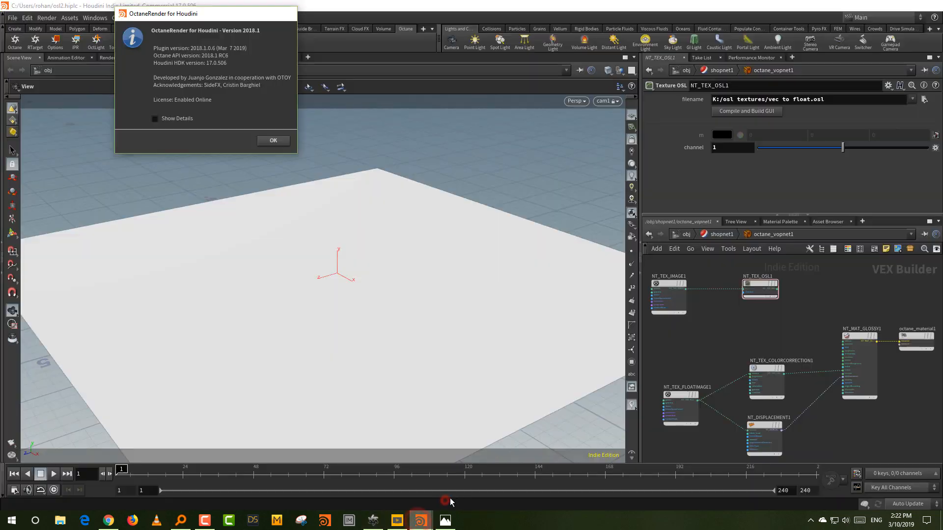
pyautogui.moveTo(727, 353); pyautogui.dragTo(740, 338, button='middle')
pyautogui.moveTo(696, 329); pyautogui.dragTo(764, 388)
pyautogui.click(807, 403)
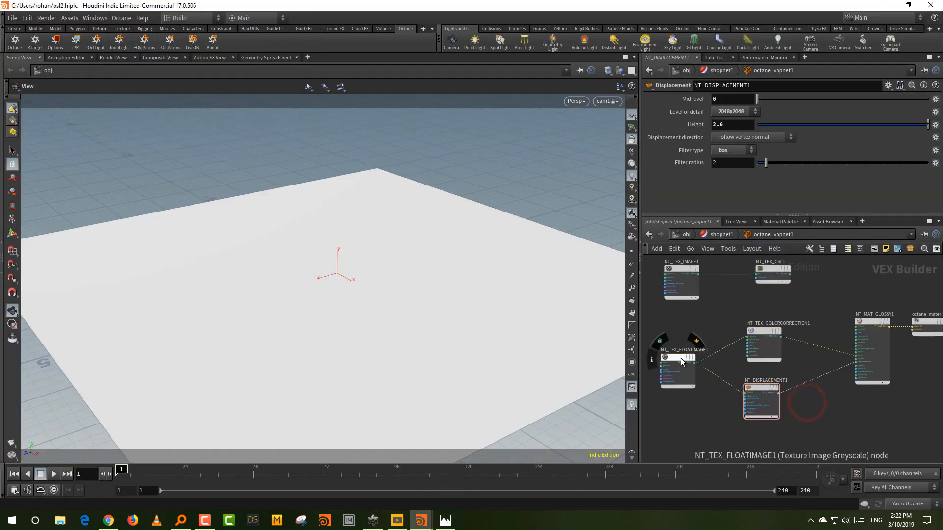
pyautogui.moveTo(681, 358); pyautogui.dragTo(680, 354)
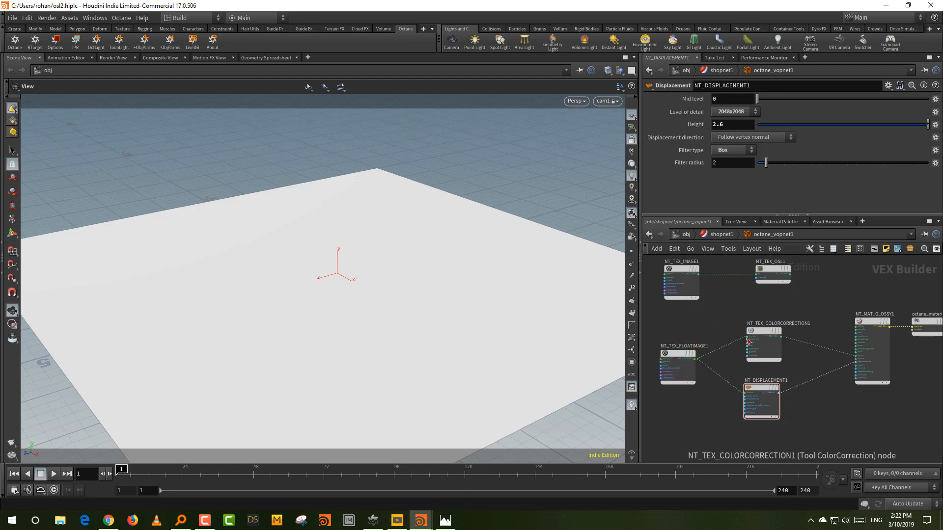
pyautogui.click(821, 301)
pyautogui.moveTo(764, 331); pyautogui.dragTo(761, 331)
pyautogui.click(825, 294)
pyautogui.moveTo(828, 316); pyautogui.dragTo(833, 342, button='middle')
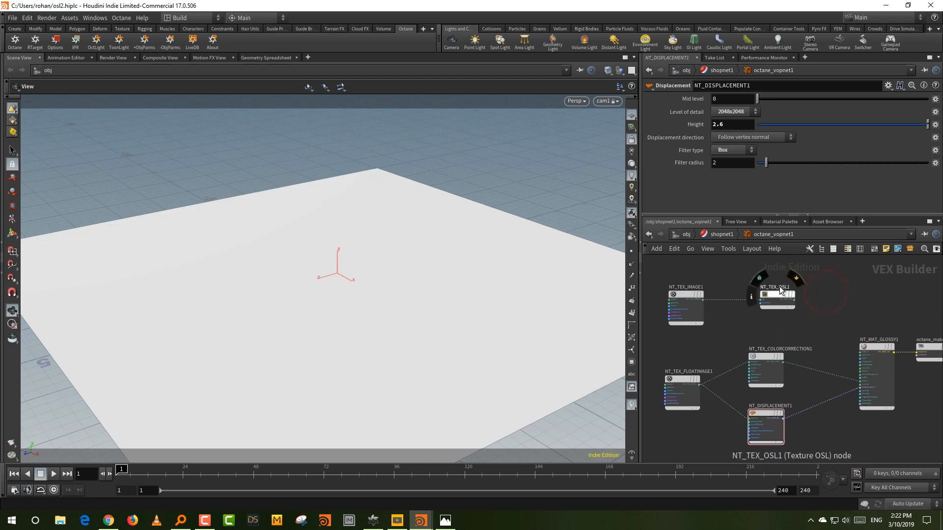
pyautogui.moveTo(777, 294); pyautogui.dragTo(767, 293)
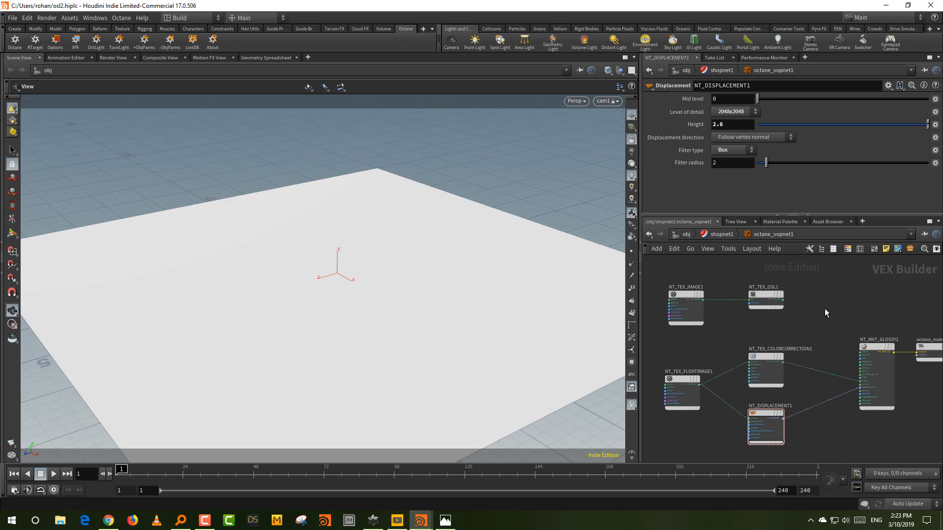
# Select the NT_TEX_OSL1 node and examine its inputs, output and parameters up close
pyautogui.moveTo(402, 312)
pyautogui.mouseDown()
pyautogui.moveTo(409, 322)
pyautogui.moveTo(400, 314)
pyautogui.mouseUp()
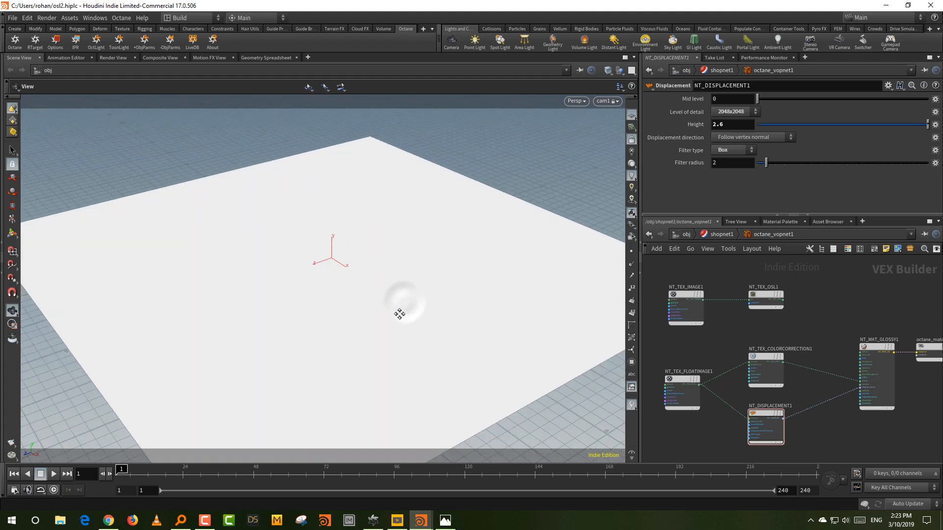
pyautogui.moveTo(399, 314); pyautogui.dragTo(391, 312, button='middle')
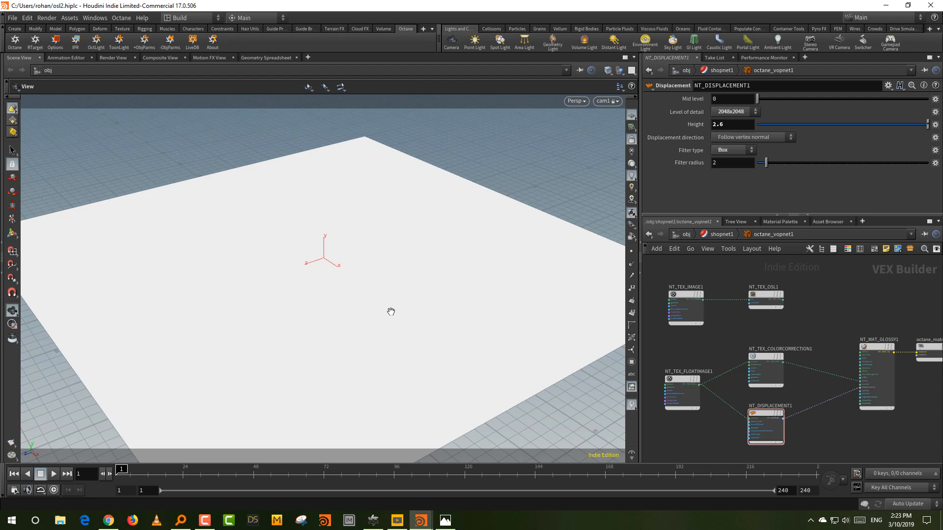
pyautogui.moveTo(824, 330); pyautogui.dragTo(842, 317, button='middle')
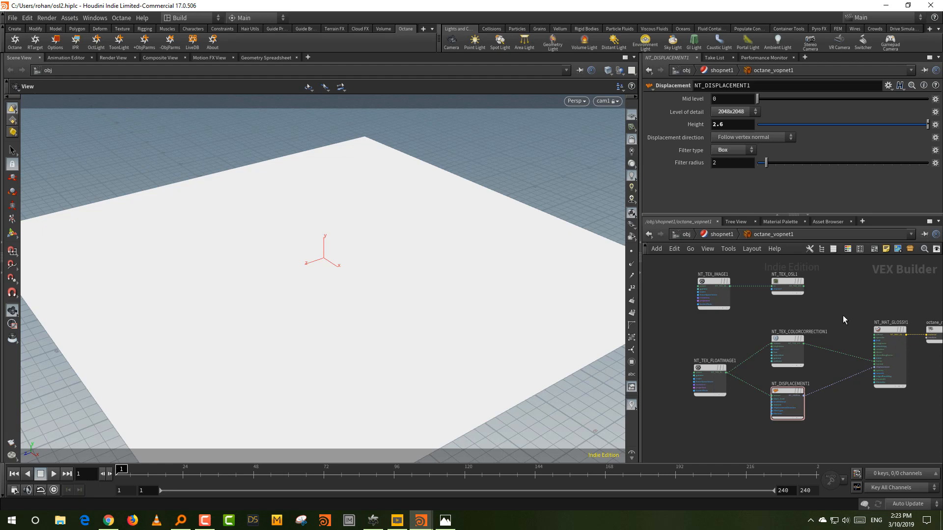
pyautogui.scroll(3, 835, 305)
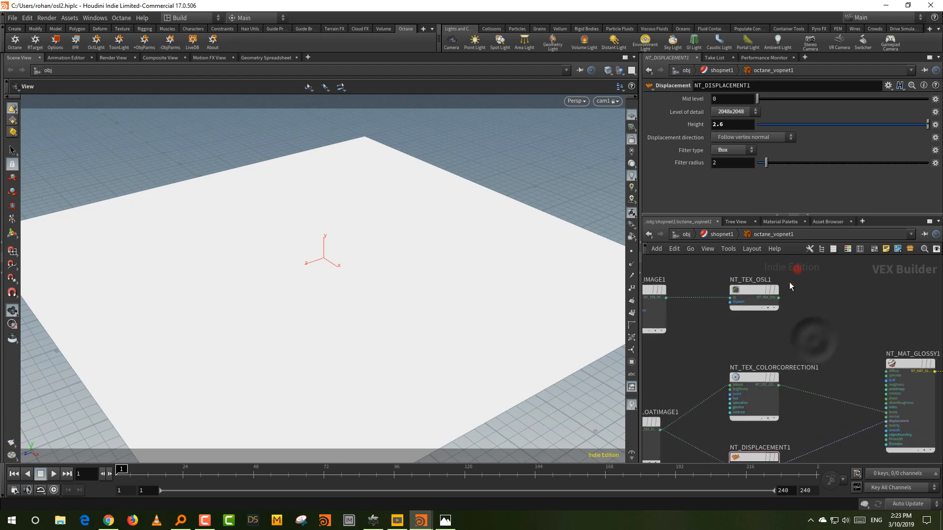
pyautogui.click(777, 304)
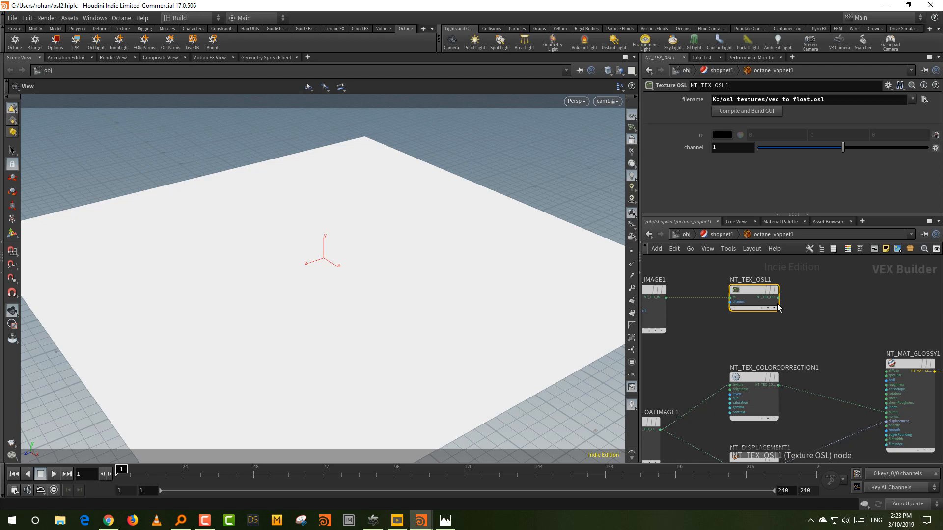
pyautogui.moveTo(766, 327); pyautogui.dragTo(758, 328, button='middle')
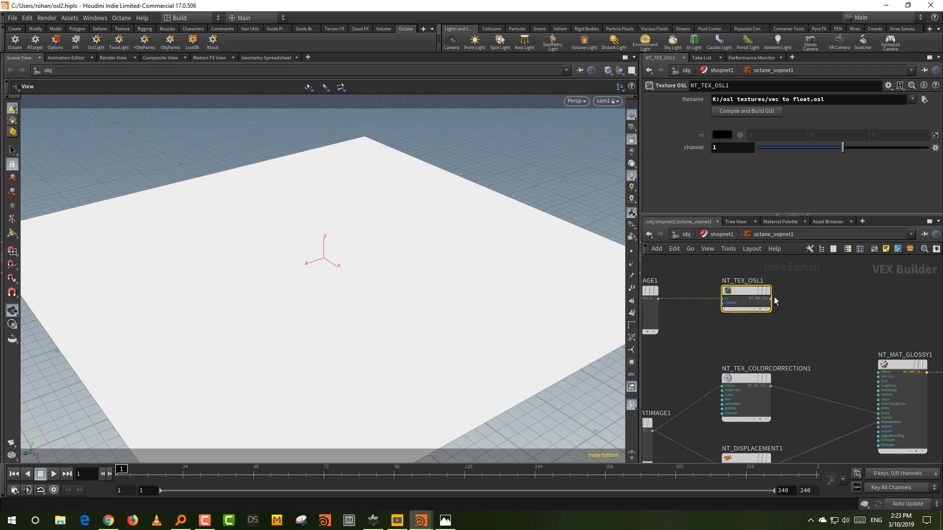
pyautogui.click(806, 265)
pyautogui.scroll(-2, 842, 353)
pyautogui.moveTo(842, 353); pyautogui.dragTo(879, 366, button='middle')
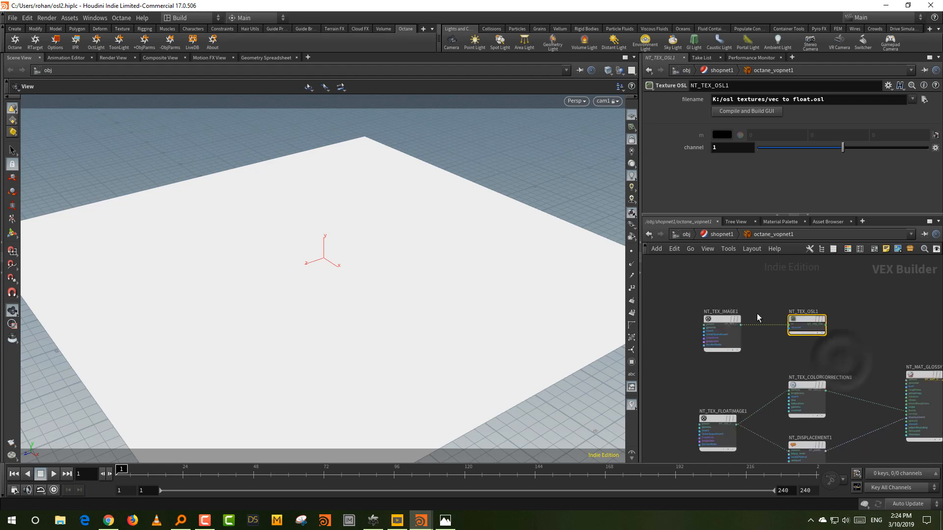
# Move the connected NT_TEX_IMAGE1 and NT_TEX_OSL1 nodes together, farther away from the rest of the material network
pyautogui.moveTo(695, 288); pyautogui.dragTo(830, 351)
pyautogui.moveTo(810, 320); pyautogui.dragTo(765, 309)
pyautogui.click(830, 299)
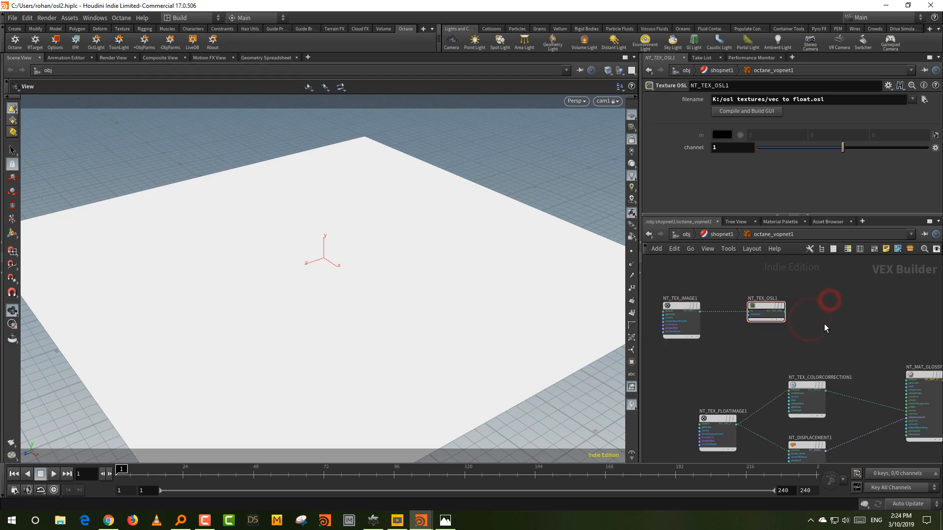
# Search the addable node types for "osl" and "ca" to view the available OSL nodes without adding any
pyautogui.press('Tab')
pyautogui.write('osl')
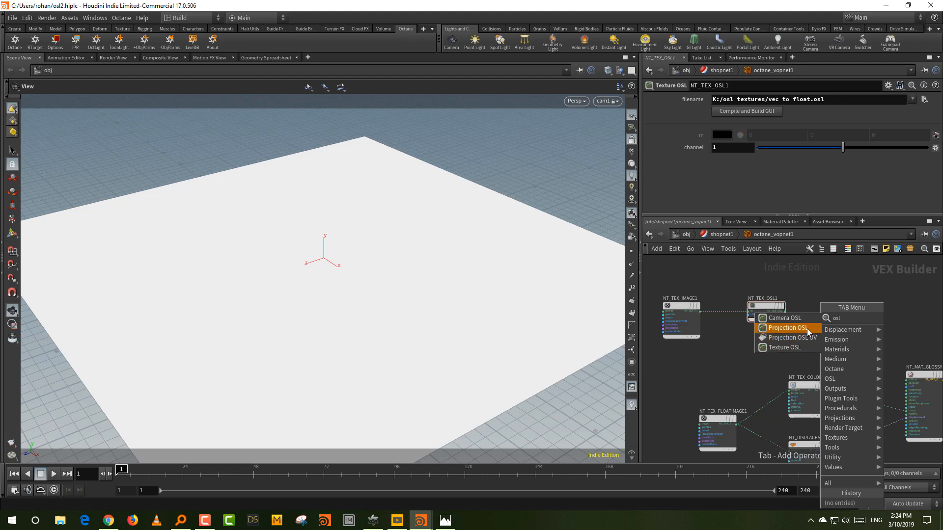
pyautogui.click(812, 278)
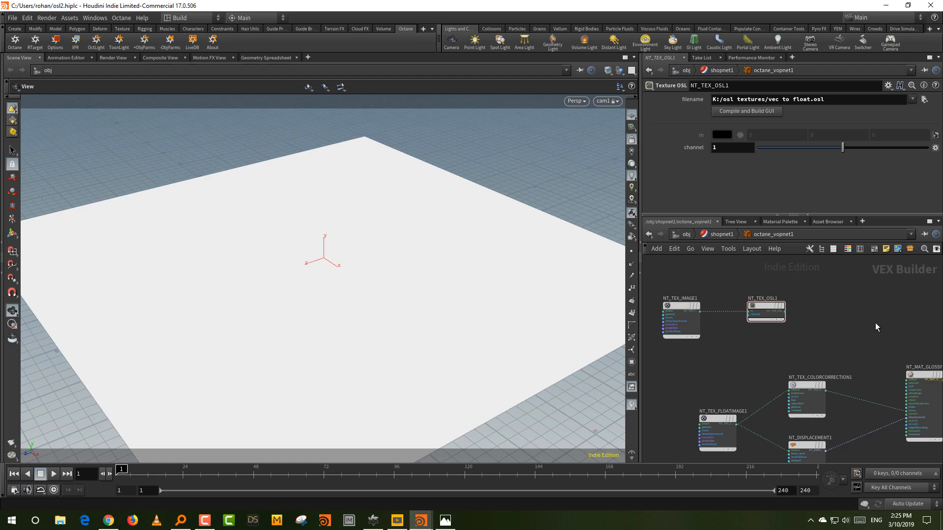
pyautogui.press('Tab')
pyautogui.moveTo(818, 340)
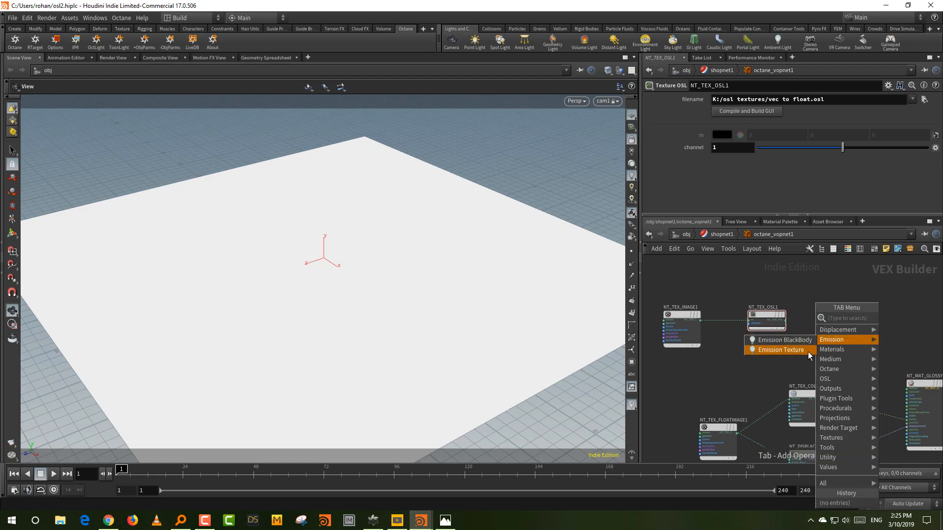
pyautogui.write('ca')
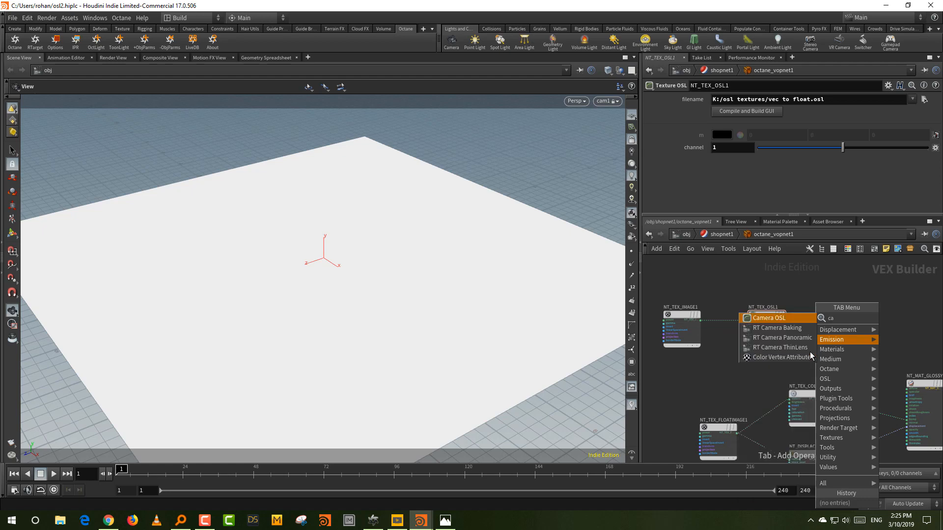
pyautogui.click(824, 275)
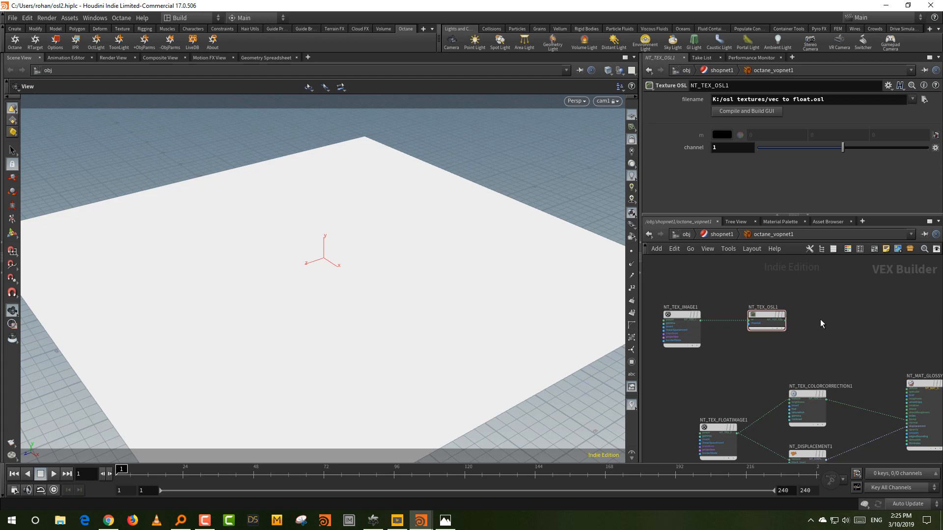
pyautogui.moveTo(870, 346); pyautogui.dragTo(841, 329, button='middle')
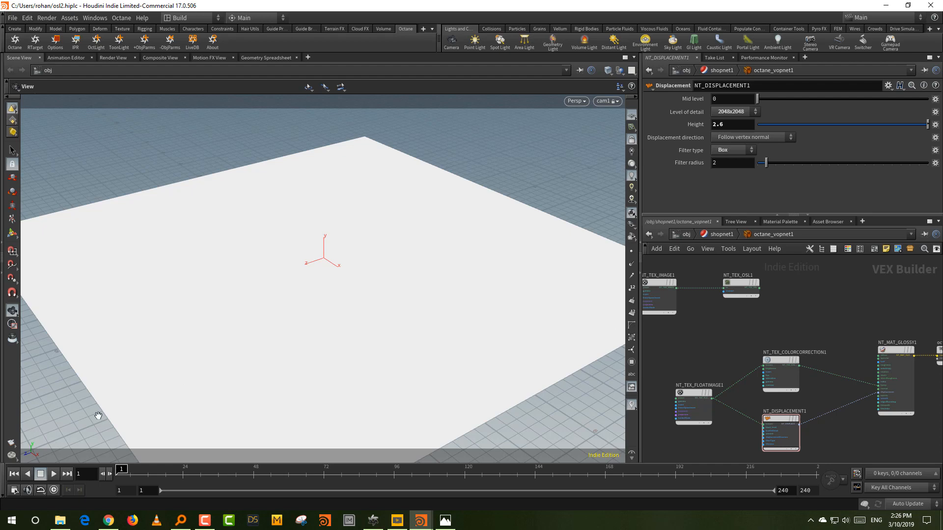
# View Mountain_01_FLOW.png from the Mountain_01 folder in a wider image window and return to the full Houdini material network
pyautogui.click(64, 521)
pyautogui.click(445, 199)
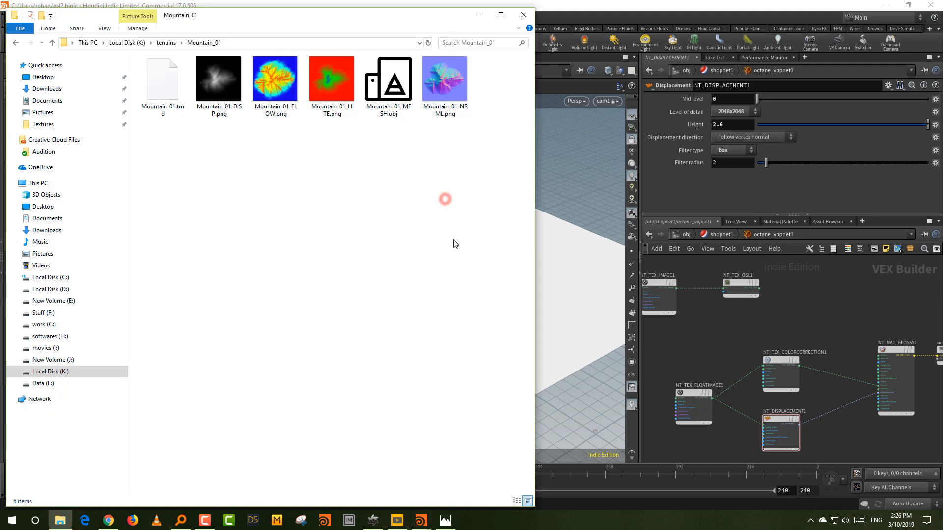
pyautogui.click(407, 157)
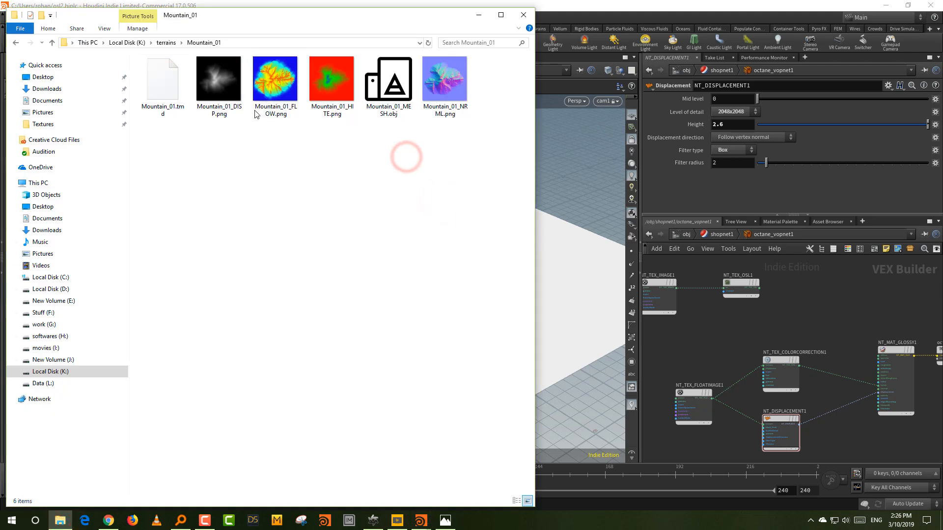
pyautogui.doubleClick(277, 102)
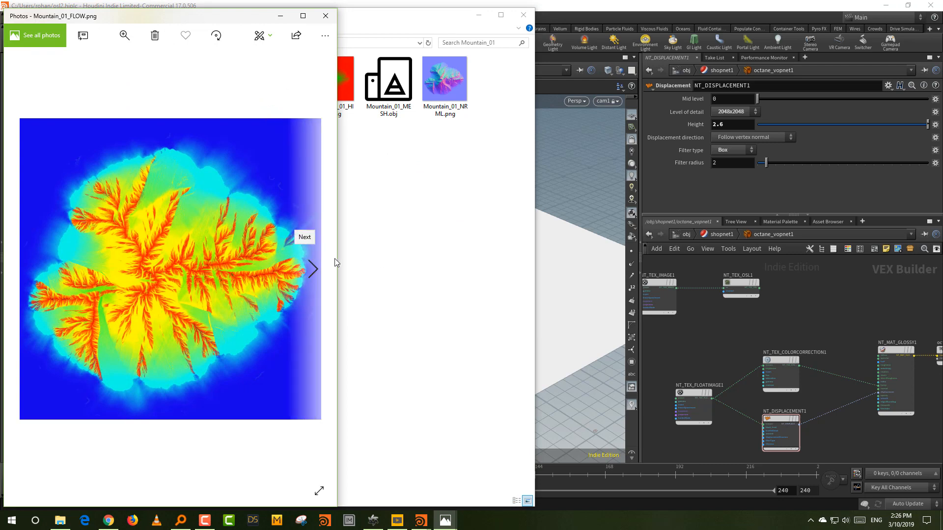
pyautogui.moveTo(337, 258); pyautogui.dragTo(406, 258)
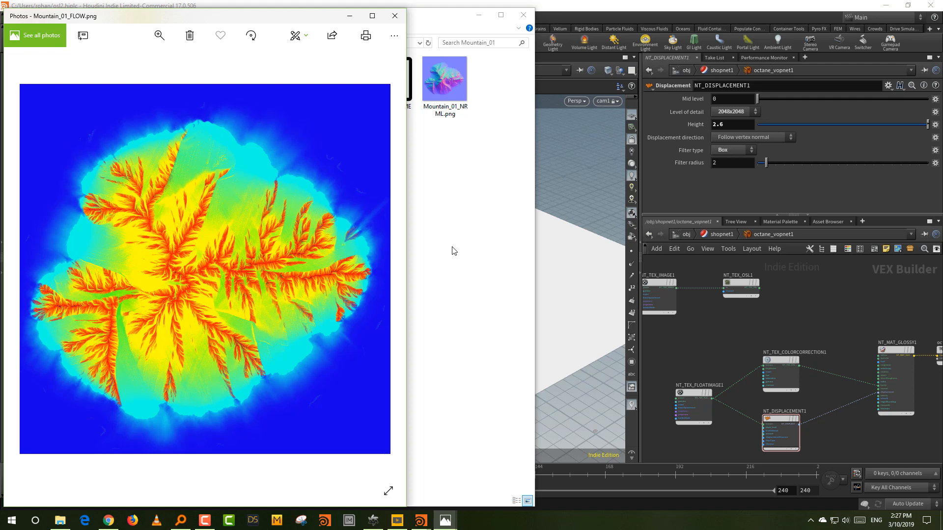
pyautogui.click(785, 295)
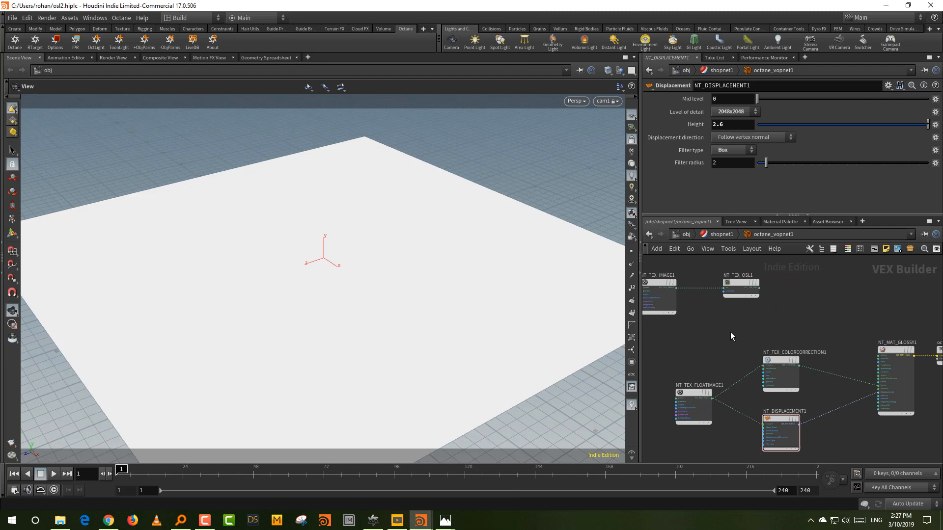
pyautogui.press('h')
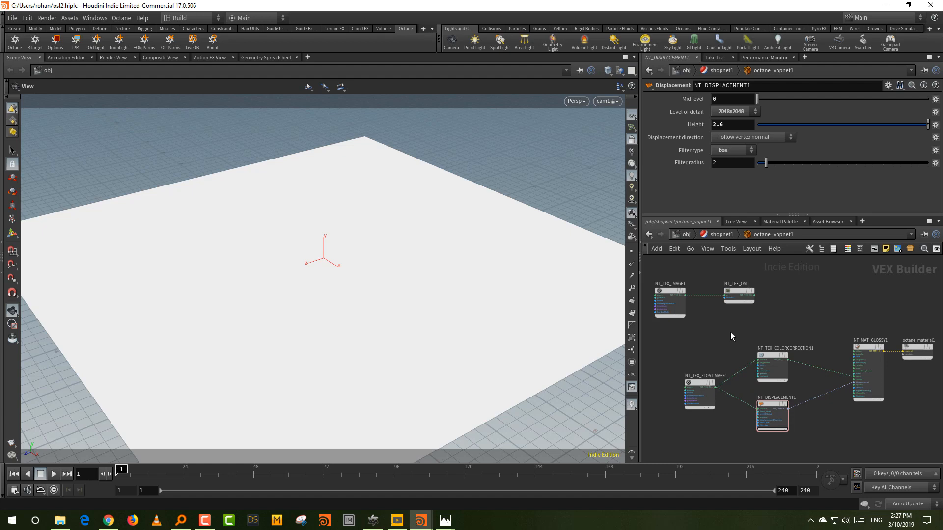
# Switch to OctaneRender, render the scene's Render target and bring the disco.jpg and channel export nodes into view
pyautogui.click(373, 520)
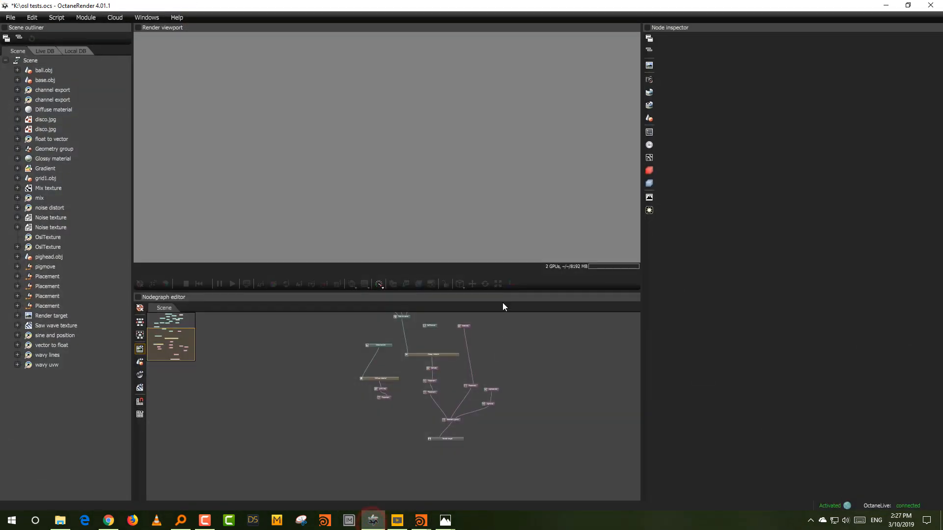
pyautogui.scroll(5, 523, 384)
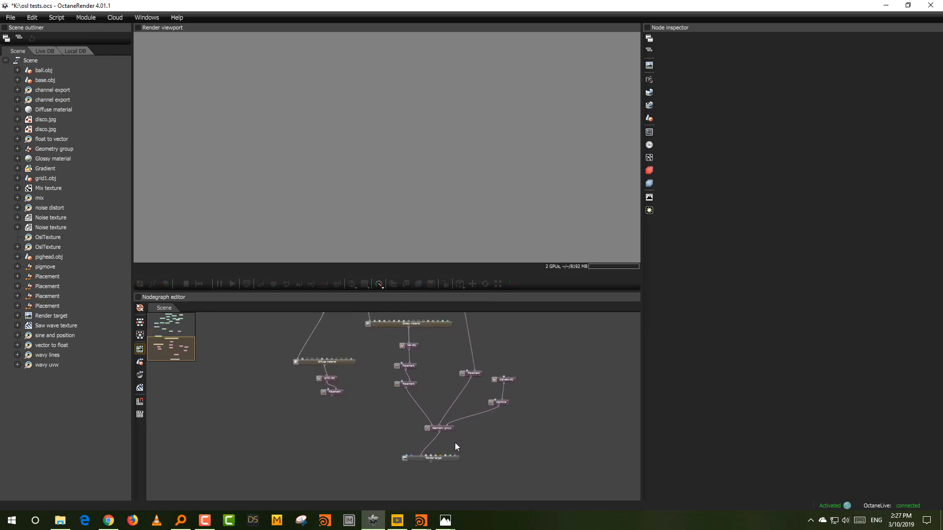
pyautogui.click(447, 460)
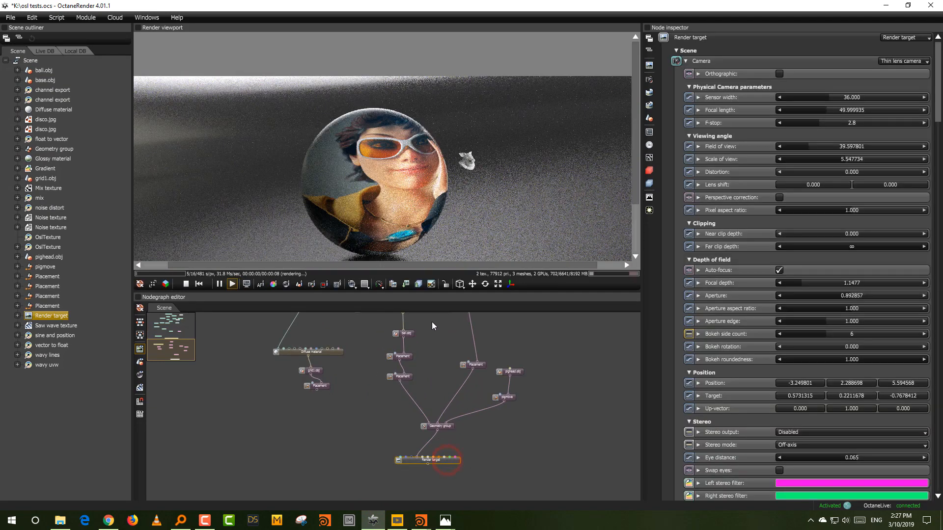
pyautogui.moveTo(431, 322); pyautogui.dragTo(488, 464, button='middle')
pyautogui.moveTo(446, 381); pyautogui.dragTo(437, 410, button='middle')
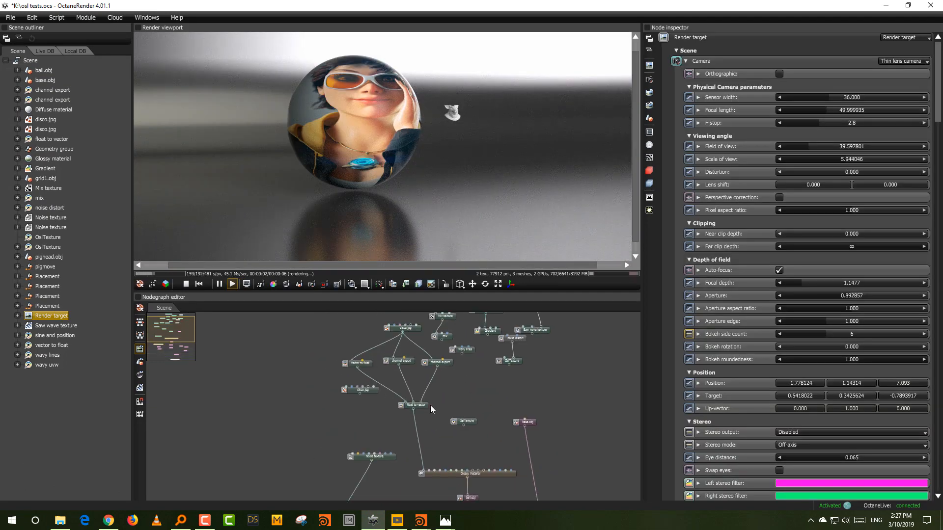
# Connect disco.jpg directly to the Glossy material's first input, and then replace it there with the vector to float node
pyautogui.moveTo(426, 405); pyautogui.dragTo(439, 404)
pyautogui.moveTo(402, 333); pyautogui.dragTo(423, 471)
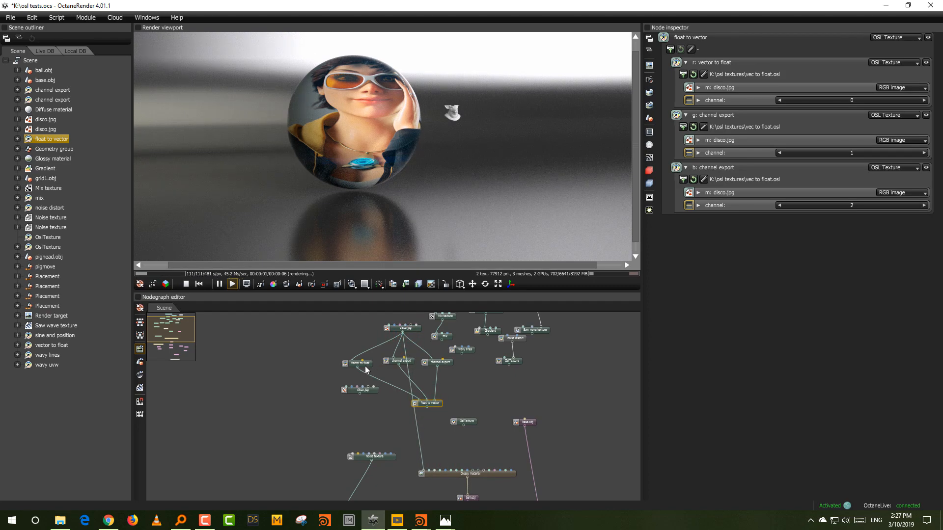
pyautogui.click(358, 367)
pyautogui.moveTo(358, 368); pyautogui.dragTo(424, 472)
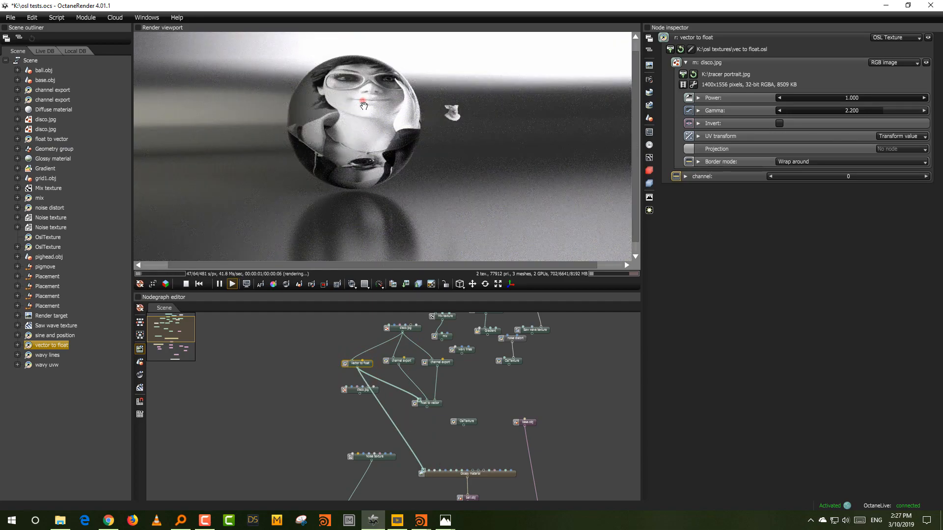
pyautogui.moveTo(364, 105); pyautogui.dragTo(365, 112)
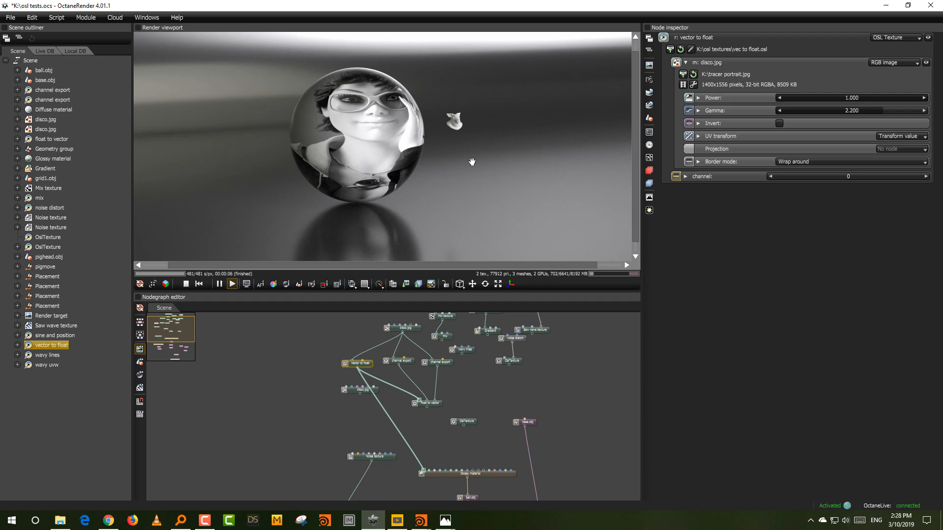
# Open the vector to float node's OSL code and examine its color and channel inputs, output declaration and shader body
pyautogui.click(368, 365)
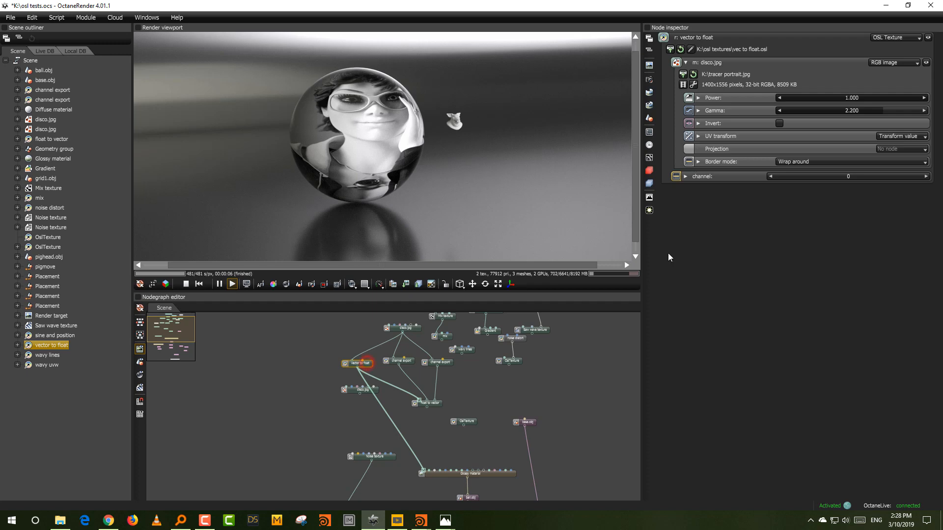
pyautogui.click(691, 49)
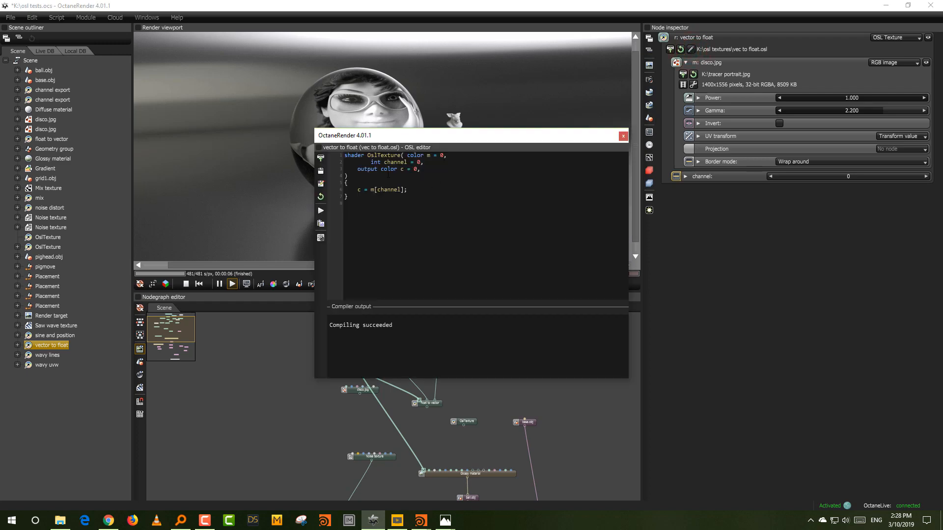
pyautogui.moveTo(345, 183); pyautogui.dragTo(385, 198)
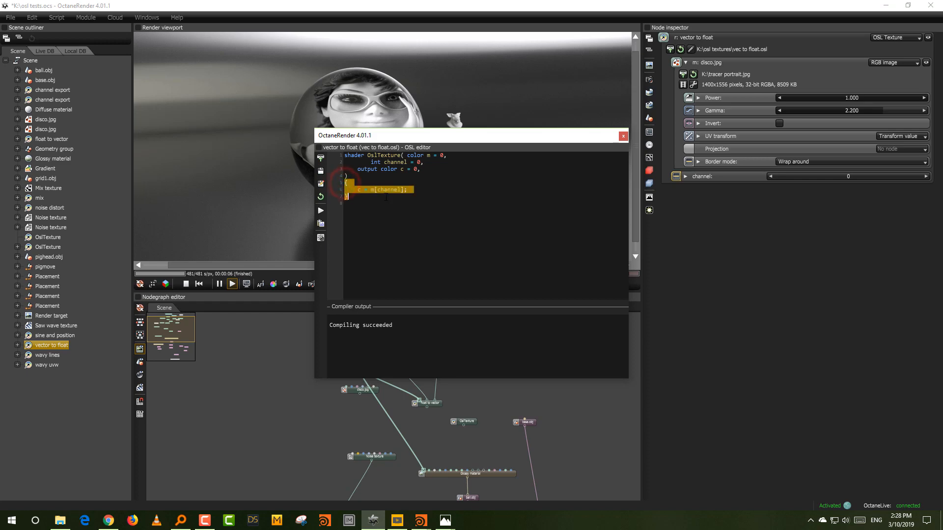
pyautogui.moveTo(424, 169); pyautogui.dragTo(345, 154)
pyautogui.click(372, 162)
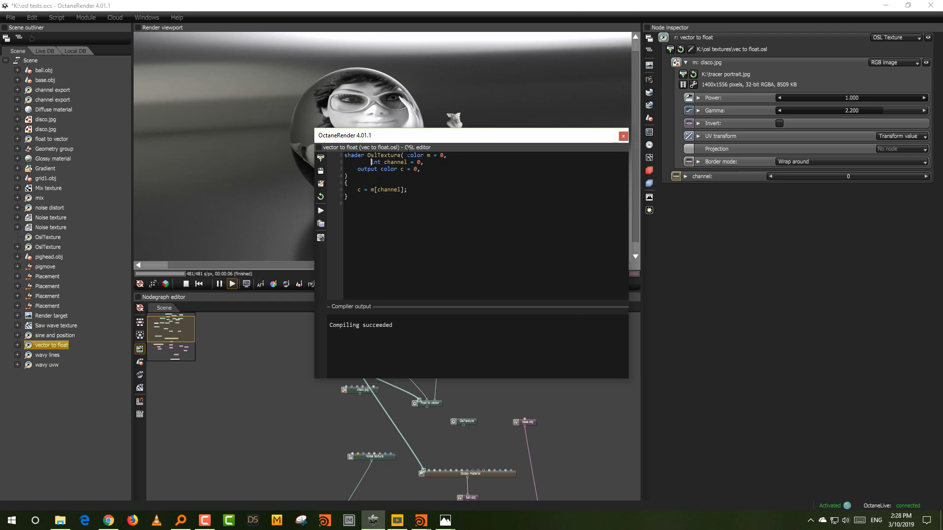
pyautogui.moveTo(408, 156); pyautogui.dragTo(443, 154)
pyautogui.click(428, 156)
pyautogui.moveTo(454, 143); pyautogui.dragTo(401, 163)
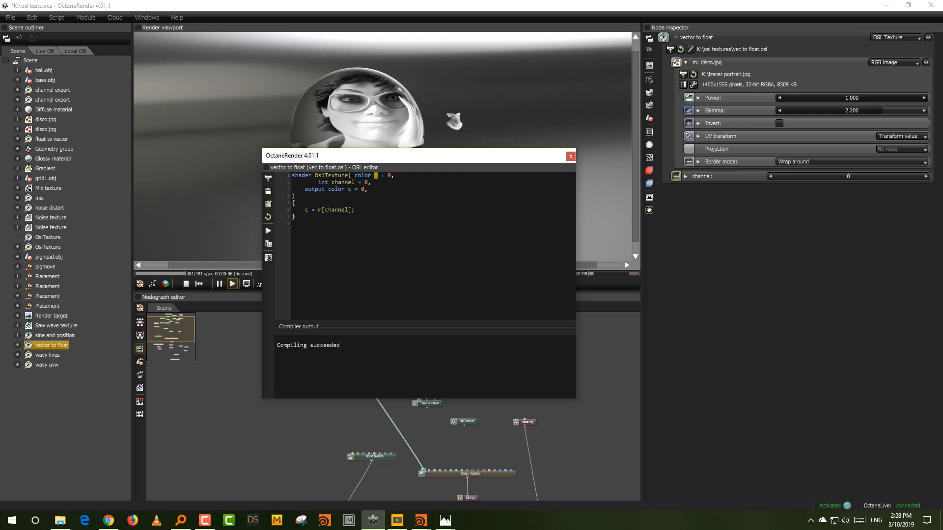
pyautogui.moveTo(319, 180); pyautogui.dragTo(370, 186)
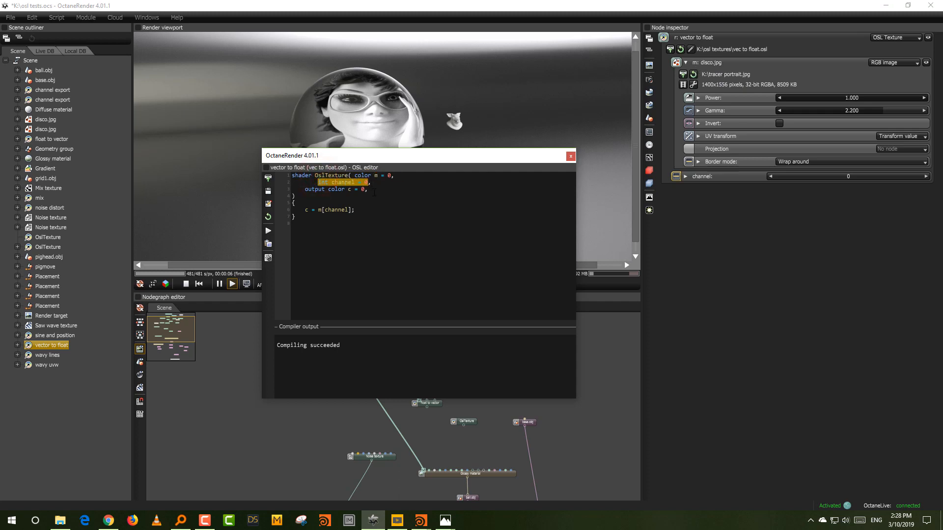
pyautogui.moveTo(364, 190); pyautogui.dragTo(305, 190)
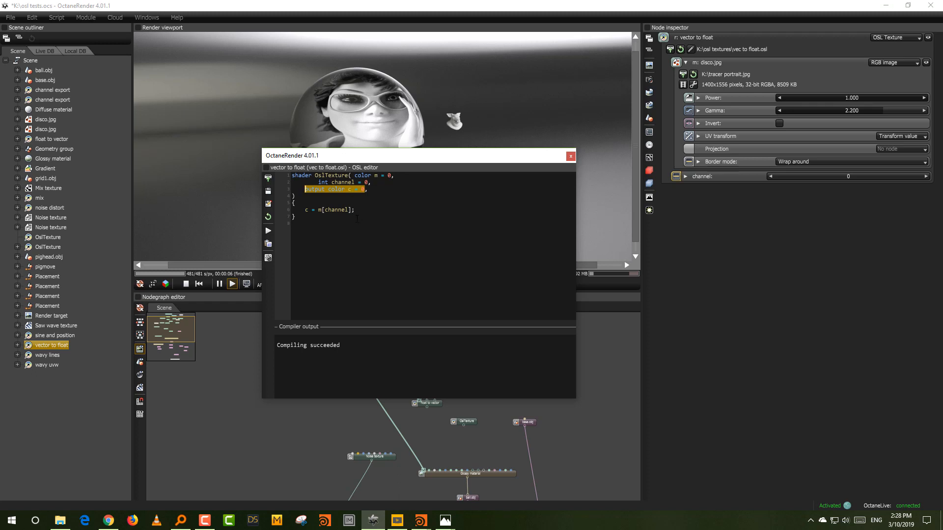
pyautogui.click(305, 210)
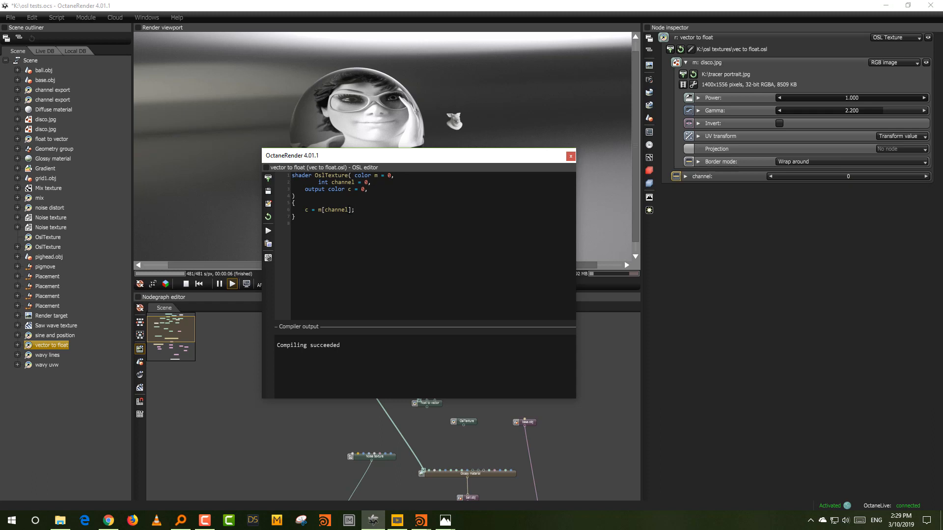
# Try fixed indices 0, 1 and 2 for m in the vector to float code, restore channel and close without saving
pyautogui.doubleClick(344, 210)
pyautogui.write('0')
pyautogui.press('BackSpace')
pyautogui.write('1')
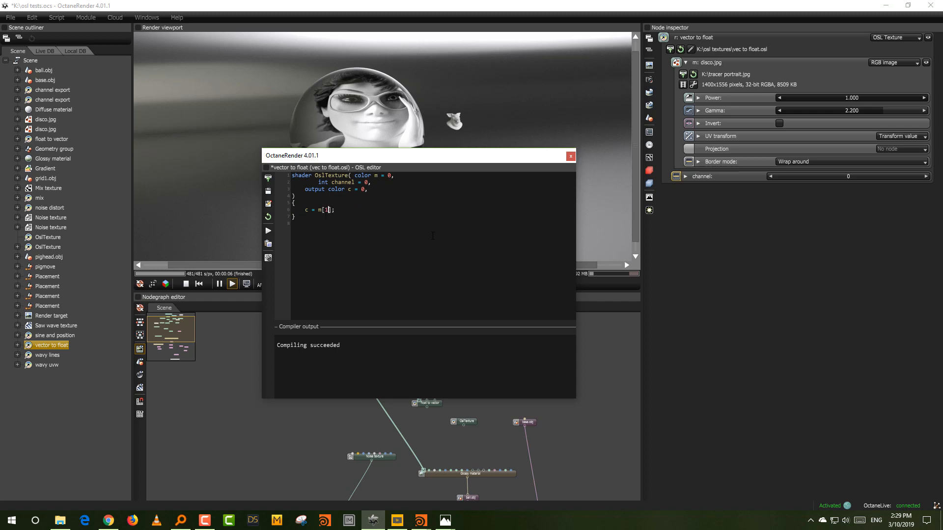
pyautogui.press('BackSpace')
pyautogui.write('2')
pyautogui.press('BackSpace')
pyautogui.write('channel')
pyautogui.click(568, 158)
pyautogui.click(420, 305)
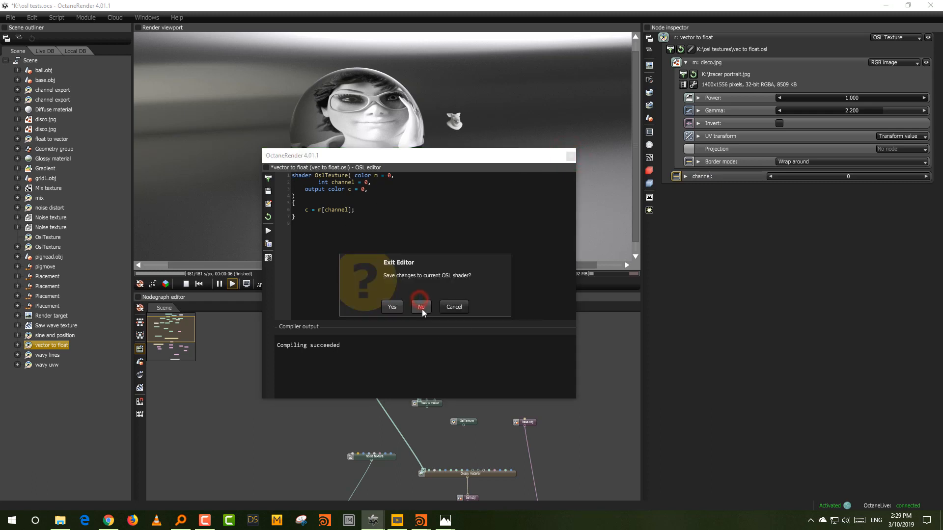
# Preview the image's other channels by raising the vector to float node's channel to 2, and set it back to 0
pyautogui.click(926, 178)
pyautogui.click(925, 177)
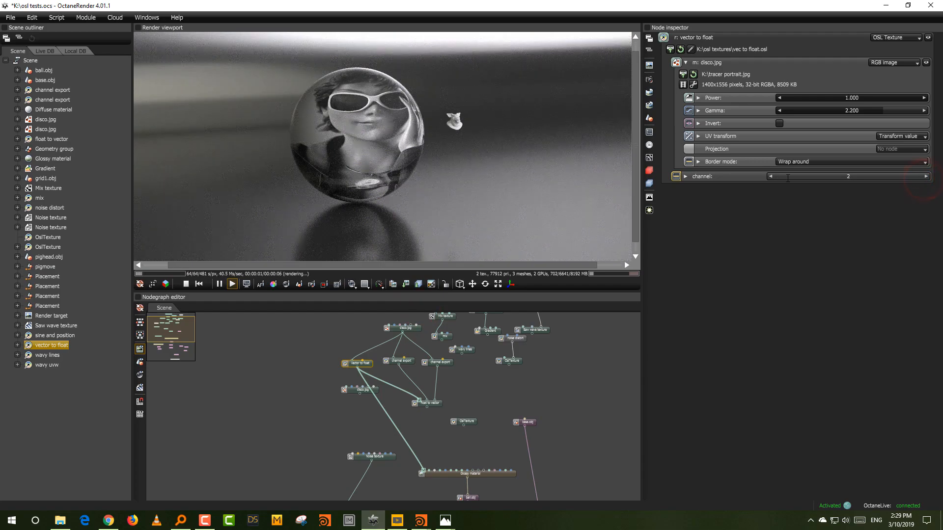
pyautogui.click(771, 177)
pyautogui.click(770, 177)
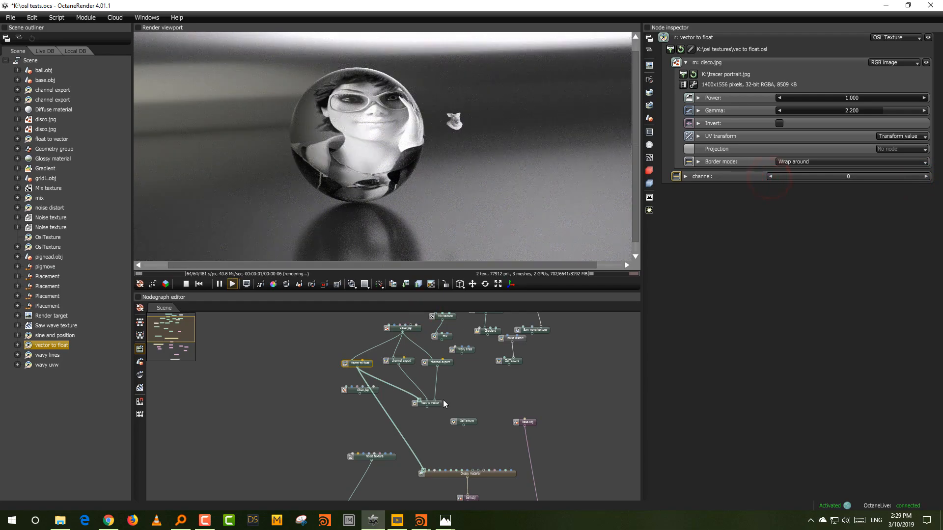
# Open the float to vector node's OSL code, examine the r[0], g[0] and b[0] components and close the editor
pyautogui.scroll(2, 430, 404)
pyautogui.click(432, 405)
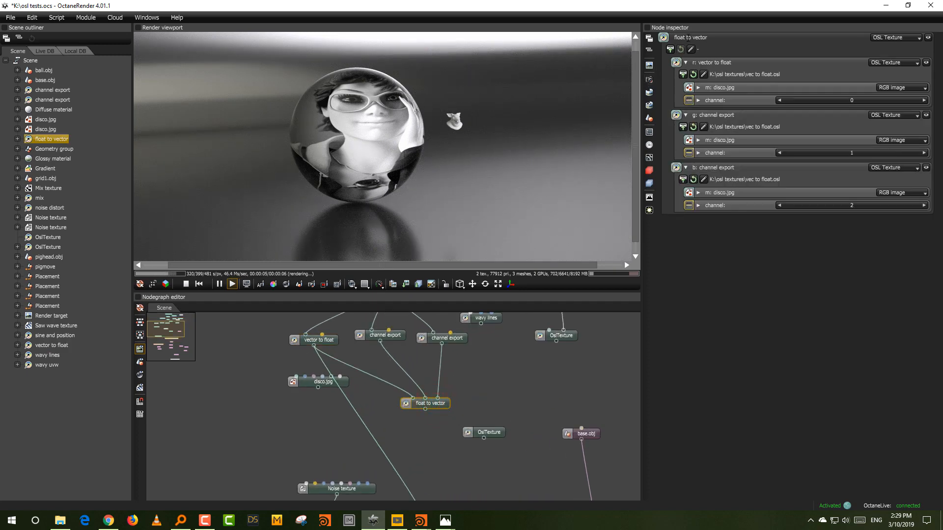
pyautogui.click(691, 49)
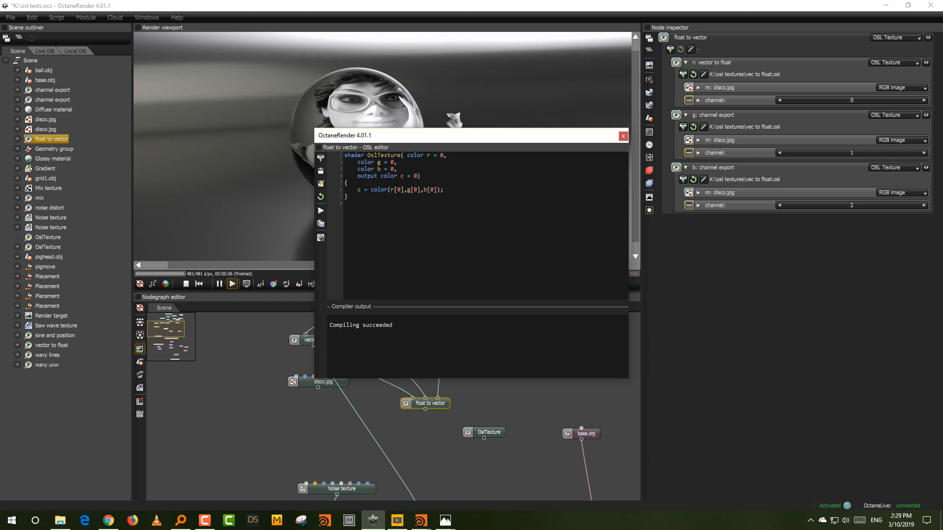
pyautogui.moveTo(421, 136); pyautogui.dragTo(564, 116)
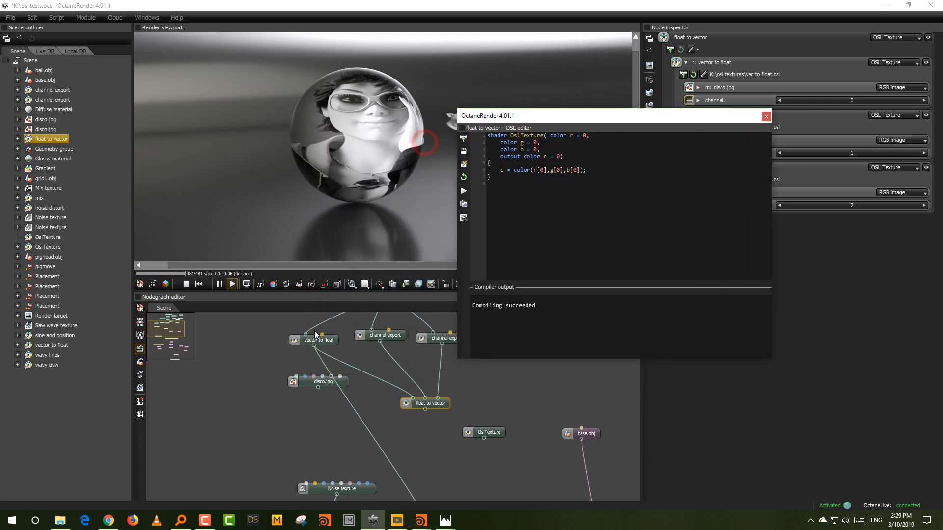
pyautogui.doubleClick(541, 170)
pyautogui.doubleClick(558, 170)
pyautogui.doubleClick(574, 170)
pyautogui.click(766, 116)
# Connect the float to vector node's output to the Glossy material in place of the vector to float node
pyautogui.moveTo(511, 362); pyautogui.dragTo(503, 287)
pyautogui.moveTo(420, 338); pyautogui.dragTo(408, 433)
pyautogui.moveTo(418, 335); pyautogui.dragTo(413, 436)
pyautogui.moveTo(433, 399); pyautogui.dragTo(431, 479)
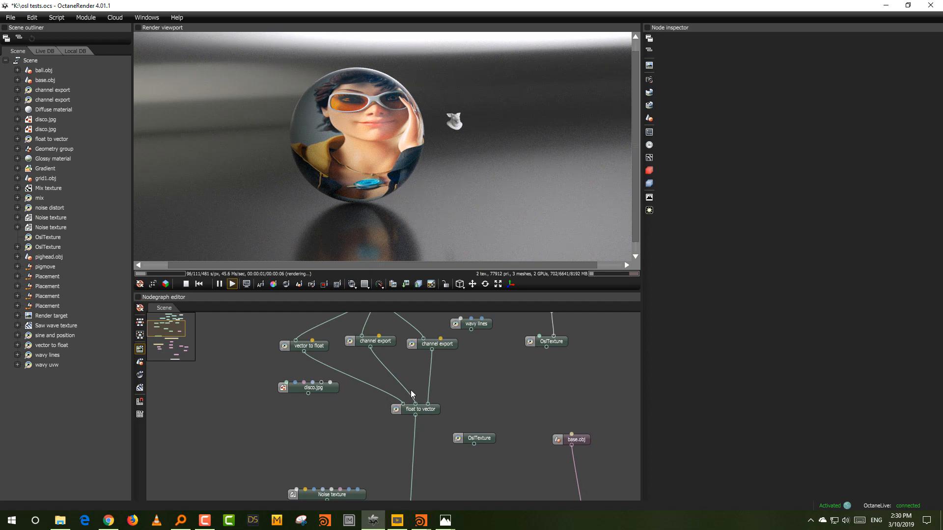
# Cut all three inputs of float to vector and rewire its b and g inputs from channel export, r from vector to float
pyautogui.moveTo(415, 404); pyautogui.dragTo(369, 388)
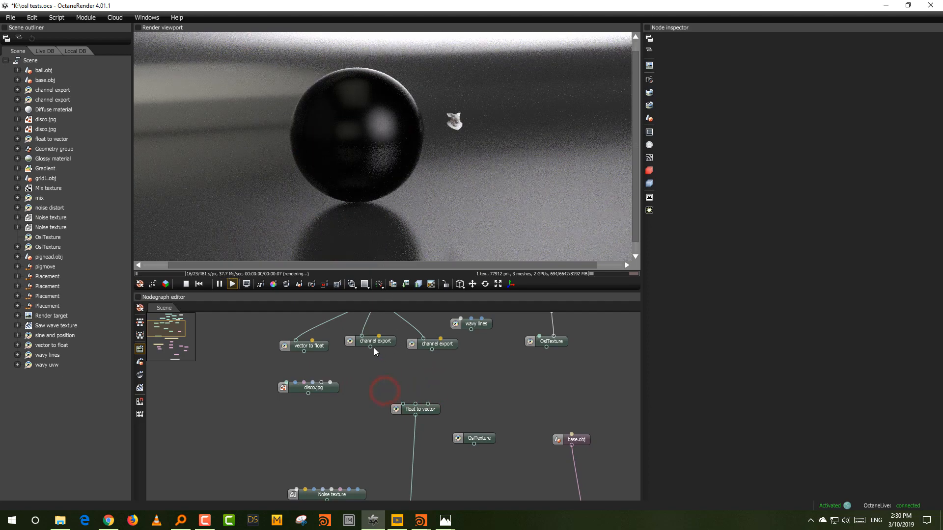
pyautogui.moveTo(370, 348); pyautogui.dragTo(428, 404)
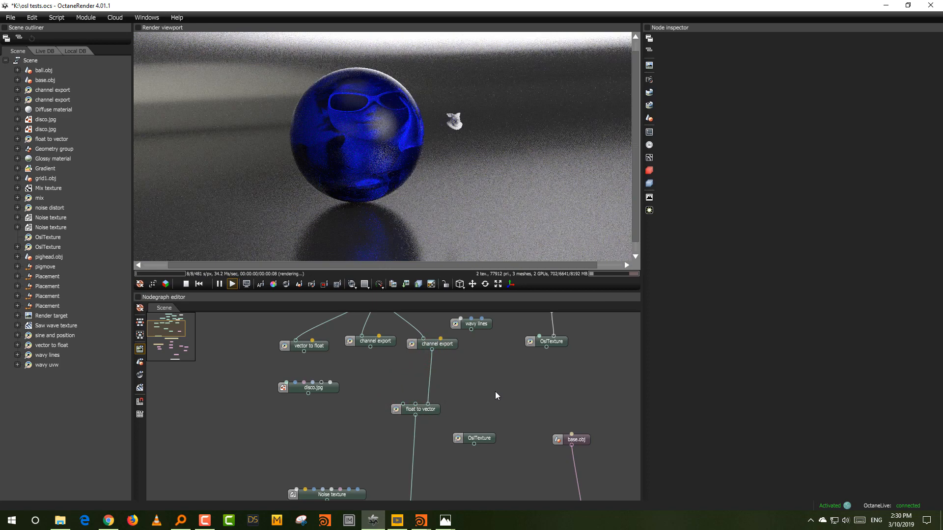
pyautogui.moveTo(370, 347); pyautogui.dragTo(416, 406)
pyautogui.moveTo(304, 350); pyautogui.dragTo(403, 411)
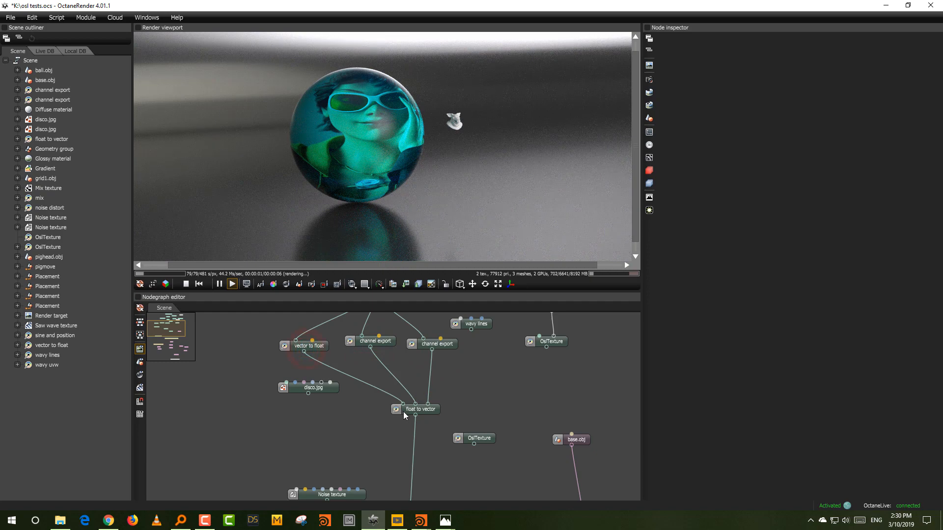
# Stop the render of the ball scene, and switch back to Houdini to start the Octane IPR
pyautogui.click(318, 347)
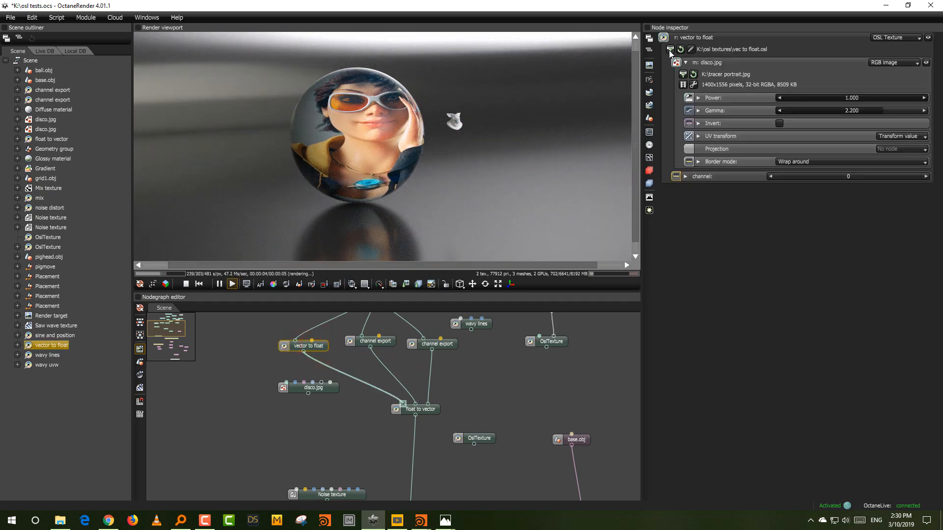
pyautogui.click(186, 284)
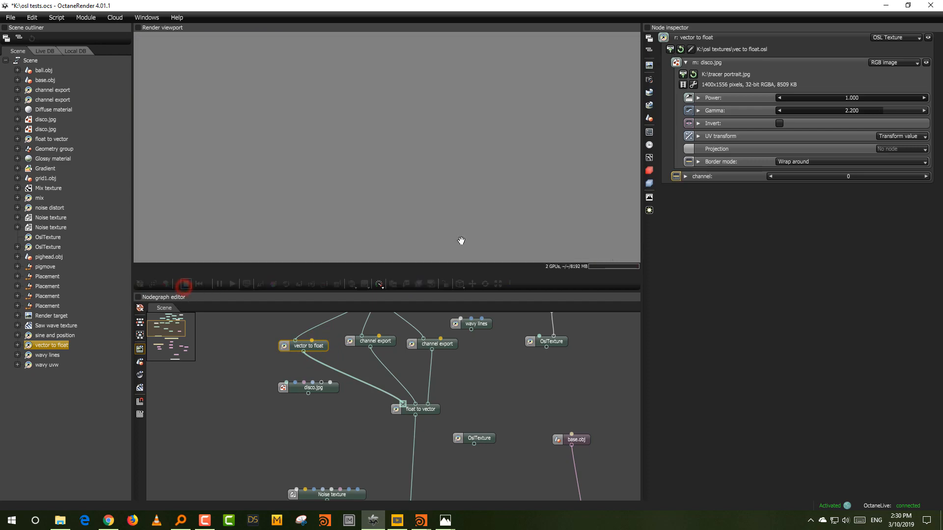
pyautogui.click(886, 6)
pyautogui.click(820, 315)
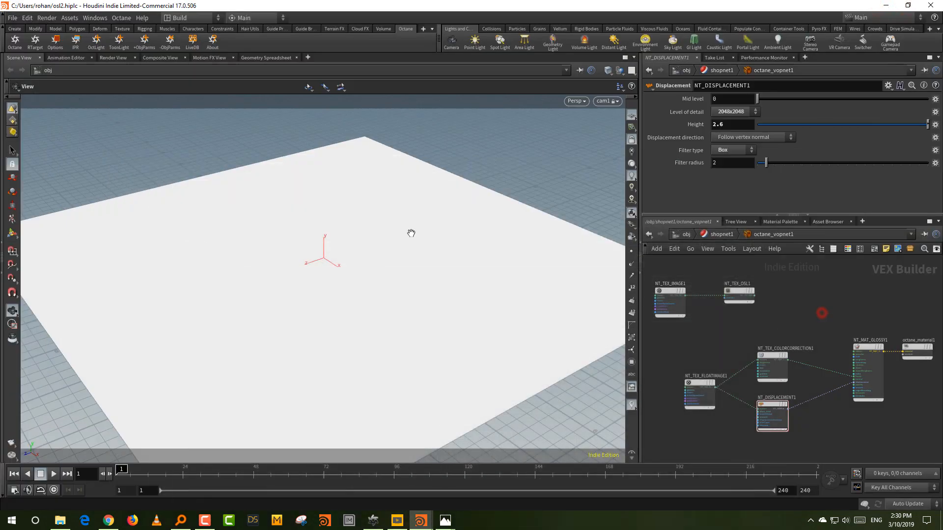
pyautogui.click(79, 47)
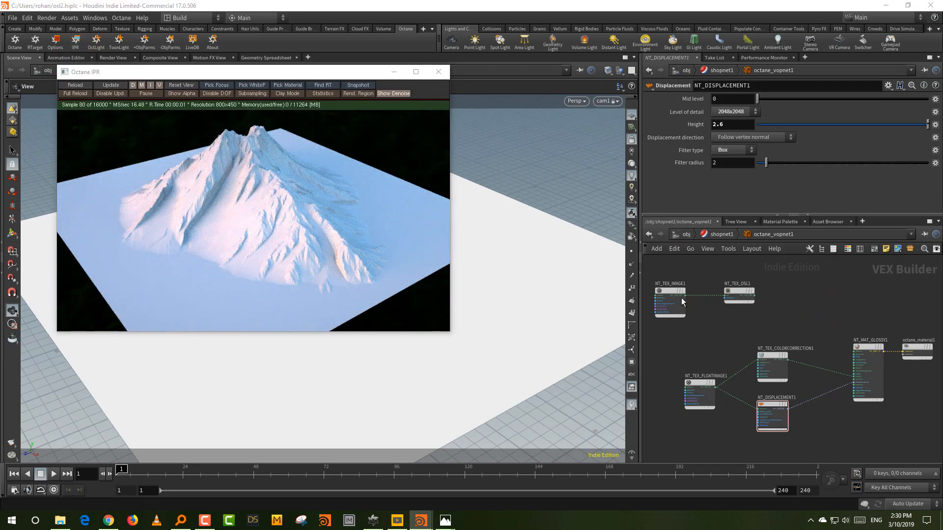
# Delete the existing NT_TEX_OSL1 node from the material network
pyautogui.scroll(5, 687, 300)
pyautogui.moveTo(743, 324); pyautogui.dragTo(766, 330)
pyautogui.click(748, 347)
pyautogui.press('Delete')
# Add a new Texture OSL node above NT_TEX_COLORCORRECTION1, leaving it unconnected
pyautogui.press('Tab')
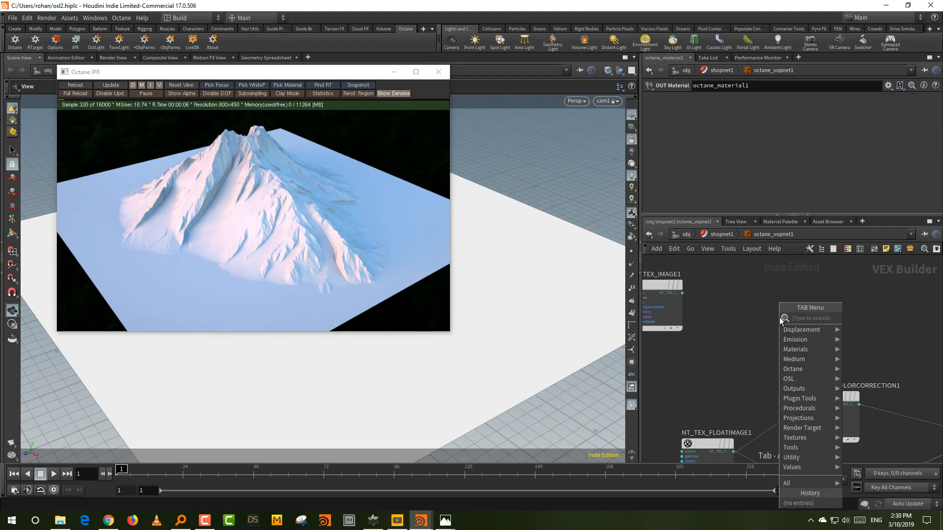
pyautogui.write('osl')
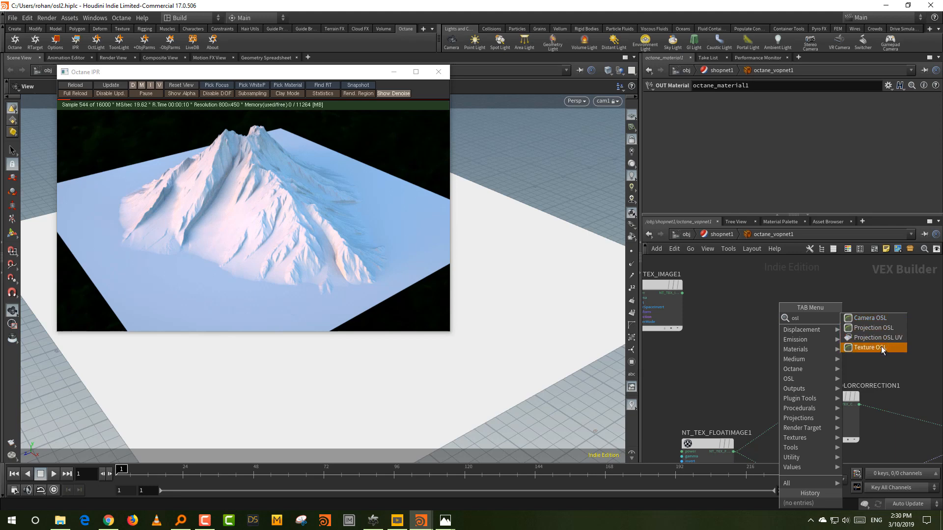
pyautogui.click(879, 347)
pyautogui.click(785, 308)
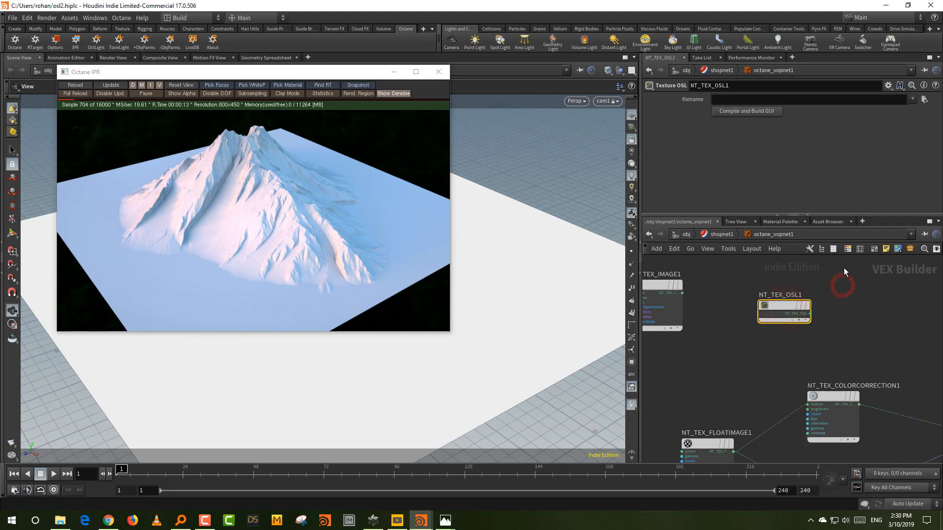
# Load K:/osl textures/vec to float.osl into NT_TEX_OSL1, then compile it and build its parameter interface
pyautogui.click(926, 100)
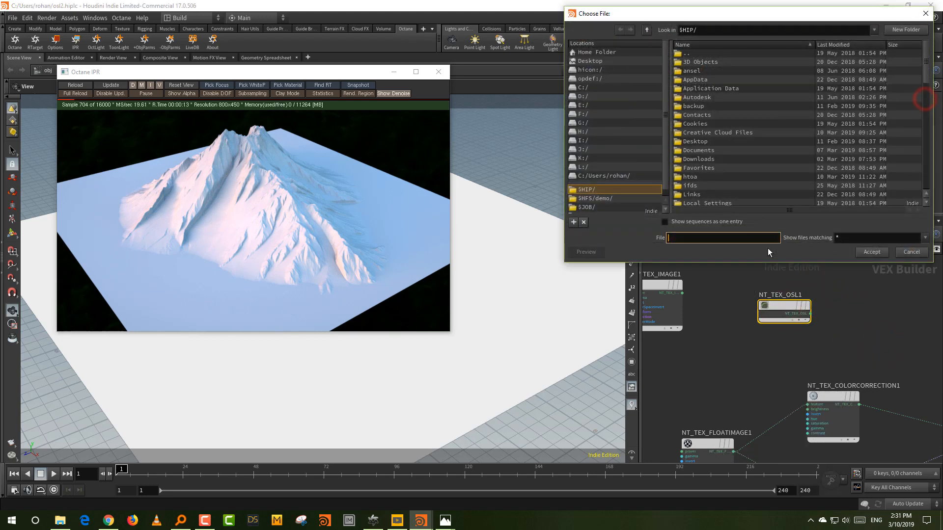
pyautogui.click(594, 158)
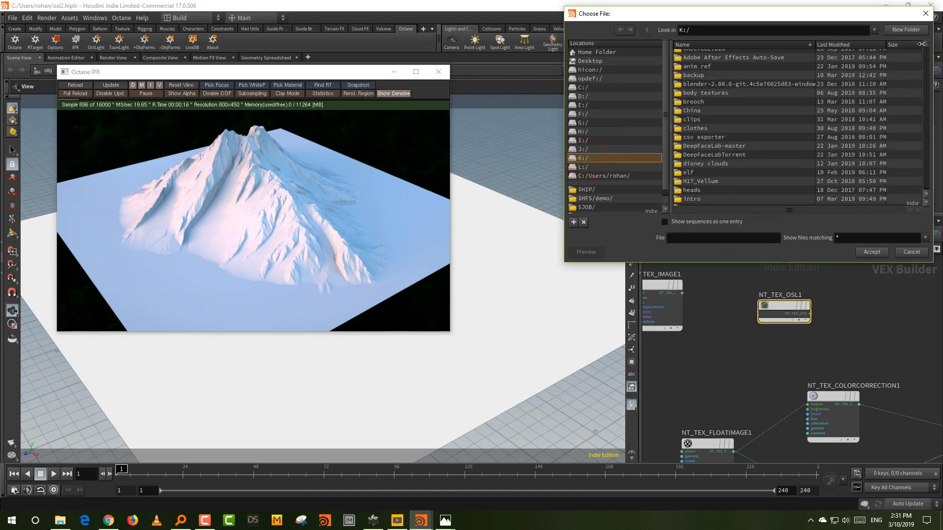
pyautogui.scroll(-5, 900, 66)
pyautogui.doubleClick(720, 92)
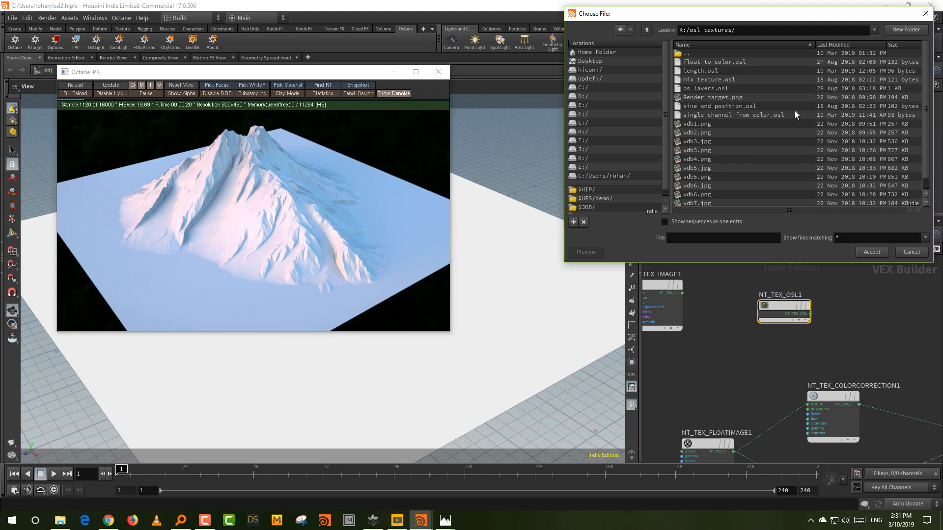
pyautogui.moveTo(927, 84); pyautogui.dragTo(924, 139)
pyautogui.click(729, 202)
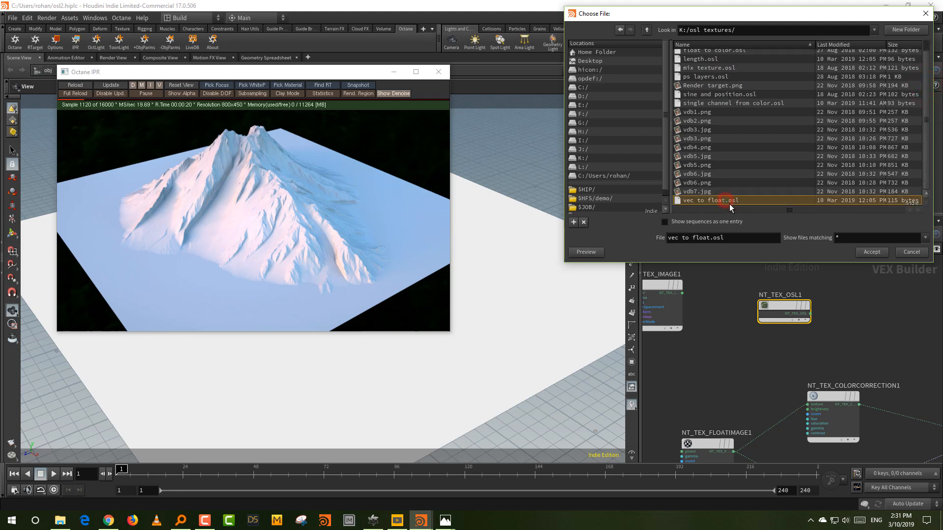
pyautogui.click(884, 253)
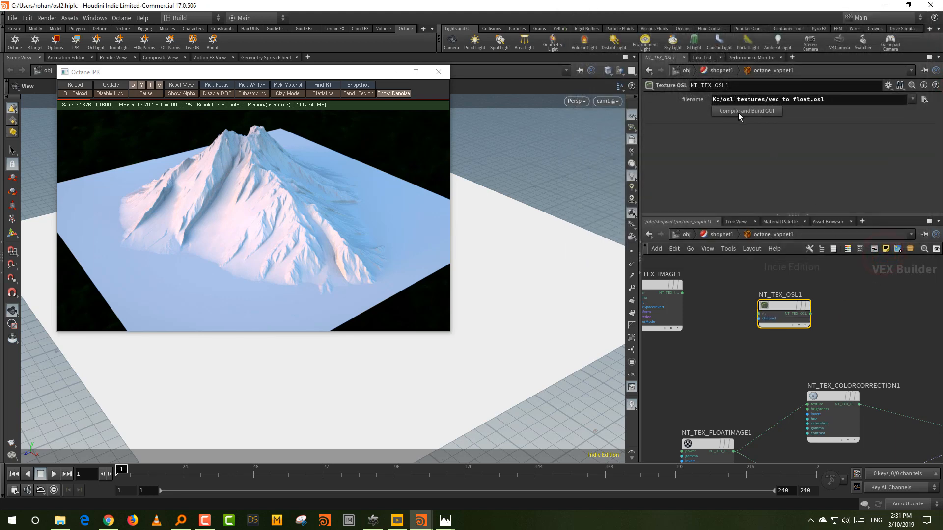
pyautogui.click(740, 110)
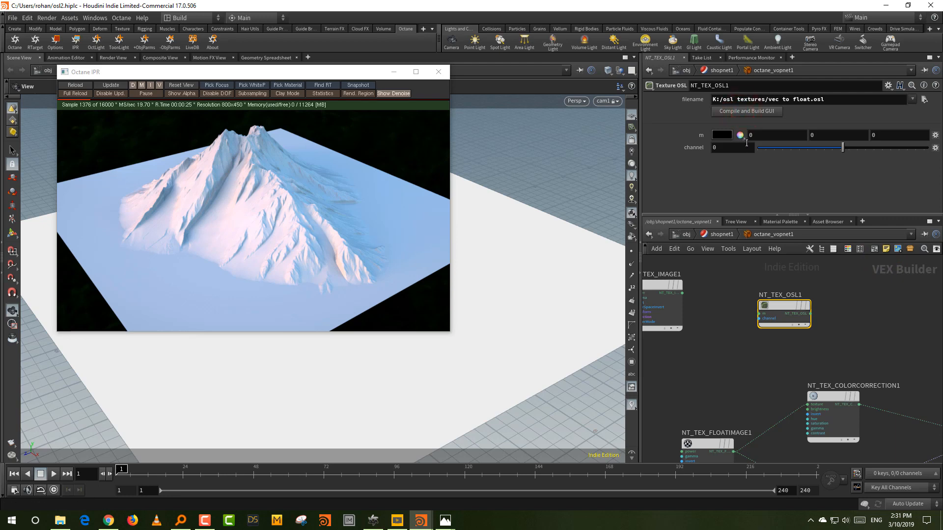
# Reposition NT_TEX_IMAGE1, connect it to the material's diffuse input and update the Octane IPR
pyautogui.moveTo(659, 285); pyautogui.dragTo(697, 339)
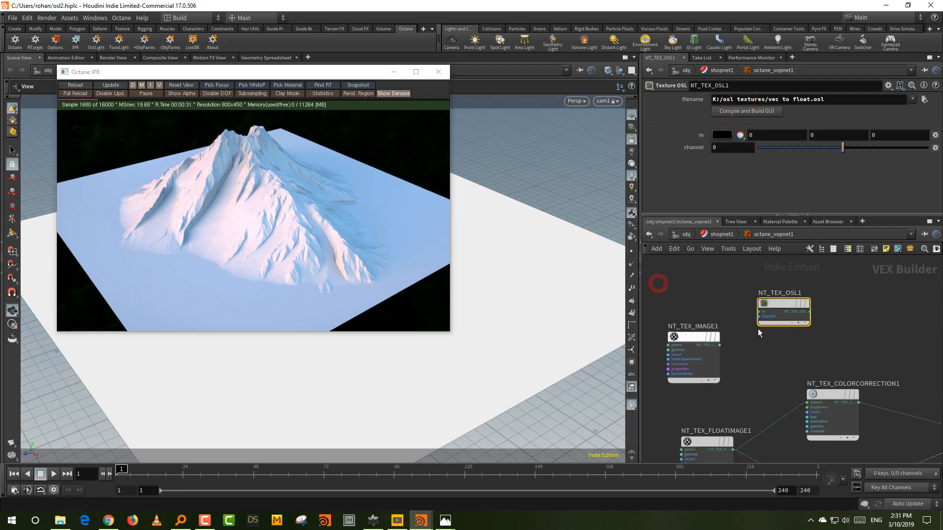
pyautogui.moveTo(758, 346); pyautogui.dragTo(702, 328, button='middle')
pyautogui.moveTo(665, 328); pyautogui.dragTo(917, 371)
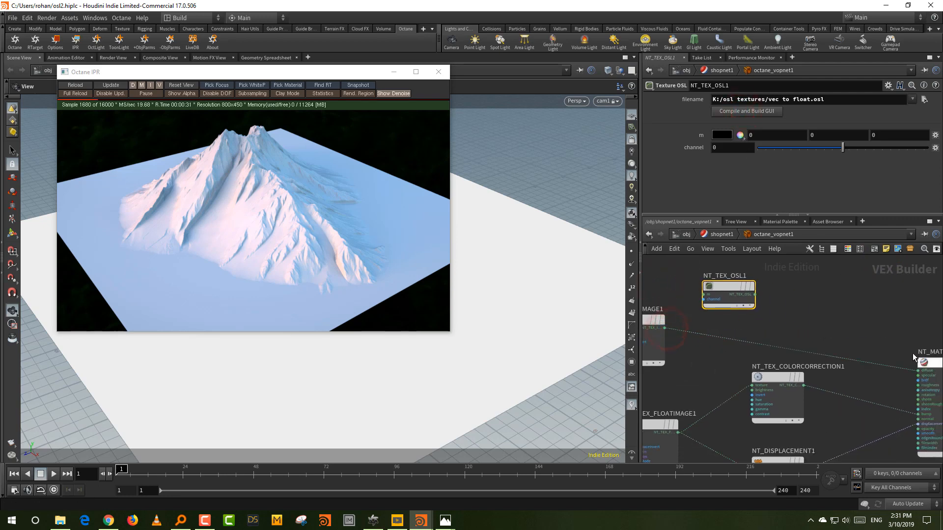
pyautogui.click(114, 85)
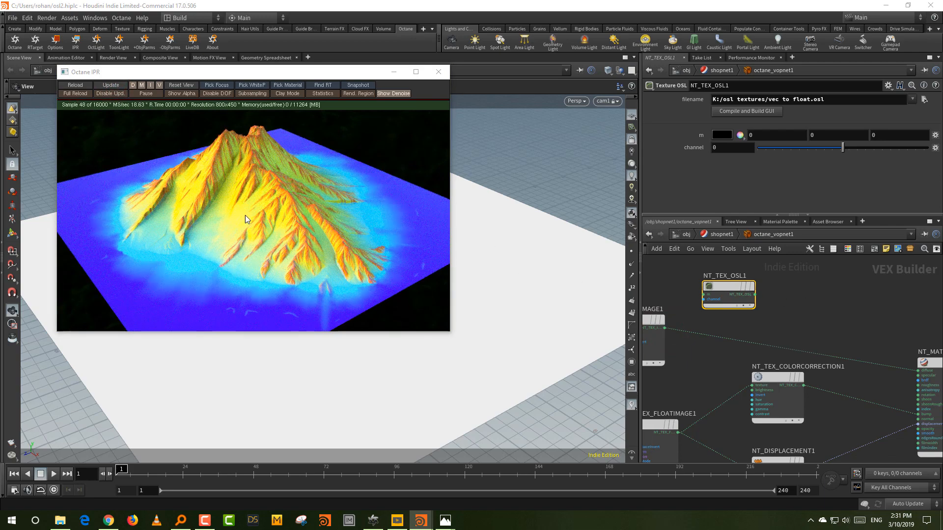
# Route NT_TEX_IMAGE1 into the m input of NT_TEX_OSL1, and wire the OSL output to the material's diffuse
pyautogui.click(655, 320)
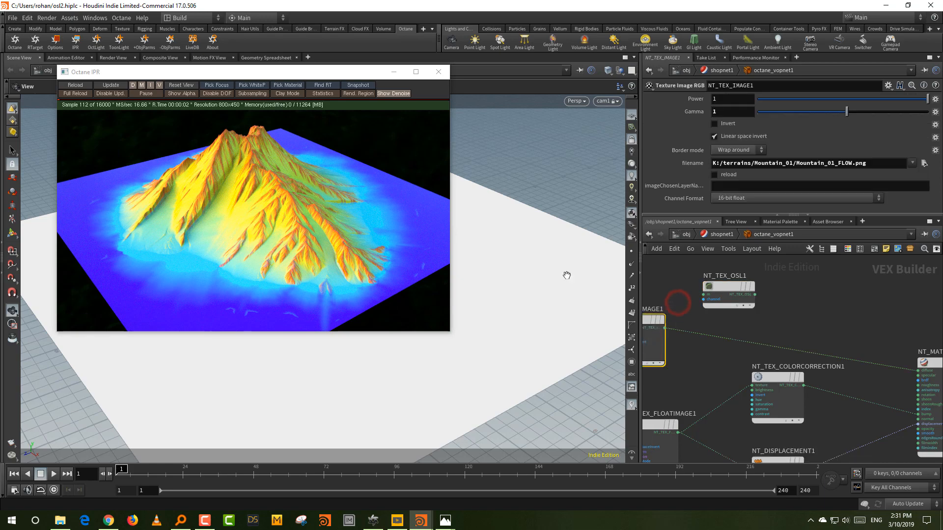
pyautogui.moveTo(505, 258); pyautogui.dragTo(591, 263)
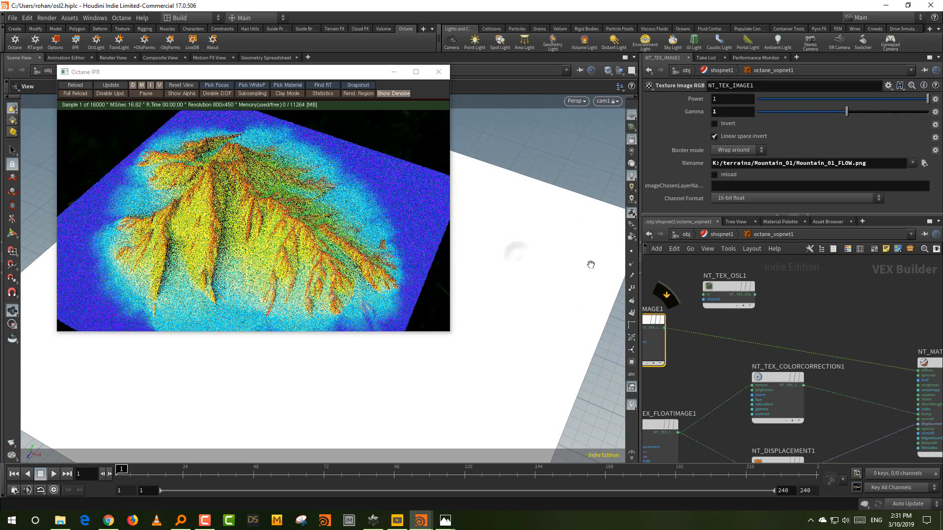
pyautogui.moveTo(665, 328); pyautogui.dragTo(918, 371)
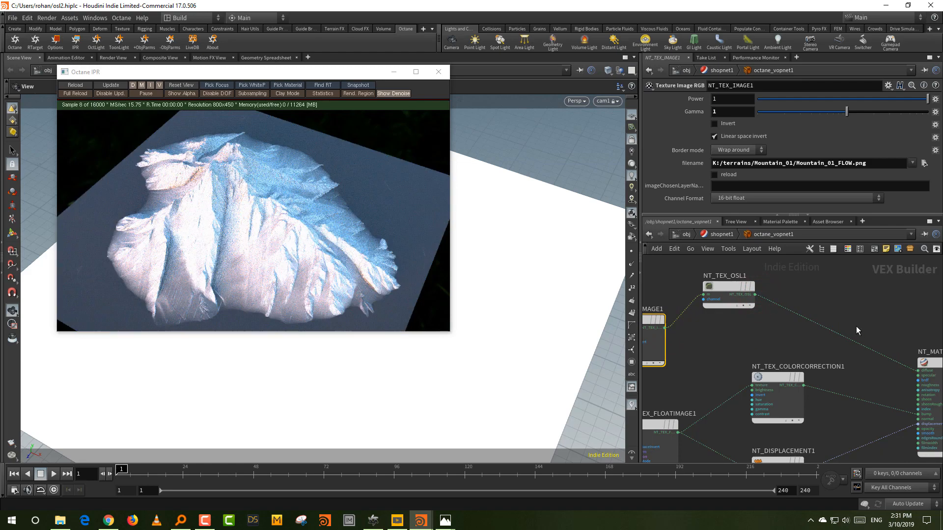
# Edit the parameter interface of NT_TEX_OSL1 so the channel parameter ranges from 0 to 2
pyautogui.click(747, 286)
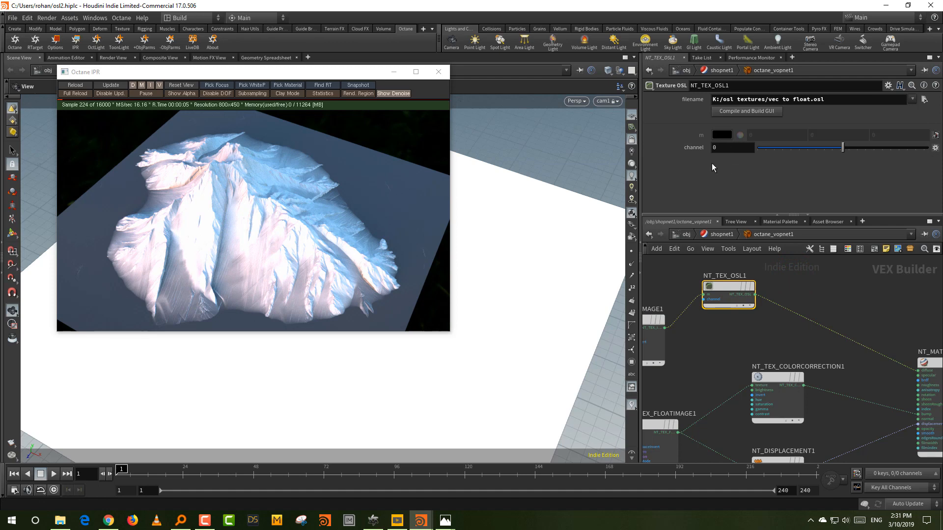
pyautogui.click(888, 85)
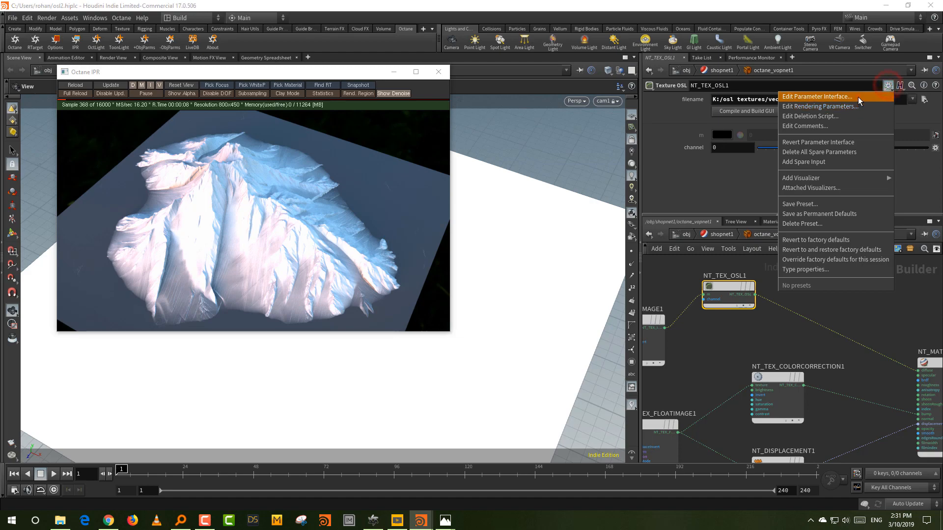
pyautogui.click(858, 96)
pyautogui.click(631, 110)
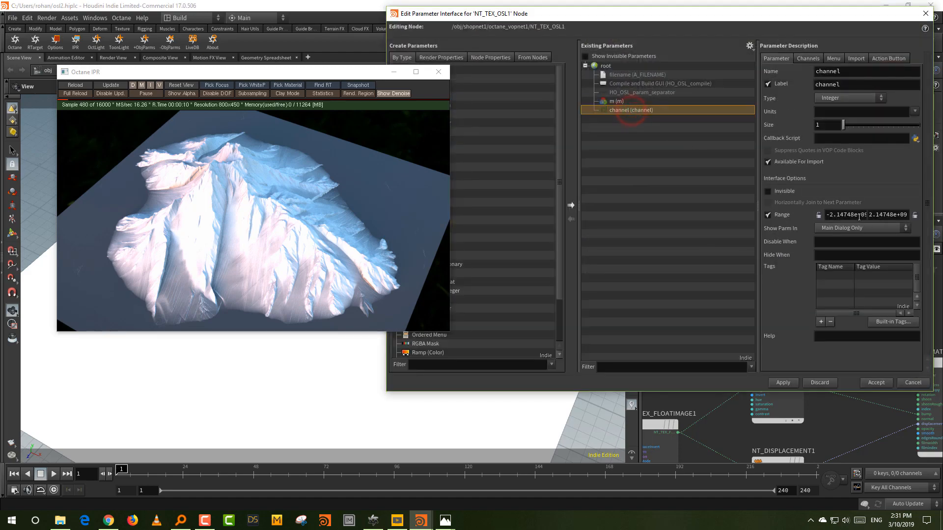
pyautogui.click(859, 216)
pyautogui.doubleClick(863, 218)
pyautogui.write('0')
pyautogui.press('Tab')
pyautogui.write('2')
pyautogui.click(876, 384)
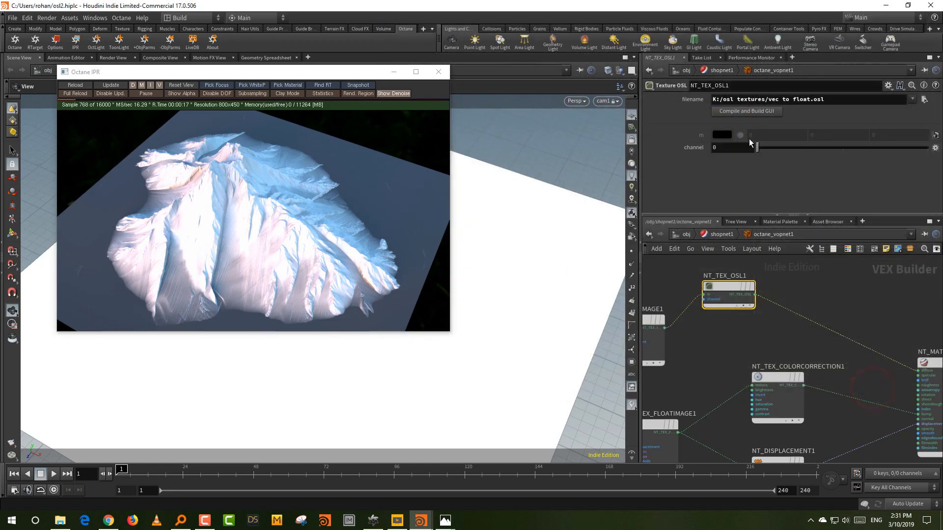
# Switch NT_TEX_OSL1 repeatedly between channels 0, 1 and 2 to compare the terrain render, ending on channel 0
pyautogui.moveTo(757, 148); pyautogui.dragTo(843, 147)
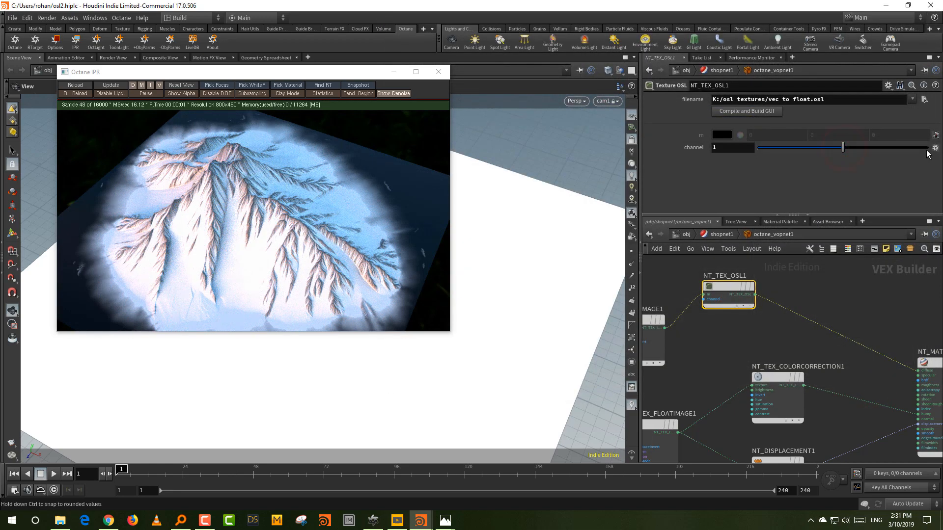
pyautogui.click(928, 148)
pyautogui.click(844, 147)
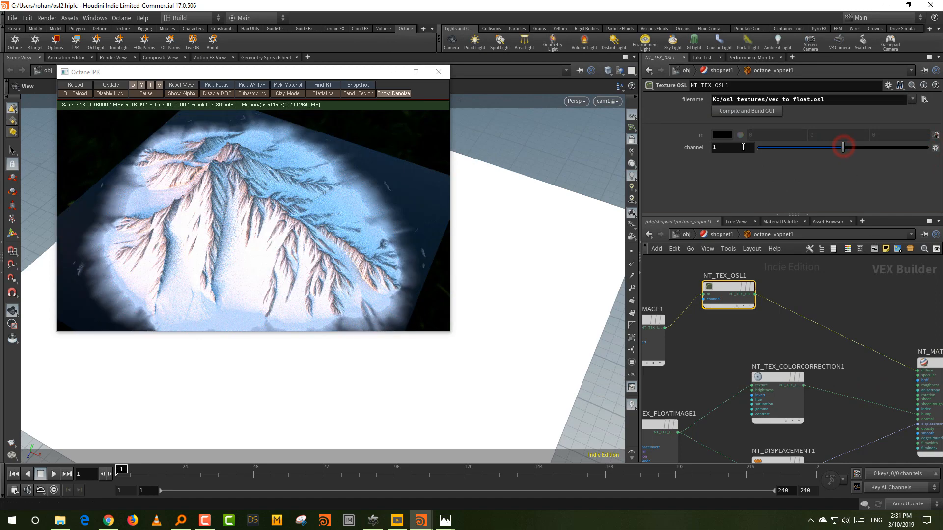
pyautogui.click(759, 147)
pyautogui.click(844, 147)
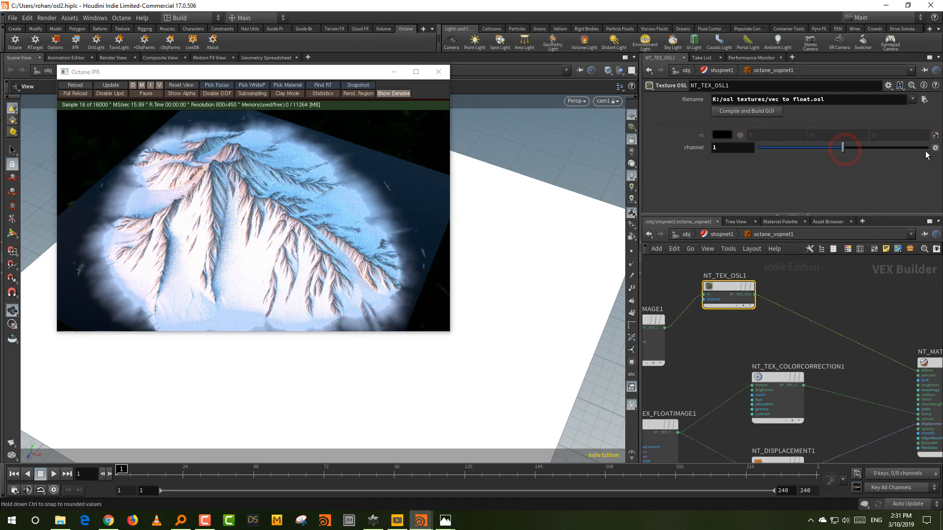
pyautogui.click(926, 155)
pyautogui.click(842, 149)
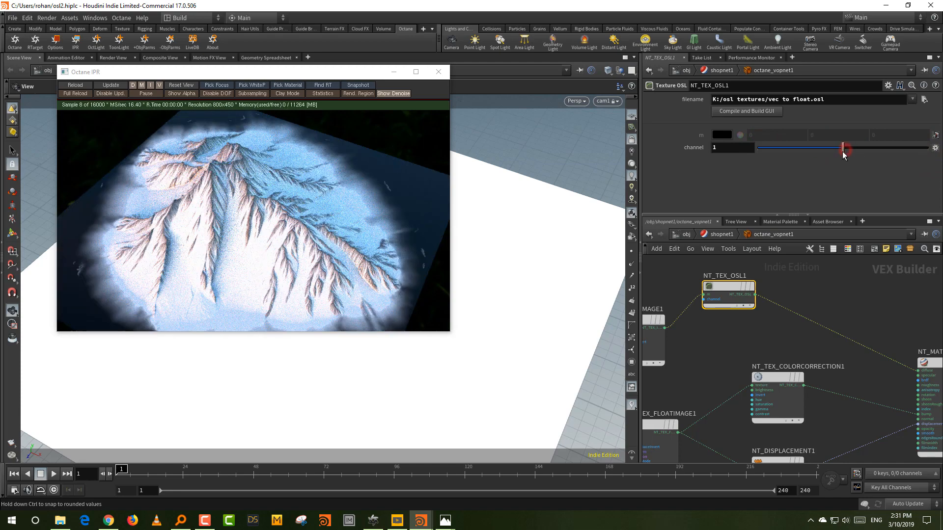
pyautogui.click(764, 147)
# Align NT_TEX_OSL1 above NT_TEX_COLORCORRECTION1, and preview channels 1 and 2 before returning to 0
pyautogui.moveTo(810, 278); pyautogui.dragTo(729, 319)
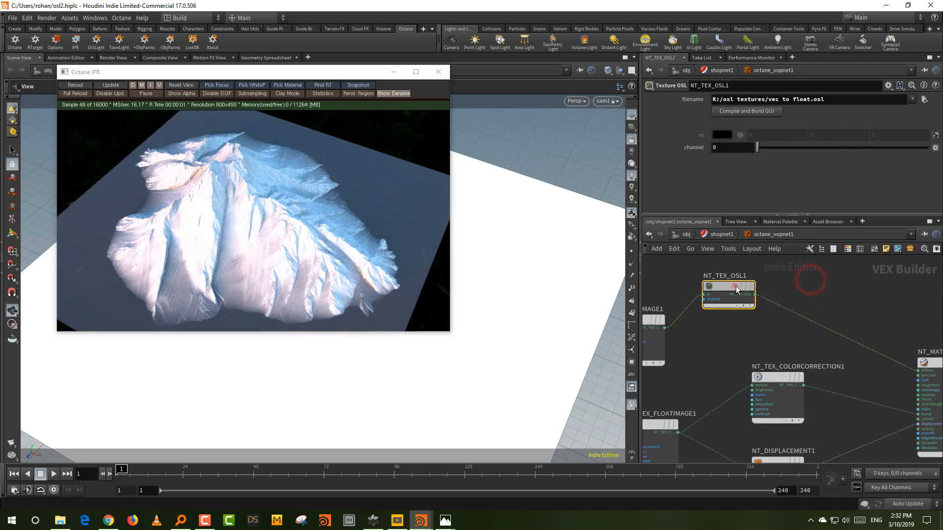
pyautogui.moveTo(736, 286); pyautogui.dragTo(785, 292)
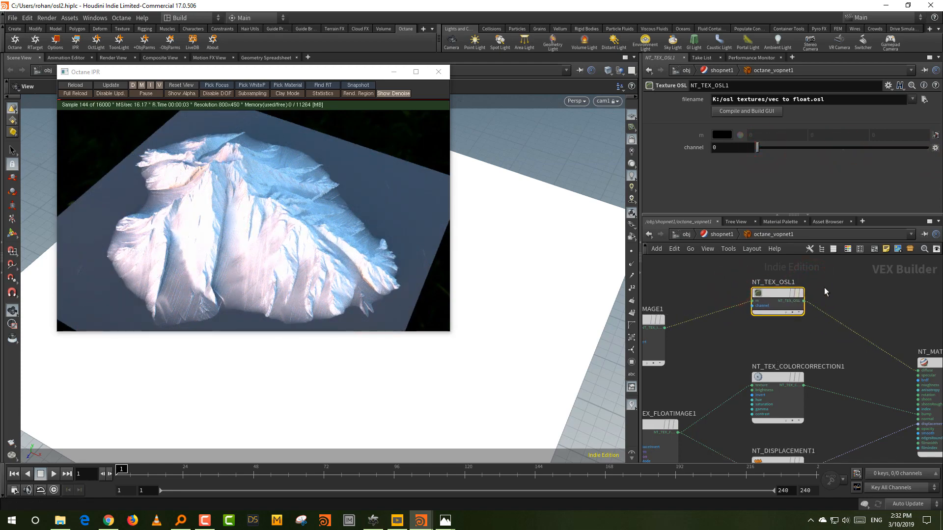
pyautogui.click(843, 147)
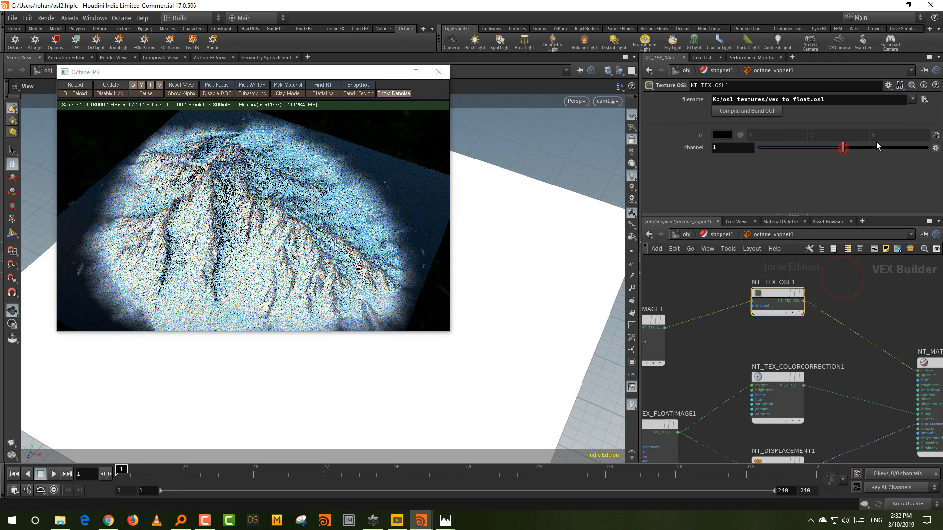
pyautogui.click(935, 148)
pyautogui.click(847, 172)
pyautogui.click(927, 148)
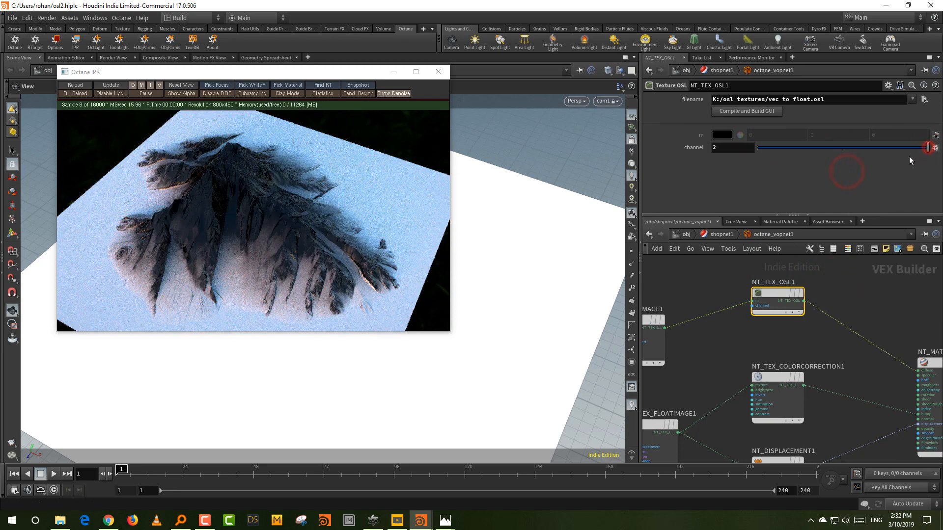
pyautogui.click(757, 149)
pyautogui.moveTo(857, 272); pyautogui.dragTo(804, 305)
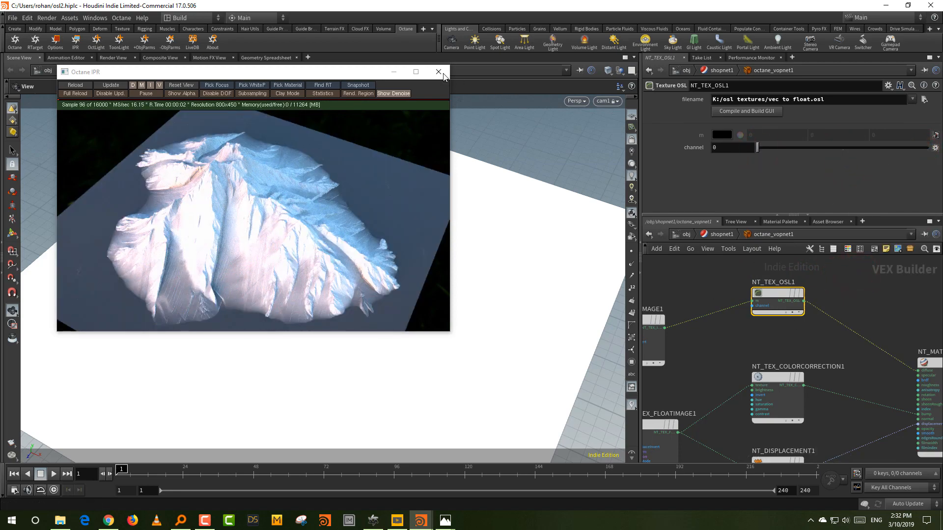
# Close the Octane IPR and move NT_TEX_IMAGE1 level with NT_TEX_OSL1 in the network
pyautogui.click(440, 72)
pyautogui.click(692, 273)
pyautogui.moveTo(684, 299); pyautogui.dragTo(764, 282, button='middle')
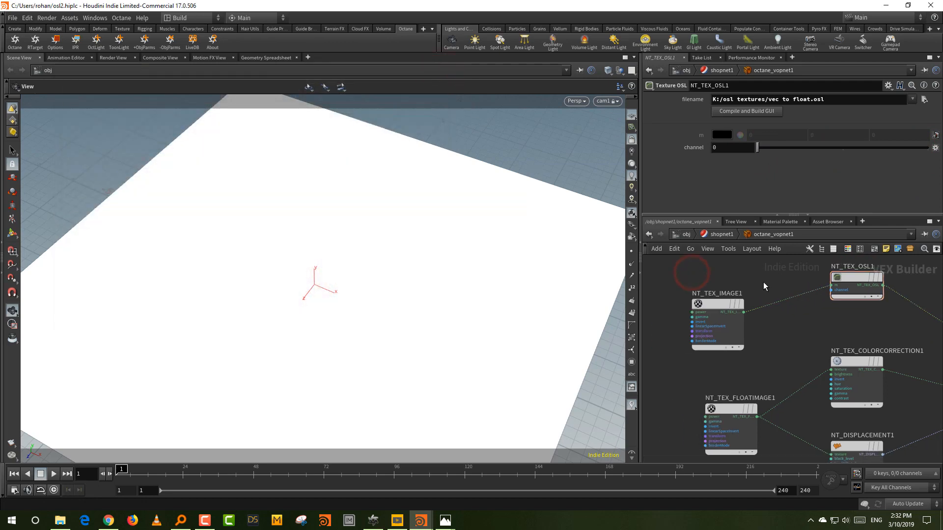
pyautogui.moveTo(714, 304); pyautogui.dragTo(721, 285)
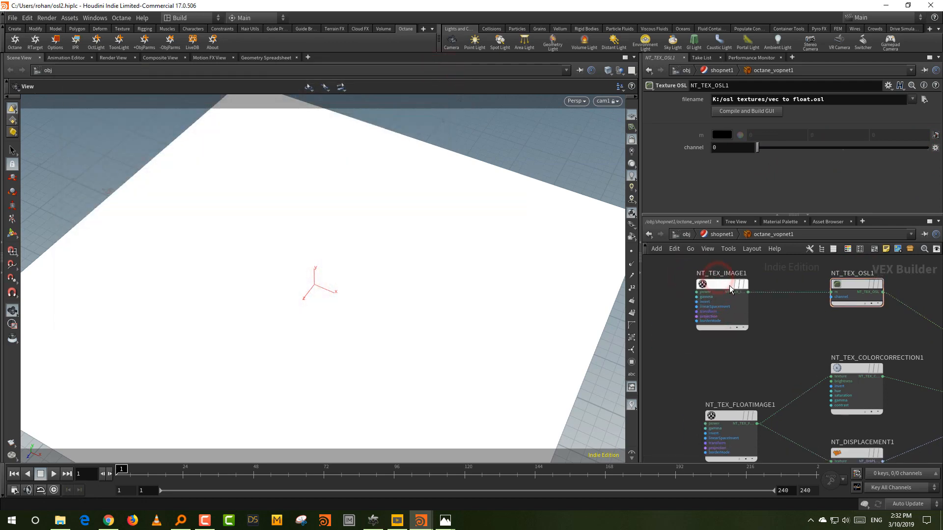
pyautogui.click(780, 308)
# Open the recent scene file K:/osl.hiplc
pyautogui.moveTo(392, 282); pyautogui.dragTo(374, 305, button='right')
pyautogui.moveTo(392, 301); pyautogui.dragTo(385, 271)
pyautogui.click(12, 18)
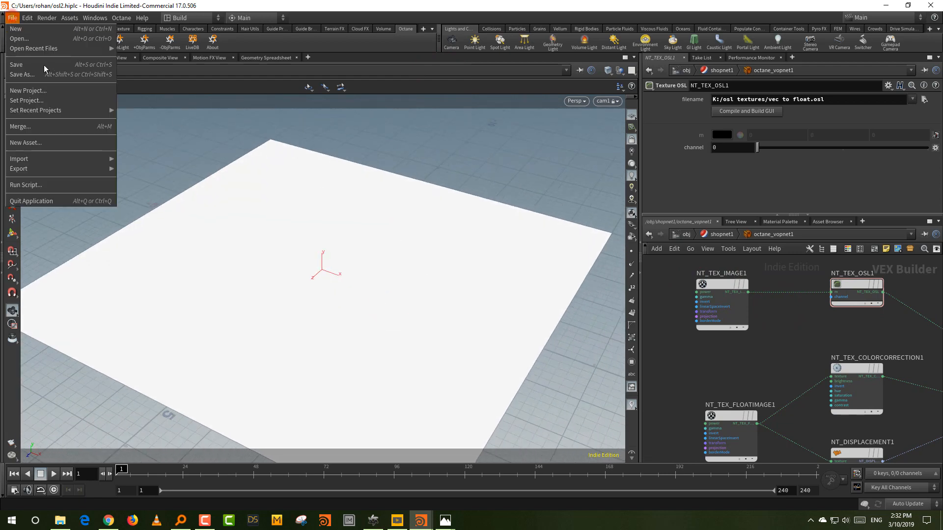
pyautogui.moveTo(59, 48)
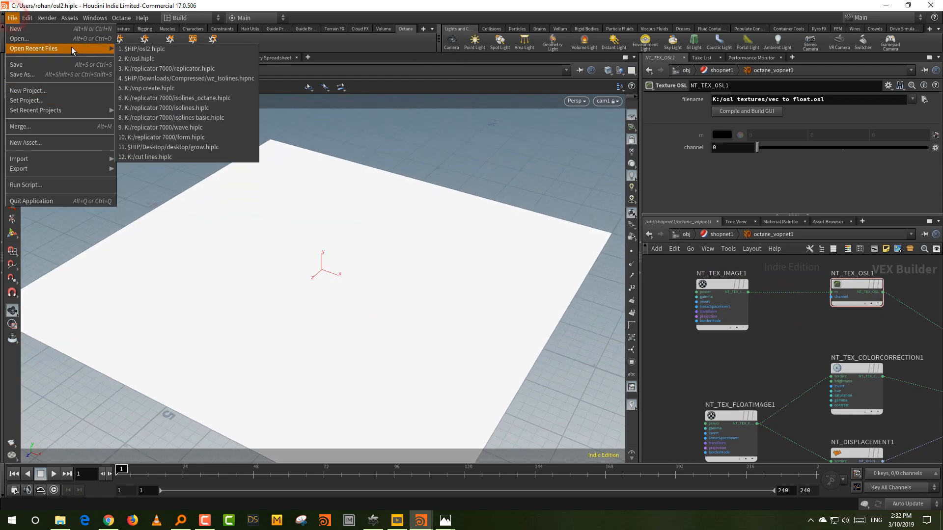
pyautogui.click(166, 59)
pyautogui.click(189, 87)
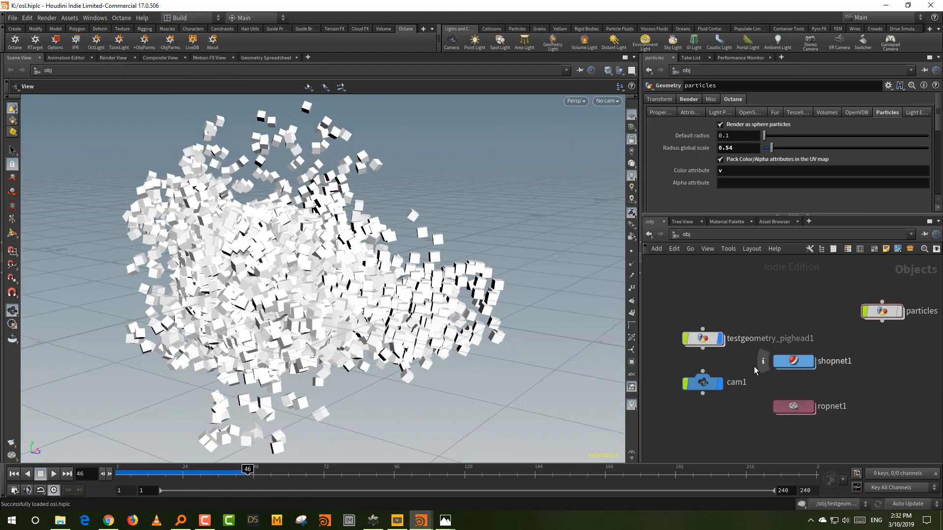
# Enter the testgeometry_pighead1 geometry network and return the timeline to frame 1
pyautogui.moveTo(733, 340)
pyautogui.mouseDown(button='middle')
pyautogui.moveTo(758, 326)
pyautogui.moveTo(725, 337)
pyautogui.mouseUp(button='middle')
pyautogui.doubleClick(705, 337)
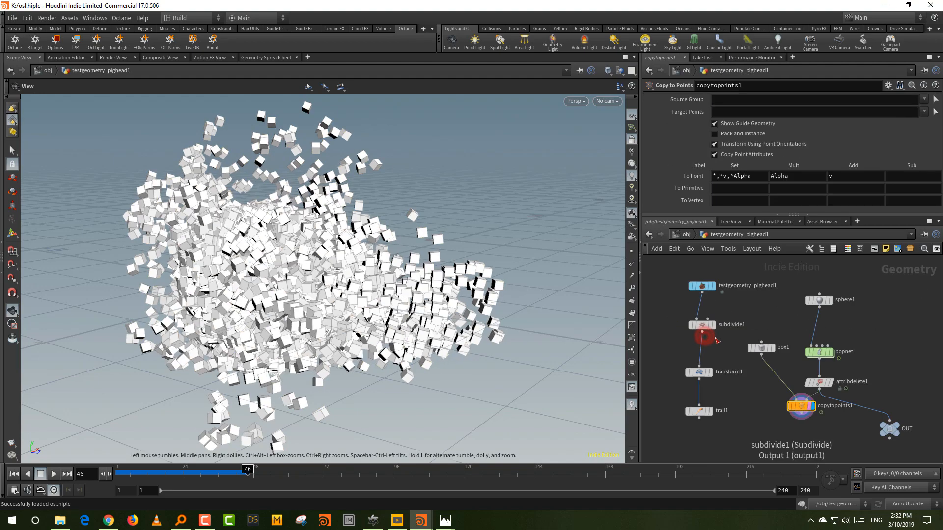
pyautogui.moveTo(881, 351); pyautogui.dragTo(883, 314, button='middle')
pyautogui.click(922, 369)
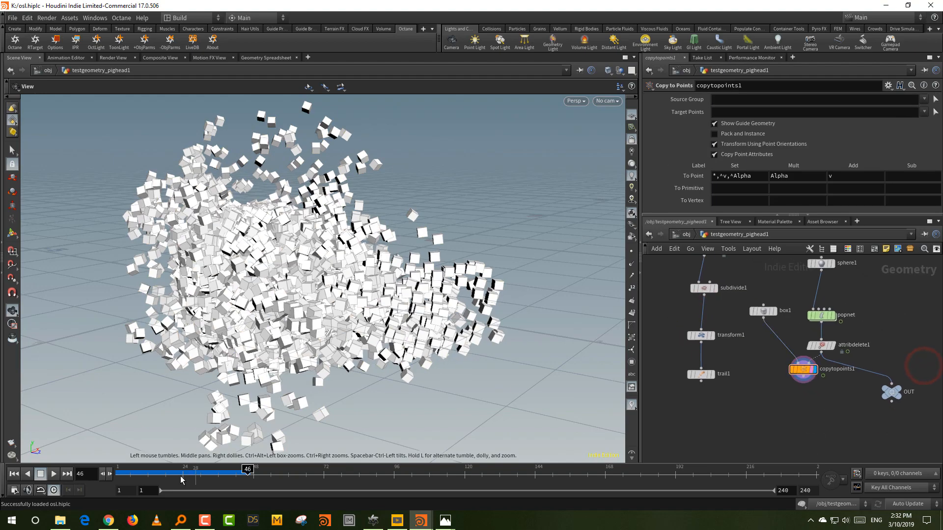
pyautogui.moveTo(128, 474)
pyautogui.mouseDown()
pyautogui.moveTo(122, 472)
pyautogui.moveTo(247, 471)
pyautogui.moveTo(117, 470)
pyautogui.mouseUp()
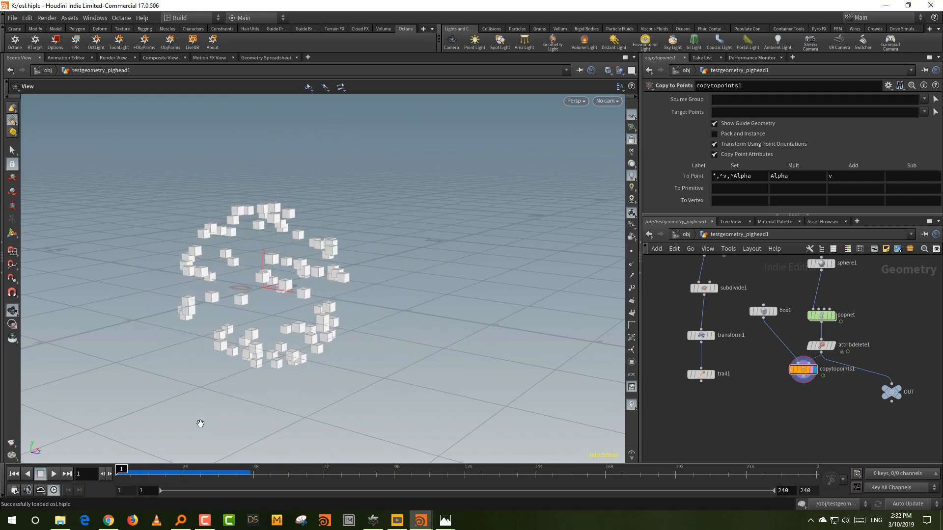
# Display the popnet node's particles and enter its dynamics network
pyautogui.moveTo(825, 320); pyautogui.dragTo(805, 363, button='middle')
pyautogui.click(811, 360)
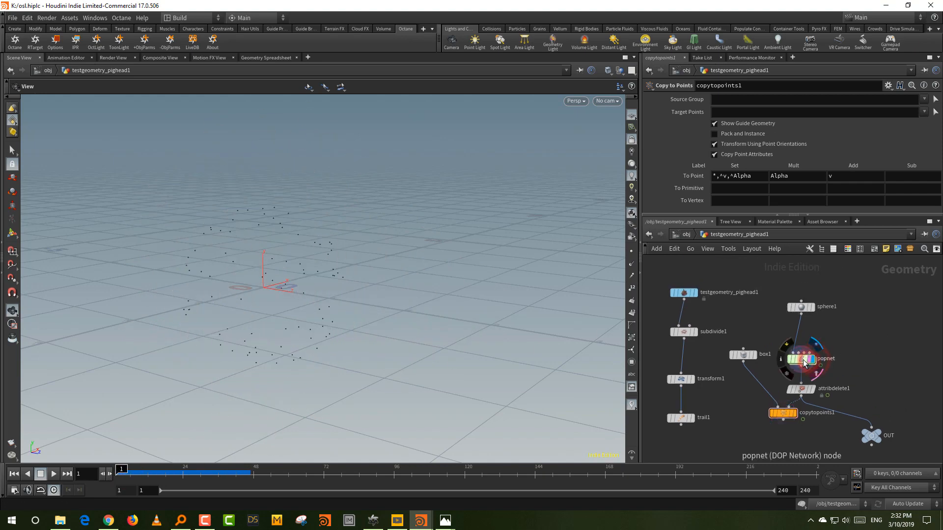
pyautogui.doubleClick(804, 361)
pyautogui.click(874, 332)
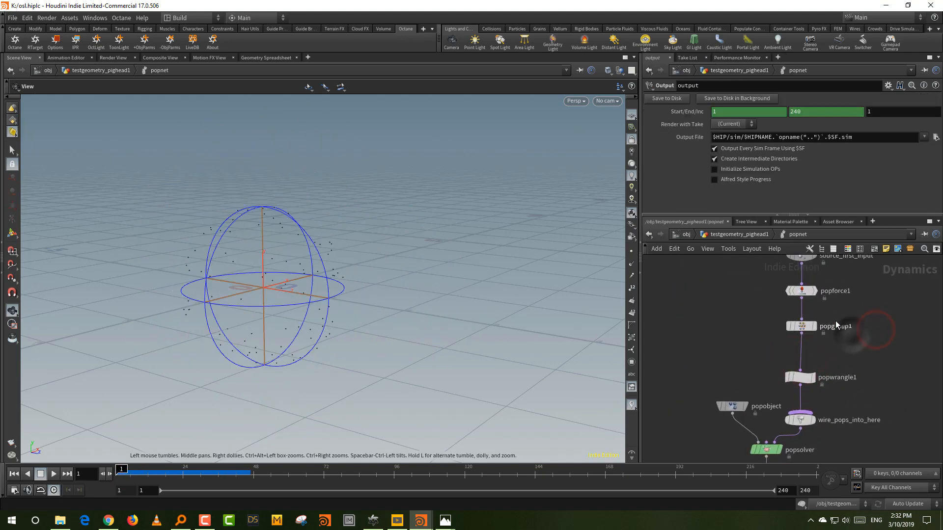
# Play the particle simulation to preview its motion and rewind to frame 1
pyautogui.click(59, 475)
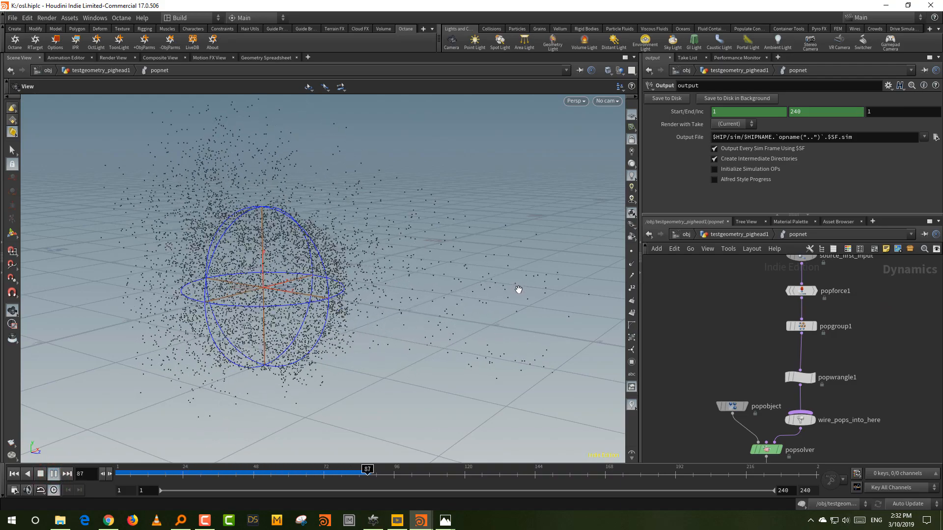
pyautogui.click(41, 475)
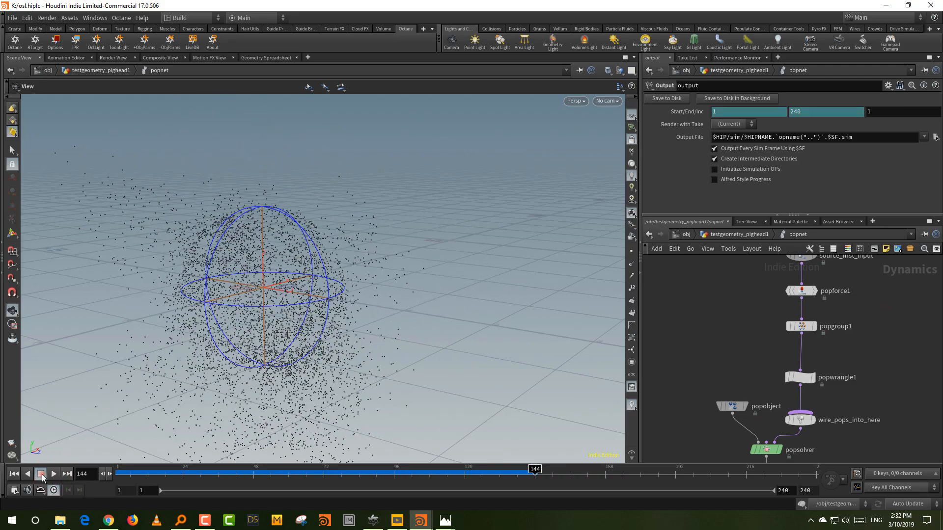
pyautogui.click(14, 474)
# Insert a POP Color node between popforce1 and popgroup1 and set its constant colour to magenta (0.651, 0, 0.6076)
pyautogui.moveTo(845, 338); pyautogui.dragTo(832, 349, button='middle')
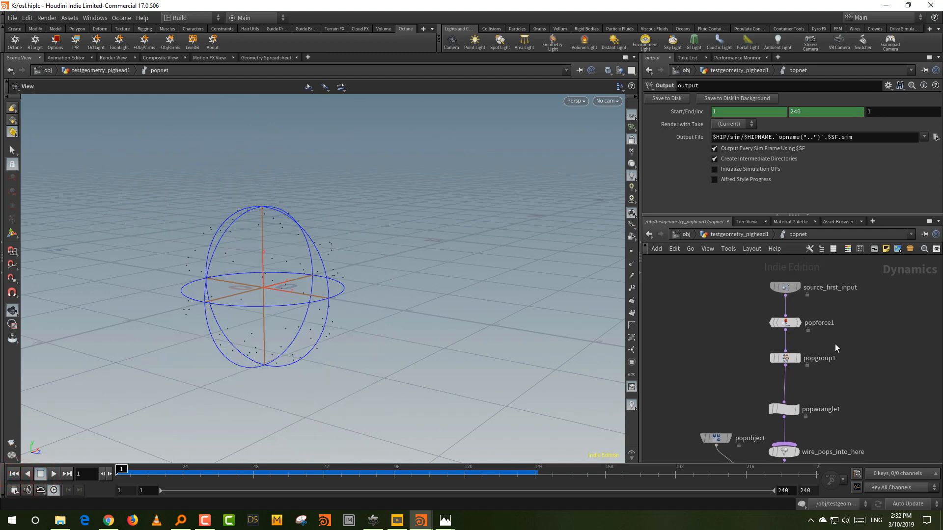
pyautogui.press('Tab')
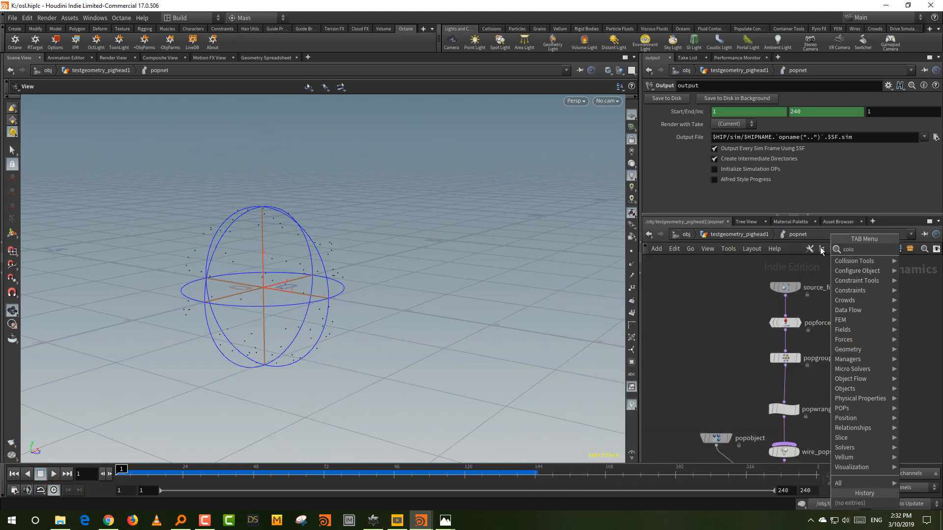
pyautogui.click(803, 251)
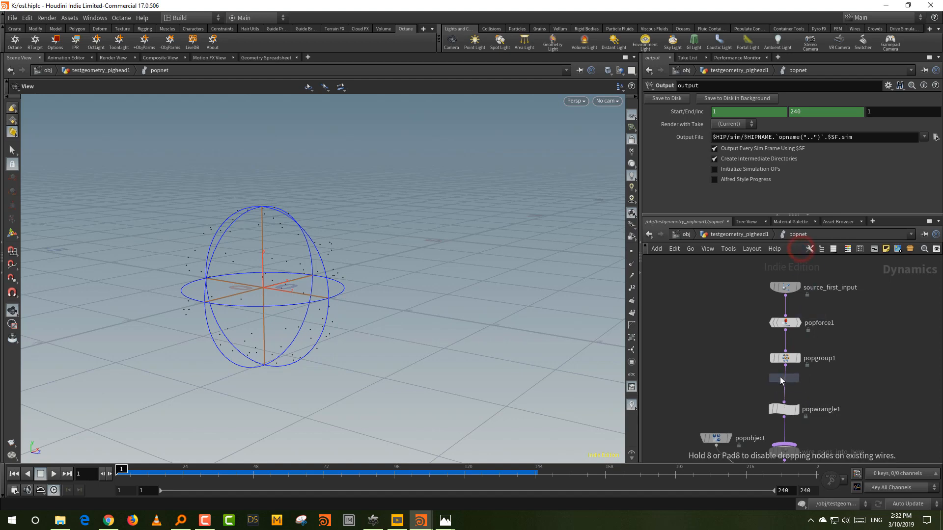
pyautogui.click(786, 348)
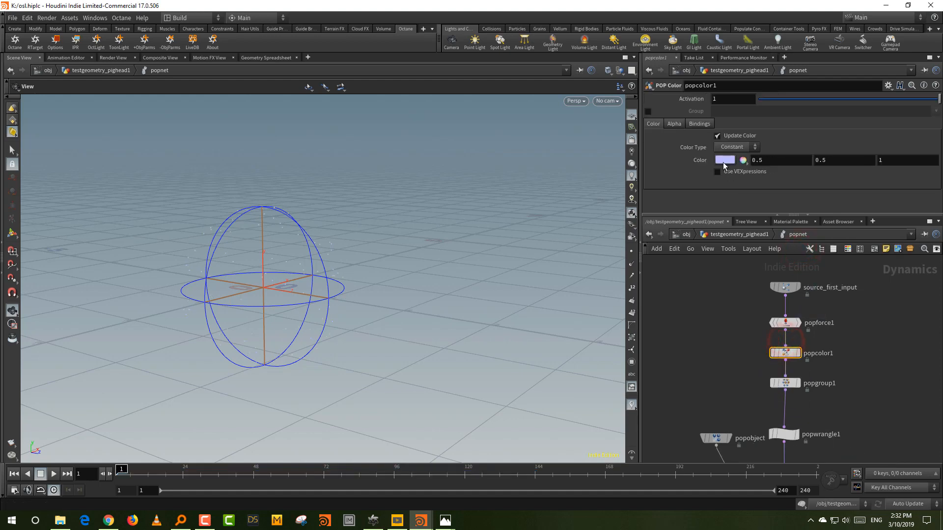
pyautogui.click(722, 160)
pyautogui.moveTo(794, 198); pyautogui.dragTo(863, 211)
pyautogui.moveTo(781, 221); pyautogui.dragTo(741, 226)
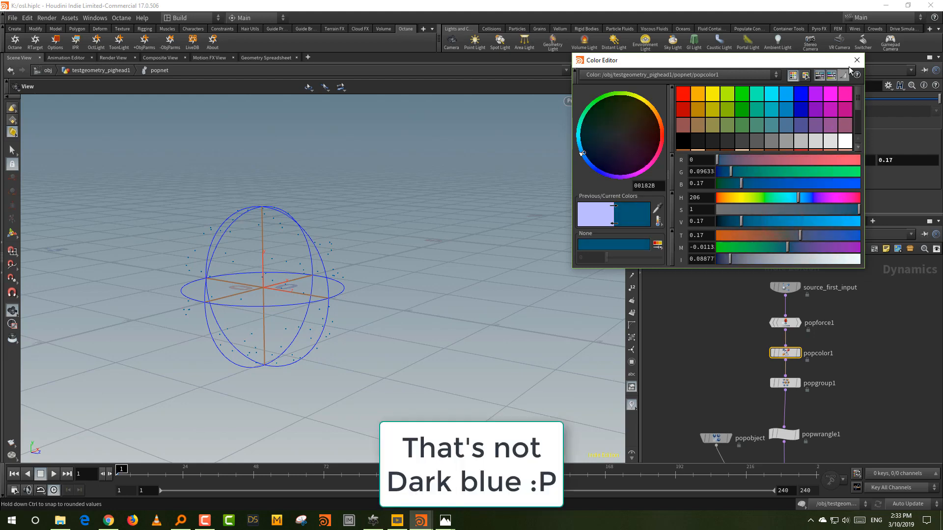
pyautogui.click(857, 60)
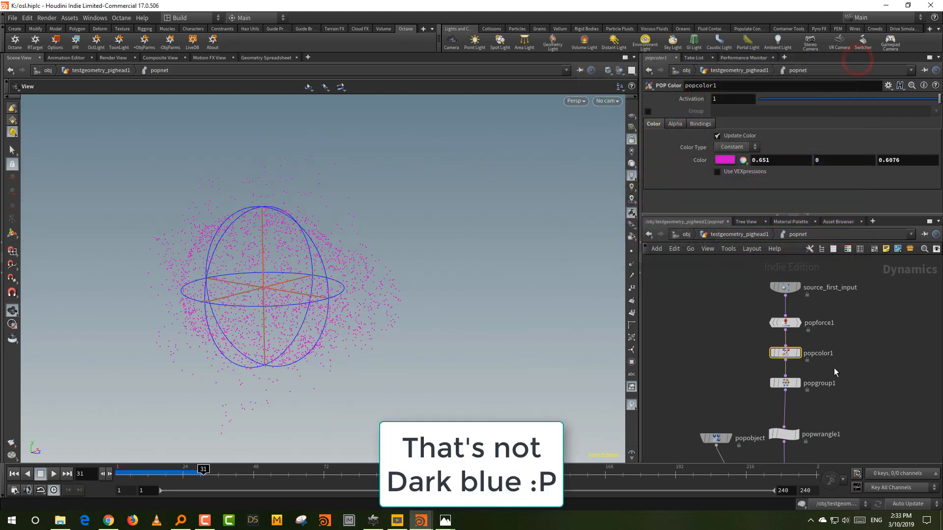
# Review the settings of popgroup1 and popwrangle1, and scrub the simulation to frame 55
pyautogui.moveTo(834, 368); pyautogui.dragTo(783, 381)
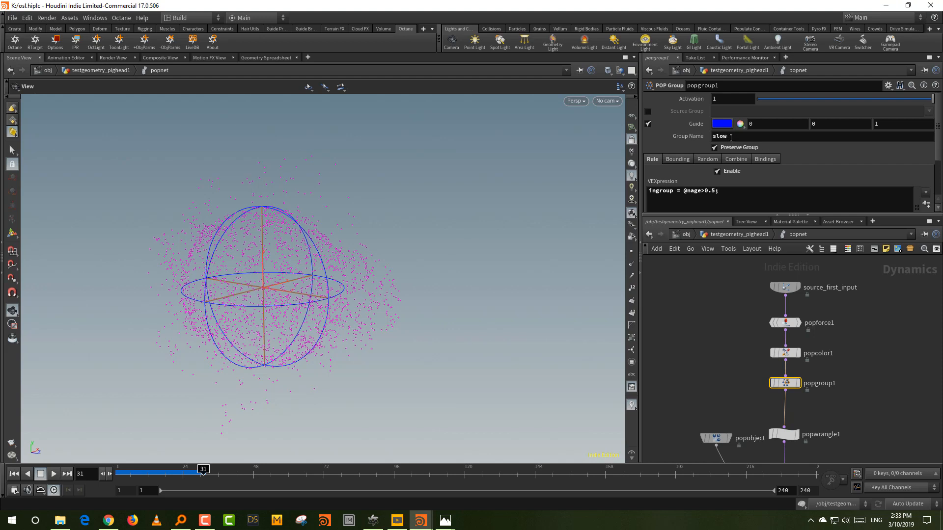
pyautogui.moveTo(802, 308); pyautogui.dragTo(794, 271, button='middle')
pyautogui.click(821, 382)
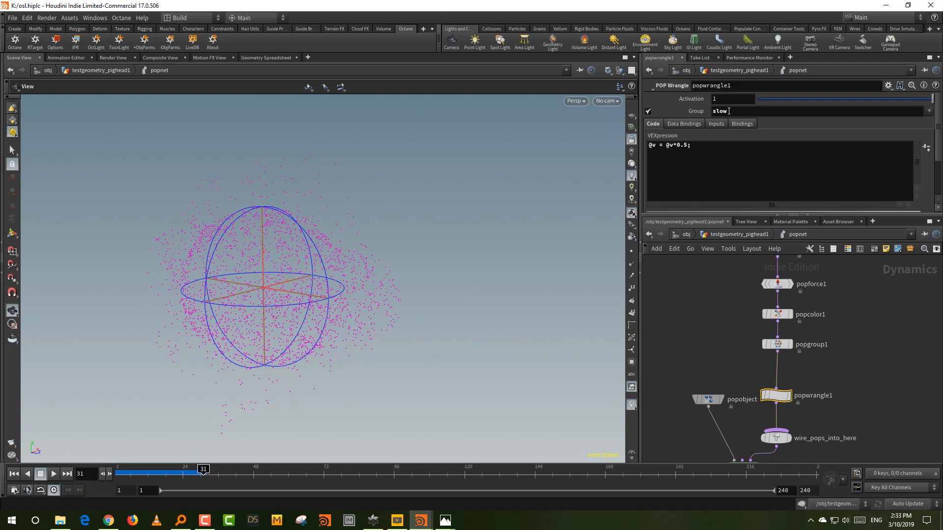
pyautogui.moveTo(118, 470); pyautogui.dragTo(274, 460)
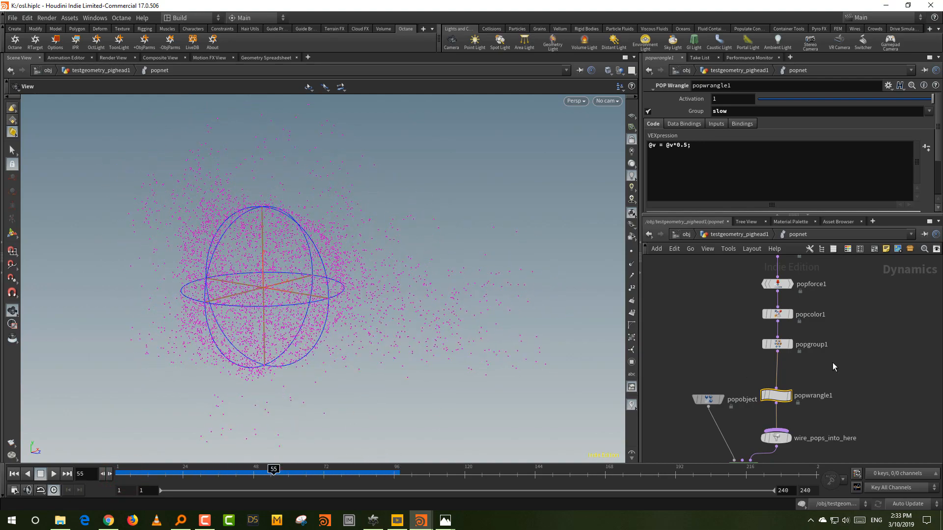
# Insert a second POP Color node between popgroup1 and popwrangle1 and limit it to the group slow
pyautogui.press('Tab')
pyautogui.write('colo')
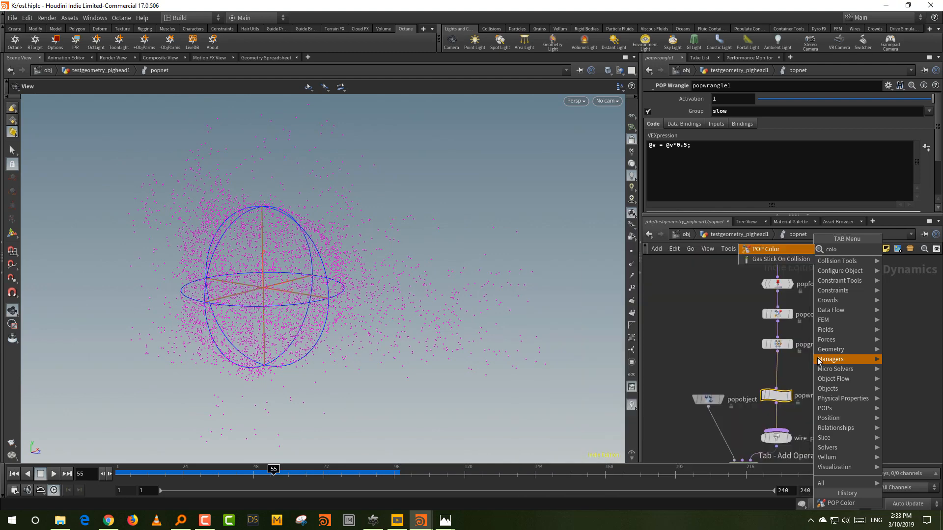
pyautogui.click(770, 250)
pyautogui.click(776, 375)
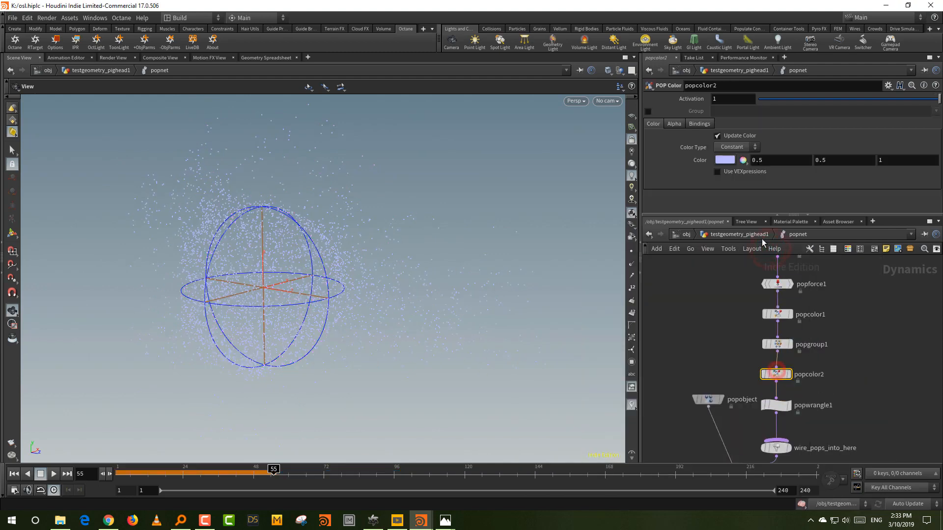
pyautogui.click(648, 111)
pyautogui.click(732, 111)
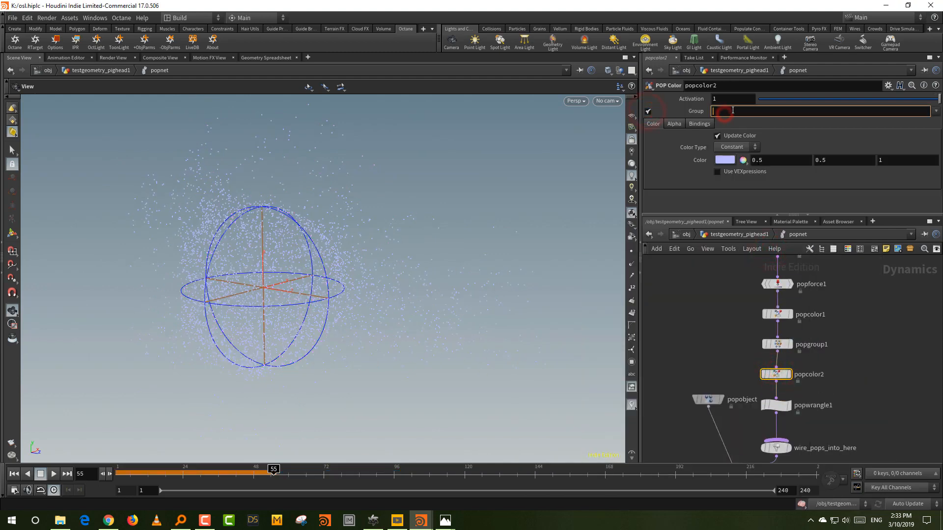
pyautogui.write('slow')
pyautogui.press('Return')
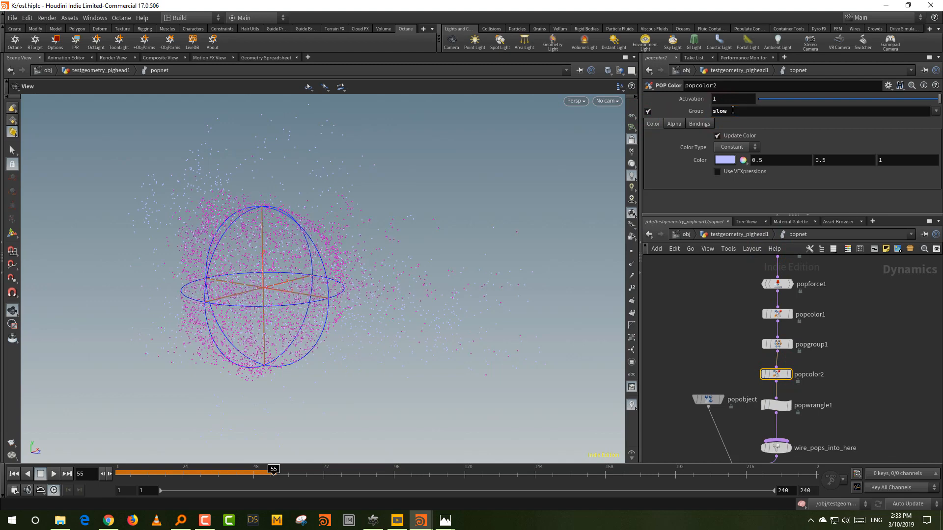
# Set popcolor2's constant colour to green (0.216667, 1, 0) and scrub the simulation back to frame 1
pyautogui.click(725, 160)
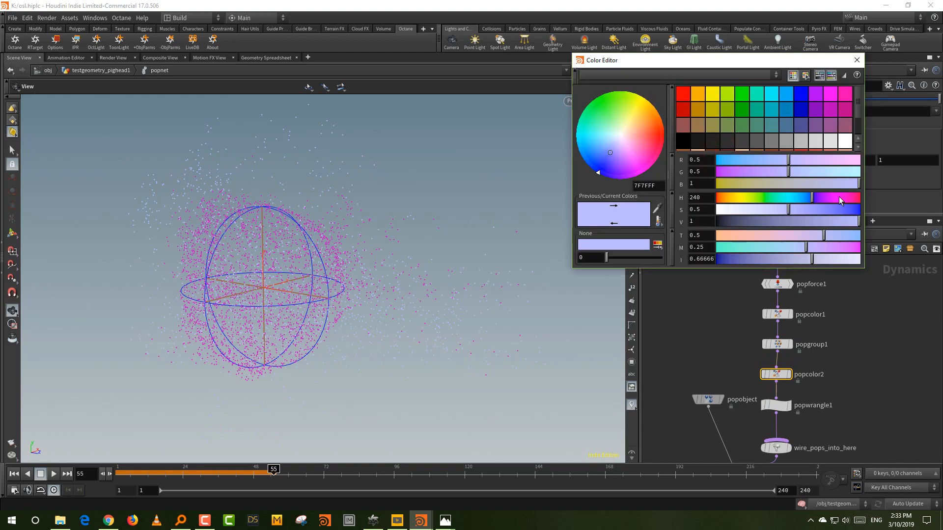
pyautogui.click(731, 198)
pyautogui.moveTo(814, 211); pyautogui.dragTo(892, 210)
pyautogui.click(759, 200)
pyautogui.click(857, 60)
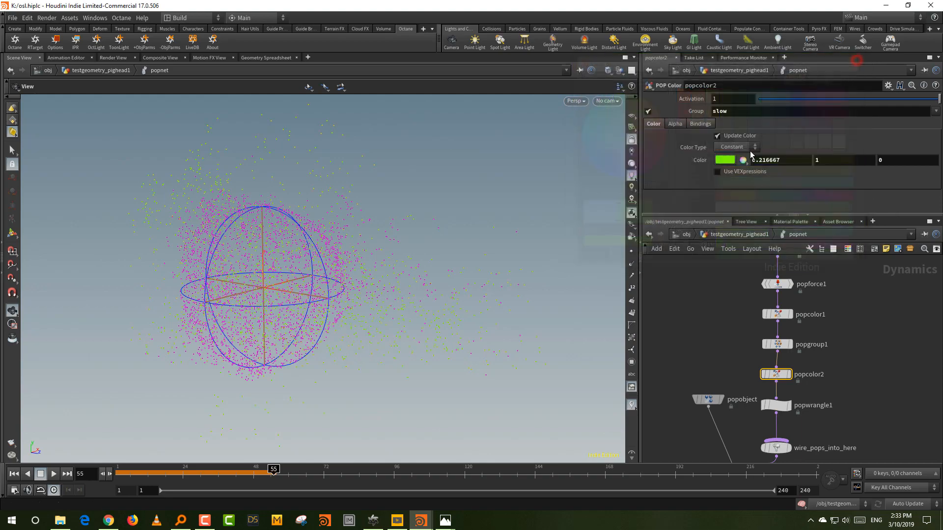
pyautogui.moveTo(121, 477); pyautogui.dragTo(107, 462)
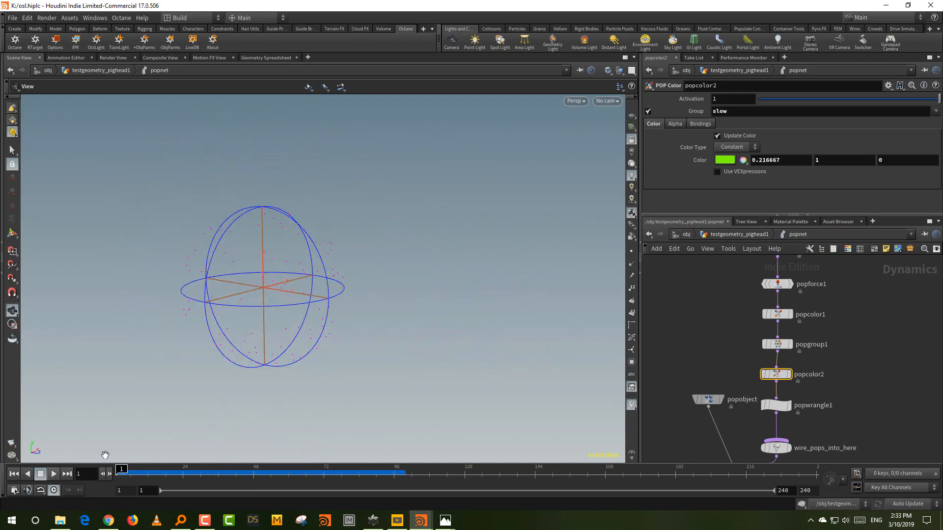
# Delete the popcolor1 and popcolor2 nodes from the particle network
pyautogui.moveTo(813, 352); pyautogui.dragTo(806, 332, button='middle')
pyautogui.moveTo(800, 284); pyautogui.dragTo(746, 314)
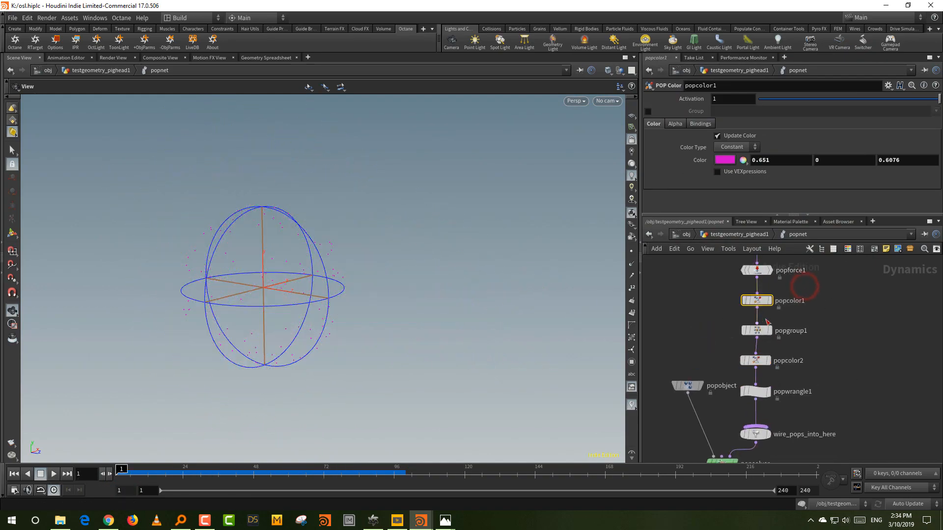
pyautogui.press('Delete')
pyautogui.moveTo(792, 350); pyautogui.dragTo(743, 372)
pyautogui.press('Delete')
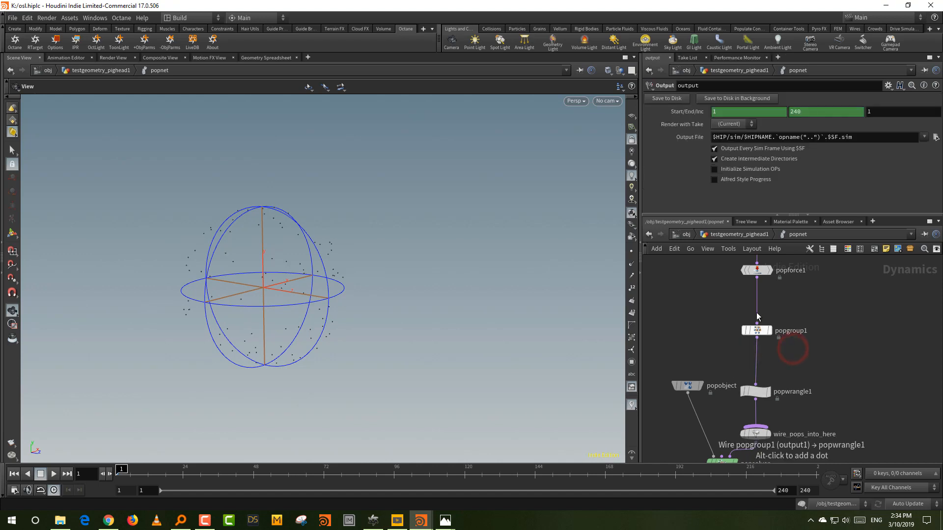
# Go back up to testgeometry_pighead1, display copytopoints1, select box1 and scrub to frame 55
pyautogui.click(732, 235)
pyautogui.click(784, 364)
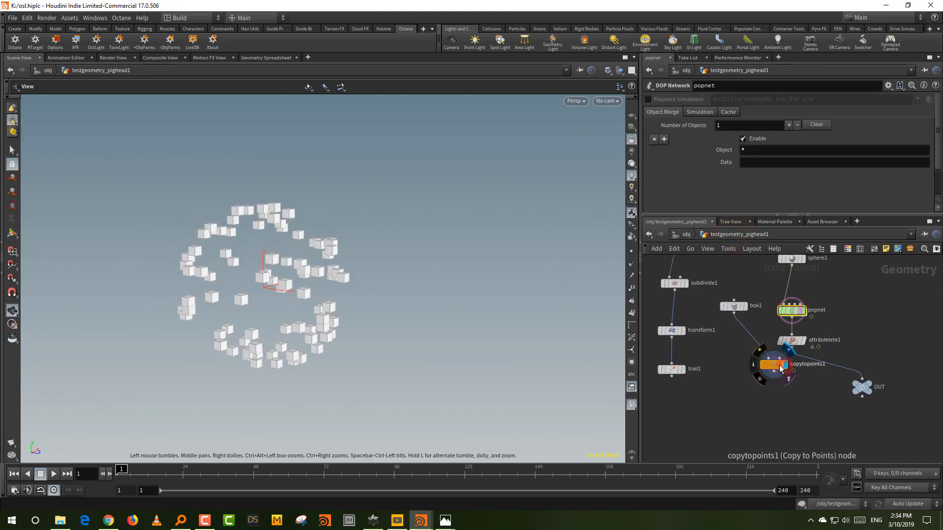
pyautogui.click(736, 309)
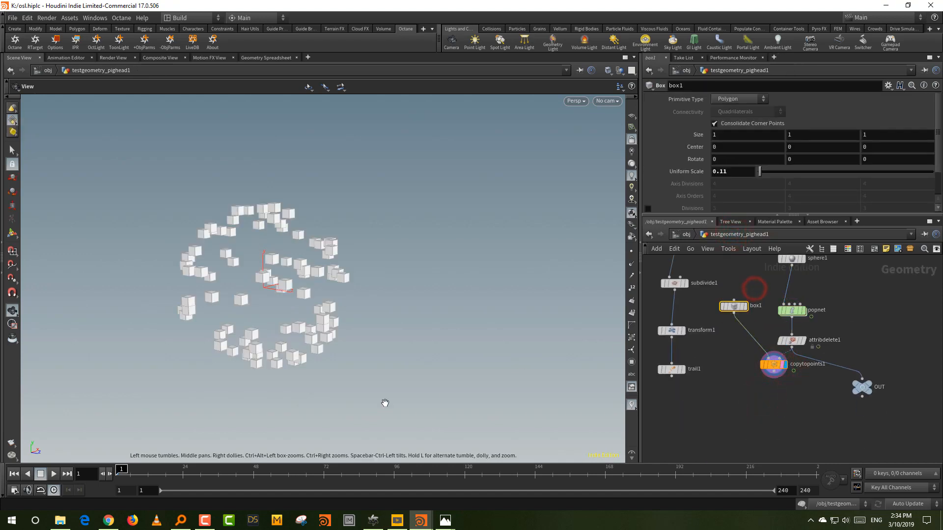
pyautogui.moveTo(123, 469); pyautogui.dragTo(273, 469)
# Inspect attribdelete1's removed attributes and the point attributes listed in copytopoints1's node info
pyautogui.moveTo(778, 393); pyautogui.dragTo(777, 421, button='middle')
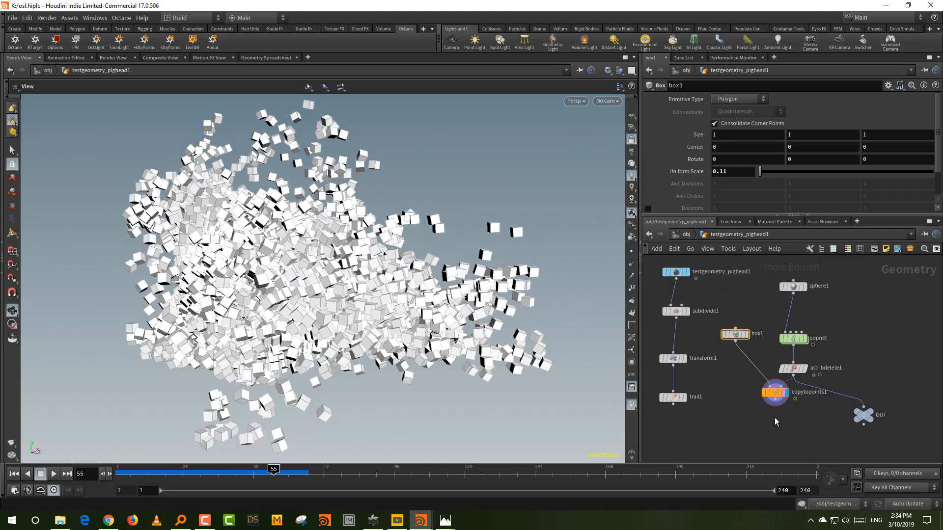
pyautogui.scroll(1, 759, 417)
pyautogui.click(799, 362)
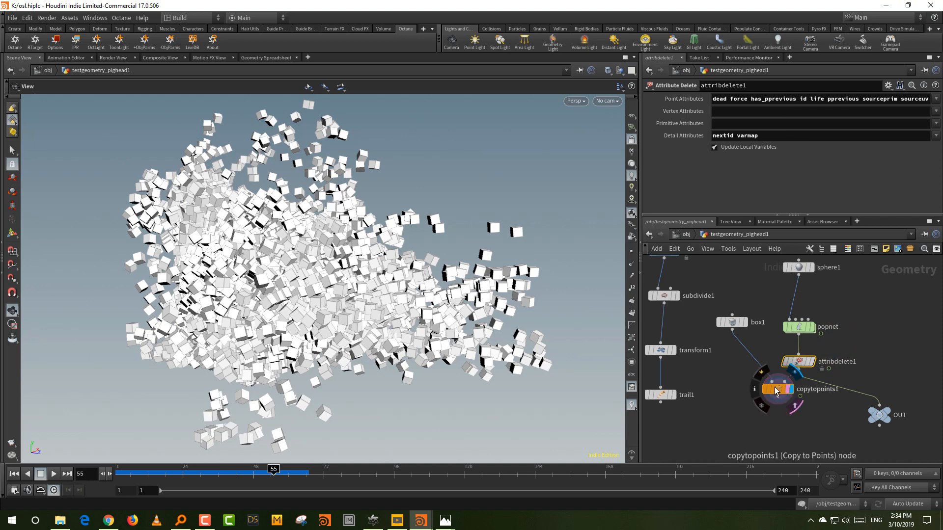
pyautogui.click(756, 390)
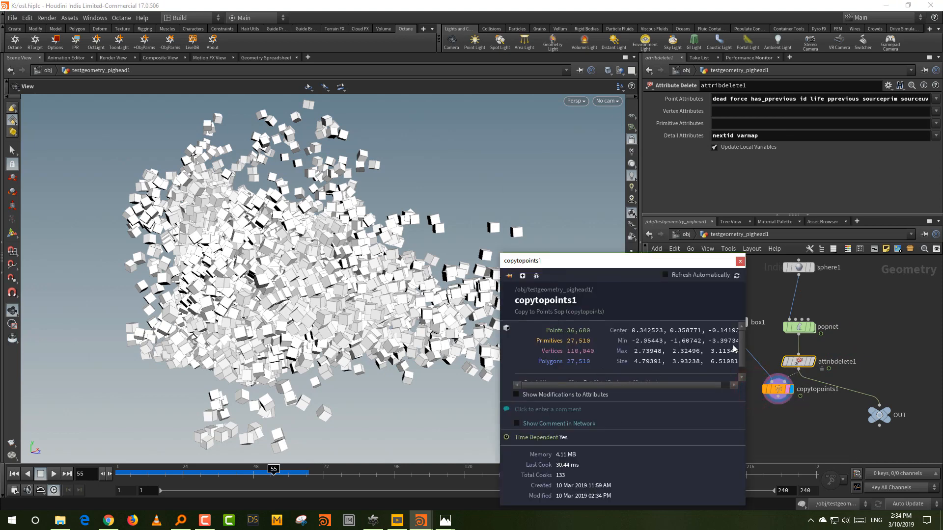
pyautogui.moveTo(742, 343); pyautogui.dragTo(743, 369)
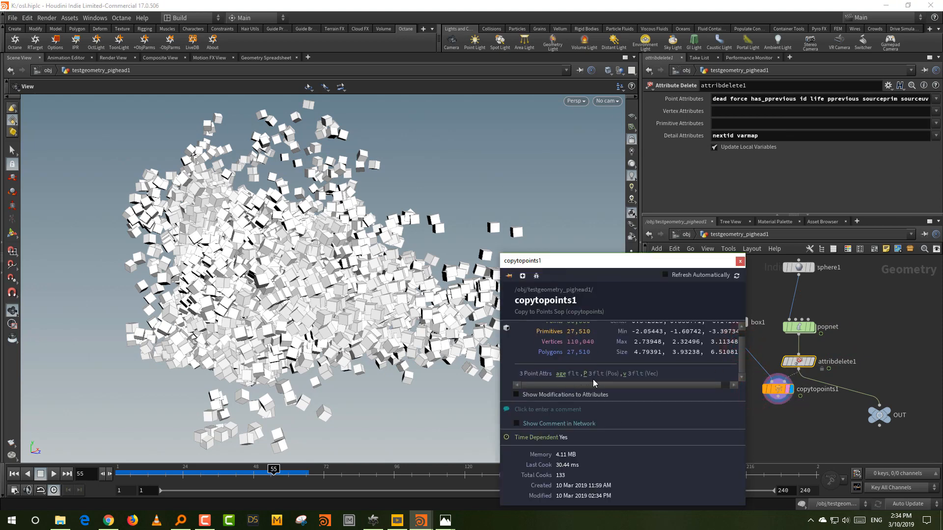
pyautogui.click(740, 261)
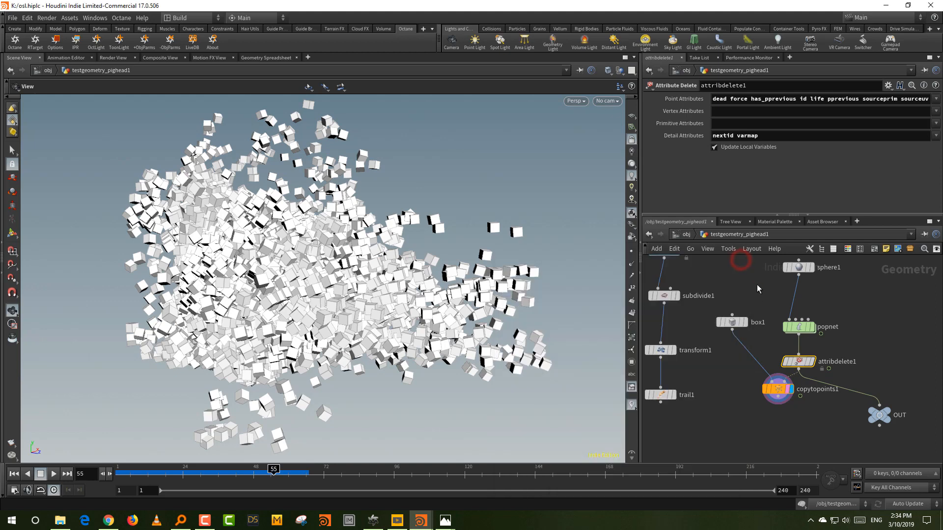
# Return to object level, enlarge the panes to review testgeometry_pighead1's Octane point attributes, and scrub back to frame 1
pyautogui.click(686, 234)
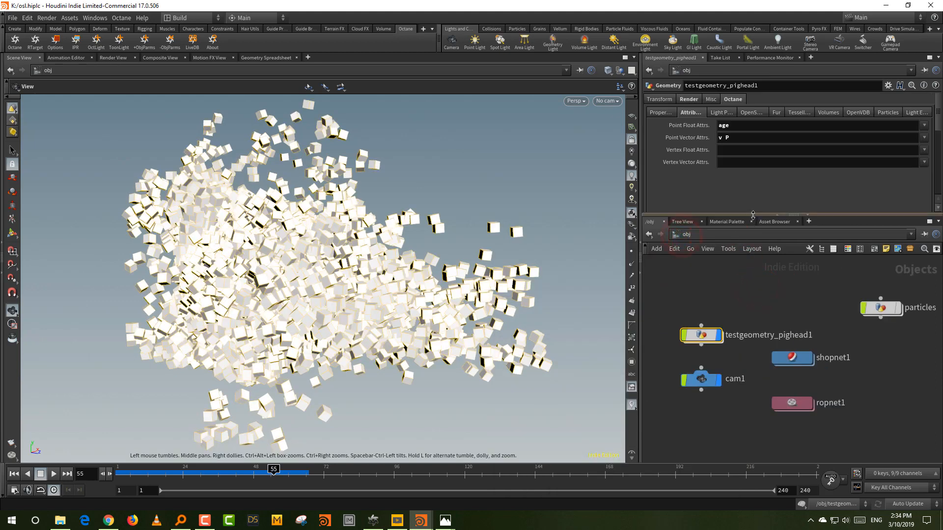
pyautogui.moveTo(752, 216); pyautogui.dragTo(753, 201)
pyautogui.click(760, 264)
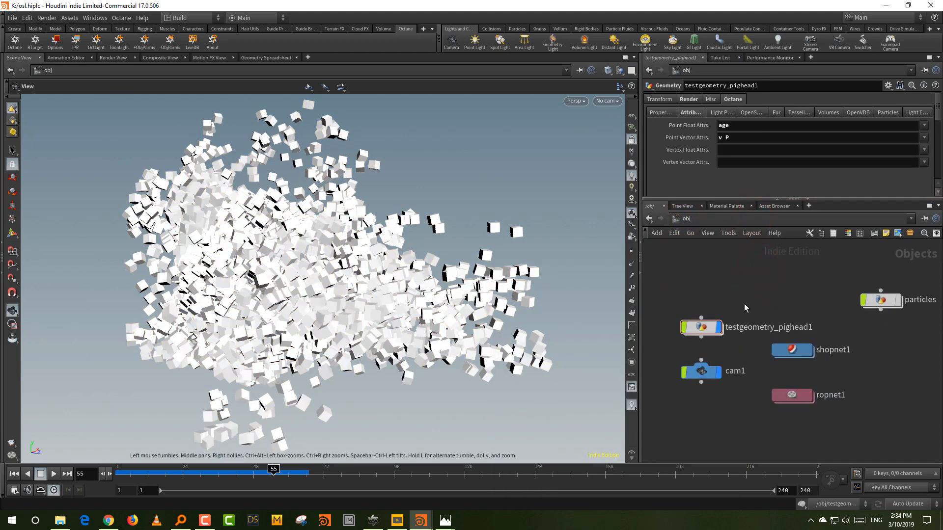
pyautogui.moveTo(742, 307); pyautogui.dragTo(714, 319)
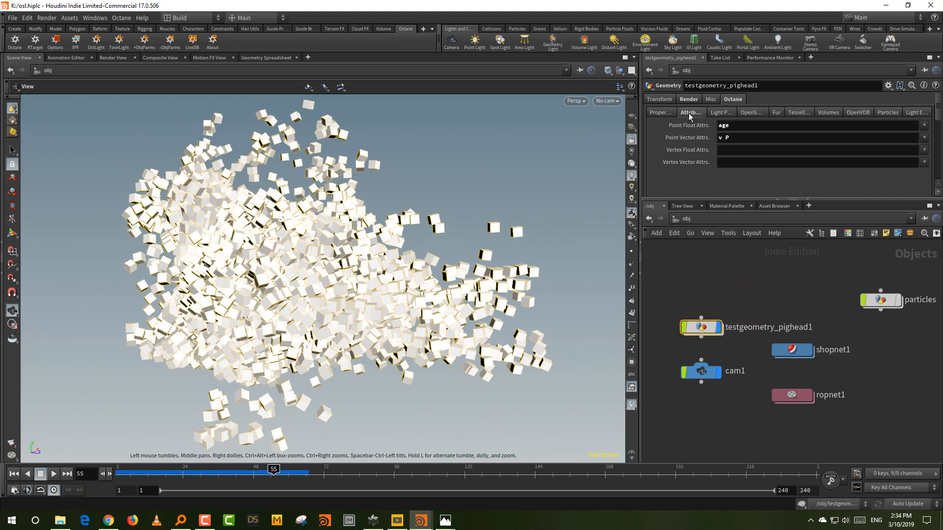
pyautogui.moveTo(639, 139); pyautogui.dragTo(498, 163)
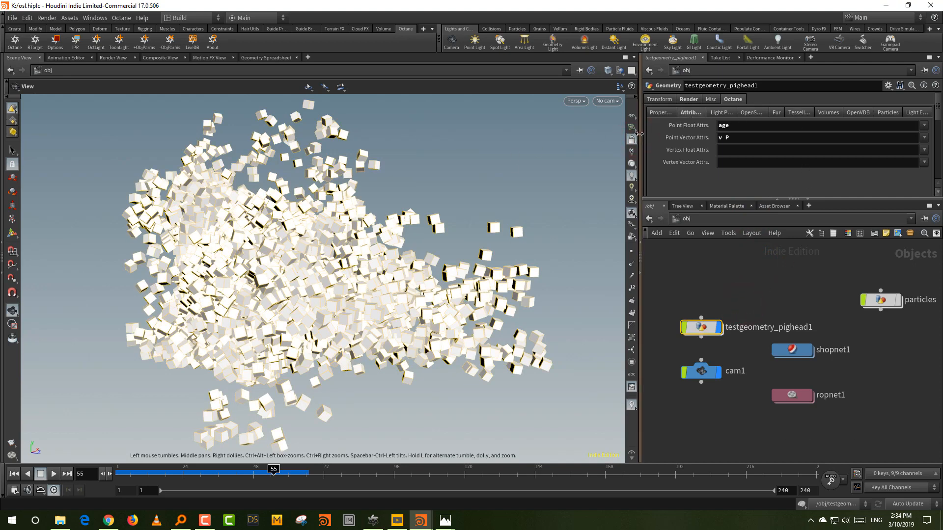
pyautogui.moveTo(634, 139); pyautogui.dragTo(528, 139)
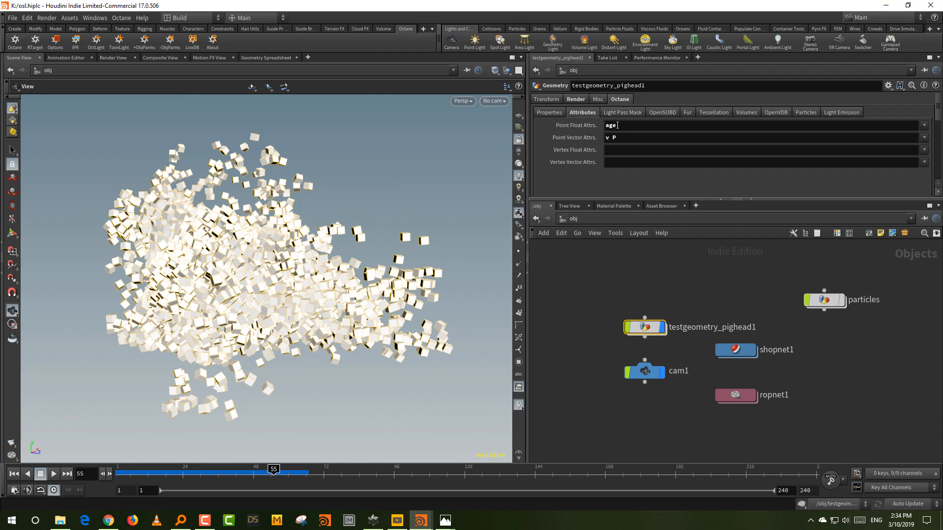
pyautogui.click(632, 261)
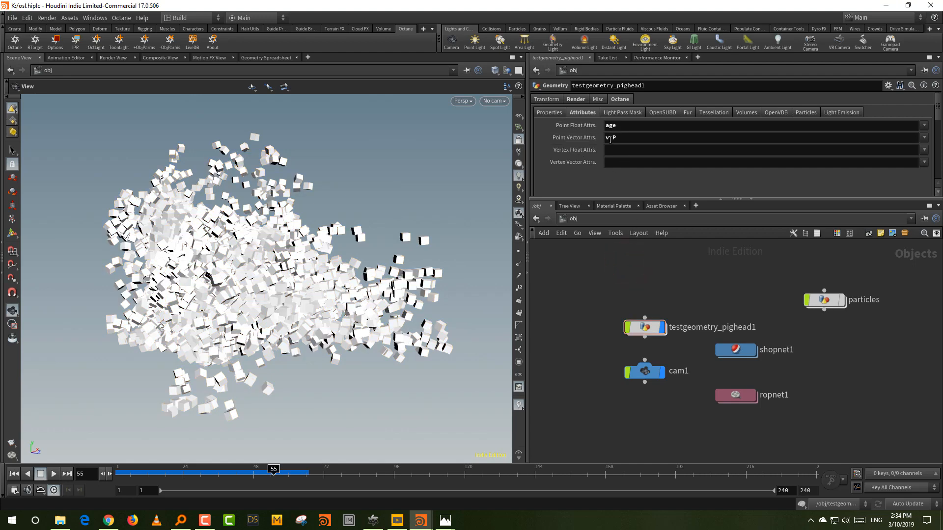
pyautogui.moveTo(204, 475); pyautogui.dragTo(118, 474)
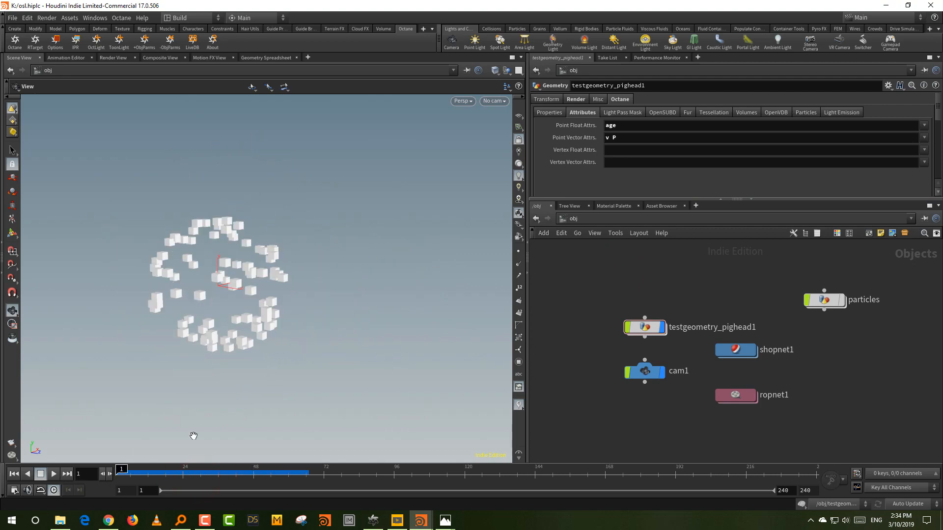
pyautogui.moveTo(846, 366); pyautogui.dragTo(871, 362, button='middle')
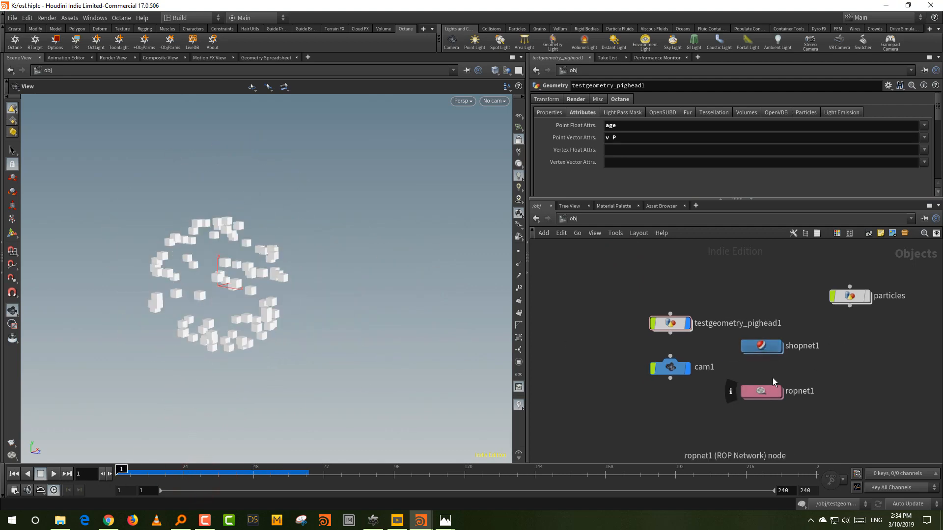
# Check the render material assigned to testgeometry_pighead1 and enter the basic material network inside shopnet1
pyautogui.click(723, 301)
pyautogui.click(576, 100)
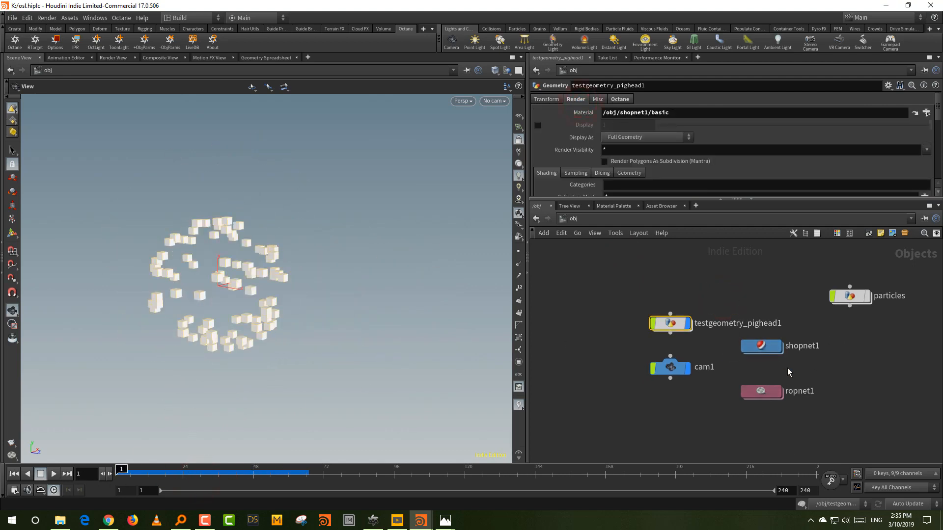
pyautogui.doubleClick(761, 346)
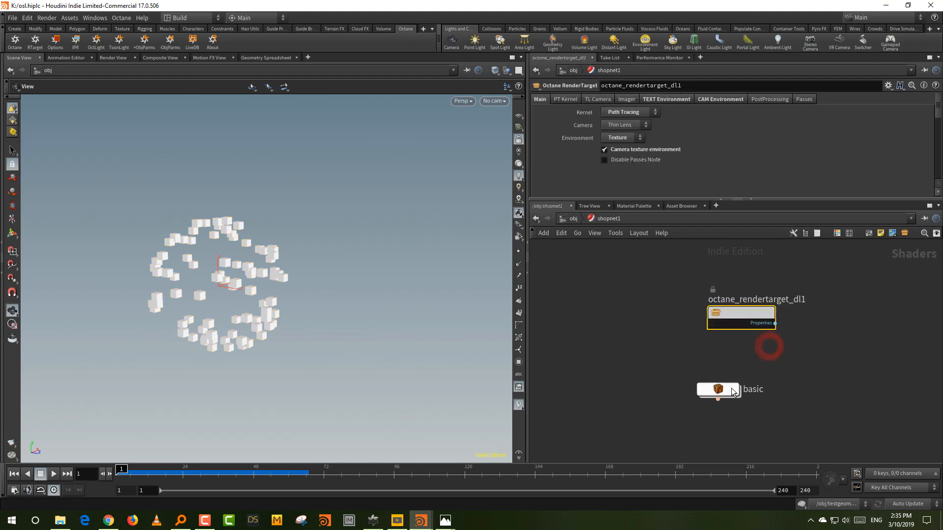
pyautogui.doubleClick(732, 391)
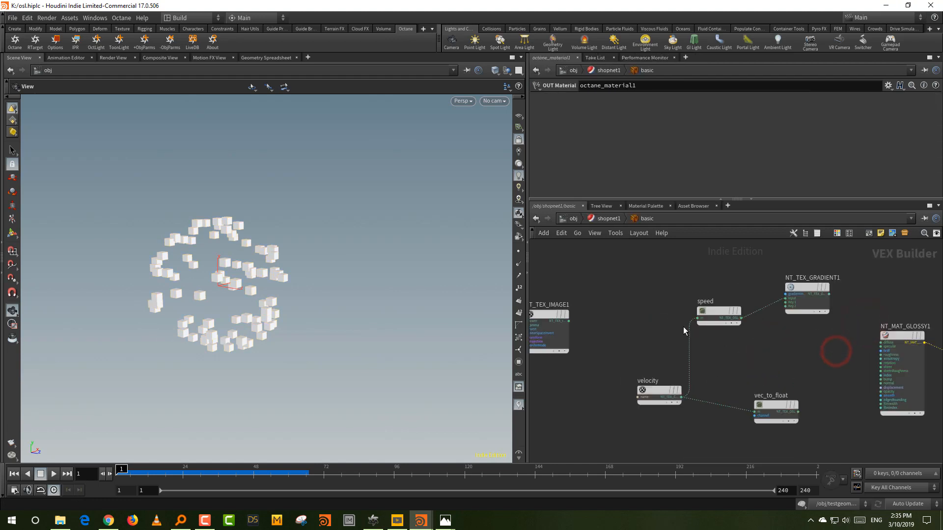
# Start the Octane IPR render and scrub the particle animation to frame 52
pyautogui.click(76, 42)
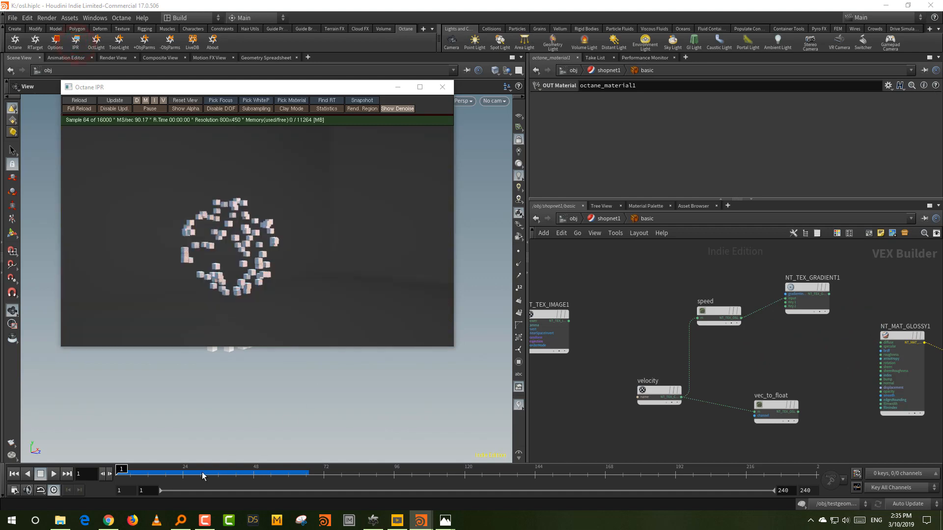
pyautogui.click(188, 474)
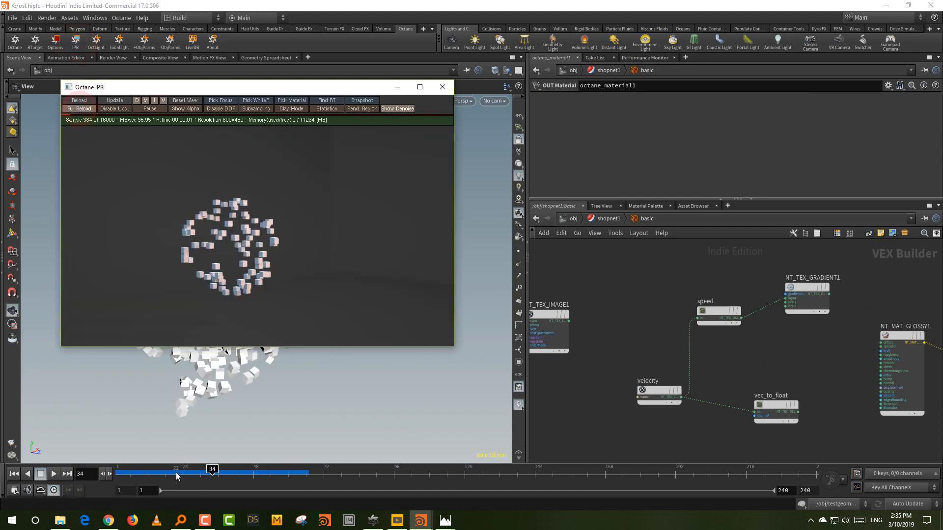
pyautogui.click(231, 475)
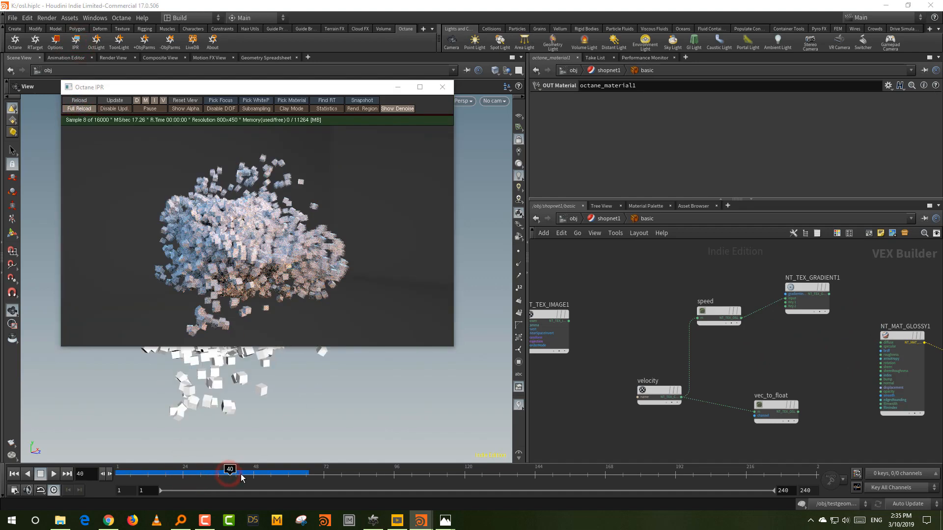
pyautogui.click(265, 475)
# Add a Color Vertex Attribute node above vec_to_float and set its attribute name to v
pyautogui.press('Tab')
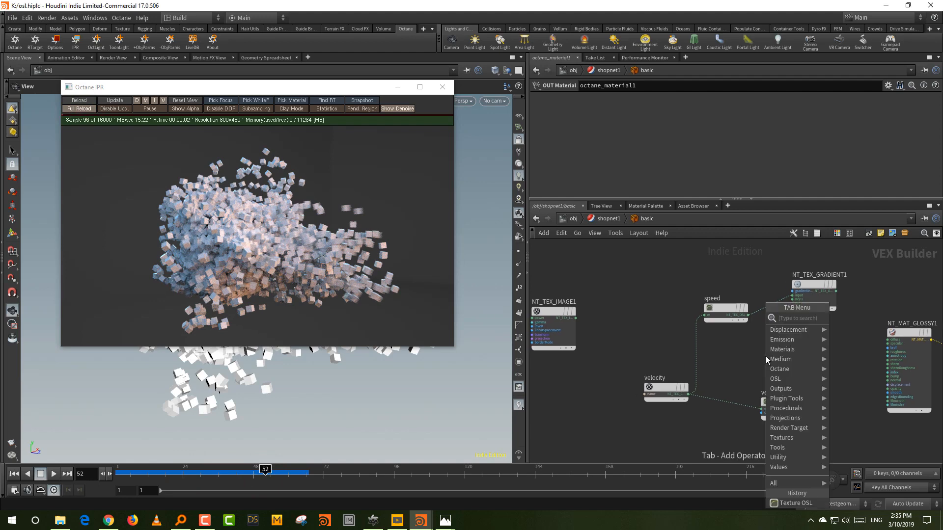
pyautogui.write('attr')
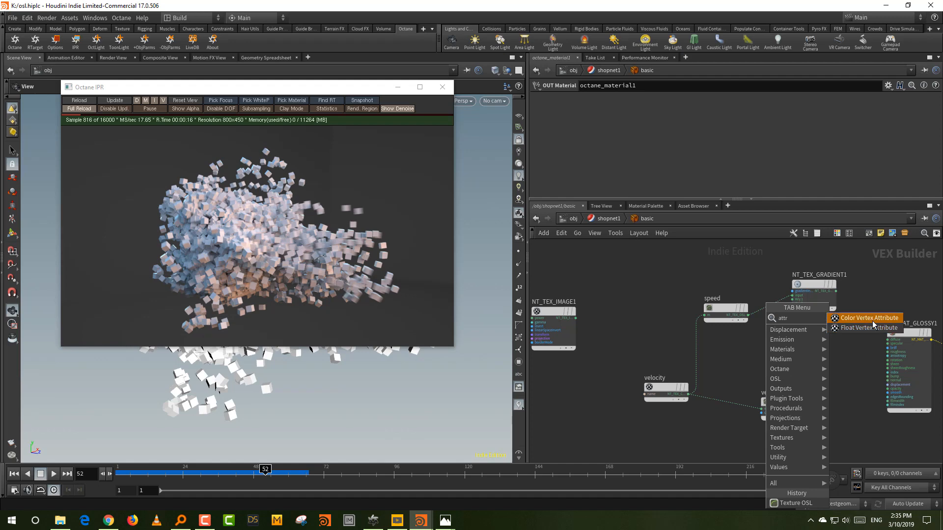
pyautogui.click(871, 319)
pyautogui.click(785, 349)
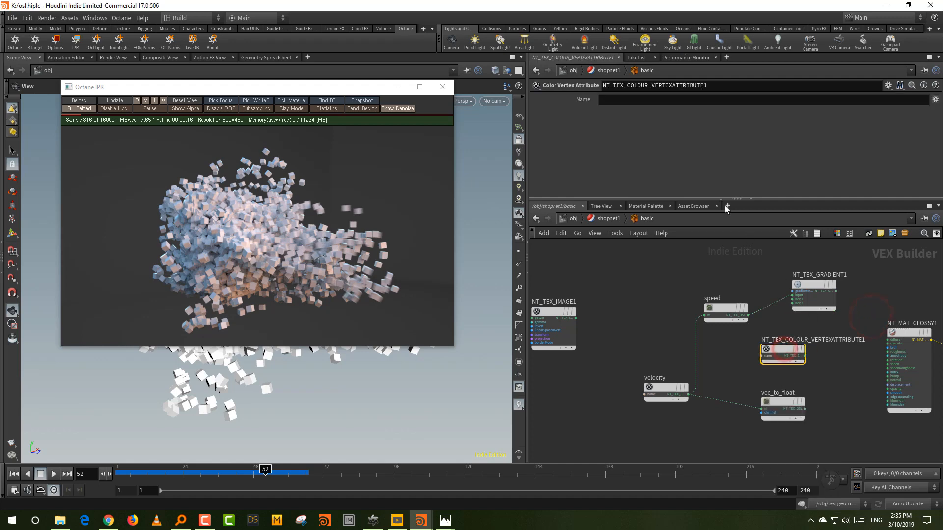
pyautogui.click(614, 101)
pyautogui.write('v')
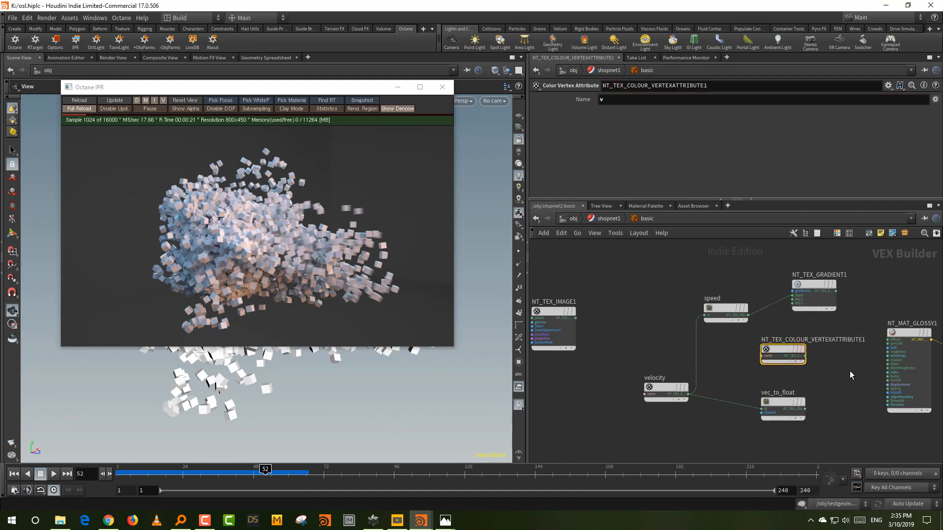
# Connect the color vertex attribute to NT_MAT_GLOSSY1's diffuse input and scrub to frame 47 to check the render
pyautogui.click(804, 356)
pyautogui.click(874, 329)
pyautogui.click(181, 475)
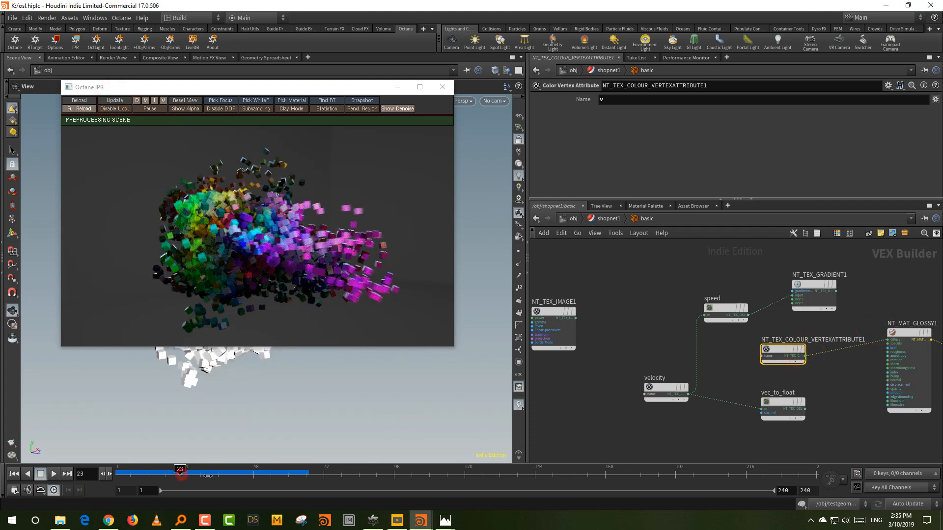
pyautogui.moveTo(237, 479); pyautogui.dragTo(252, 475)
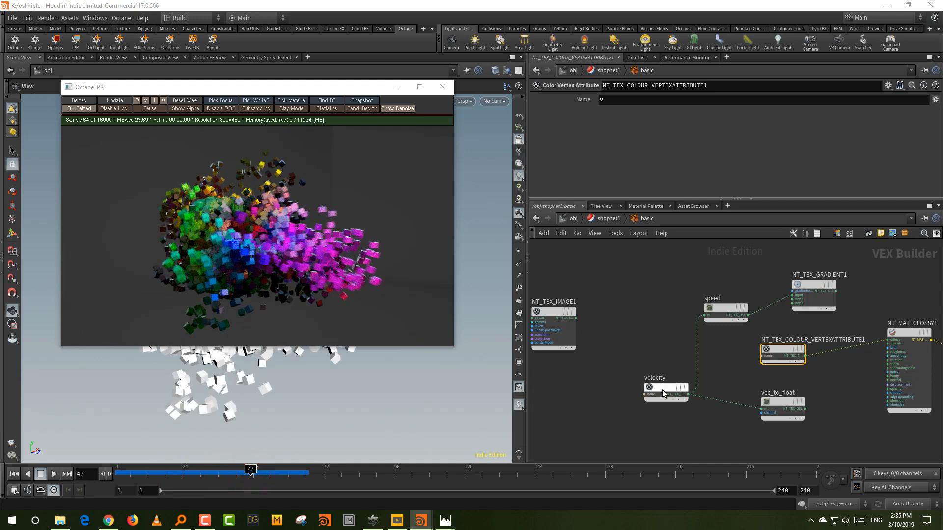
# Reposition the attribute nodes and route the color vertex attribute through vec_to_float into the glossy material's diffuse input
pyautogui.moveTo(663, 389); pyautogui.dragTo(599, 392)
pyautogui.moveTo(772, 352); pyautogui.dragTo(724, 358)
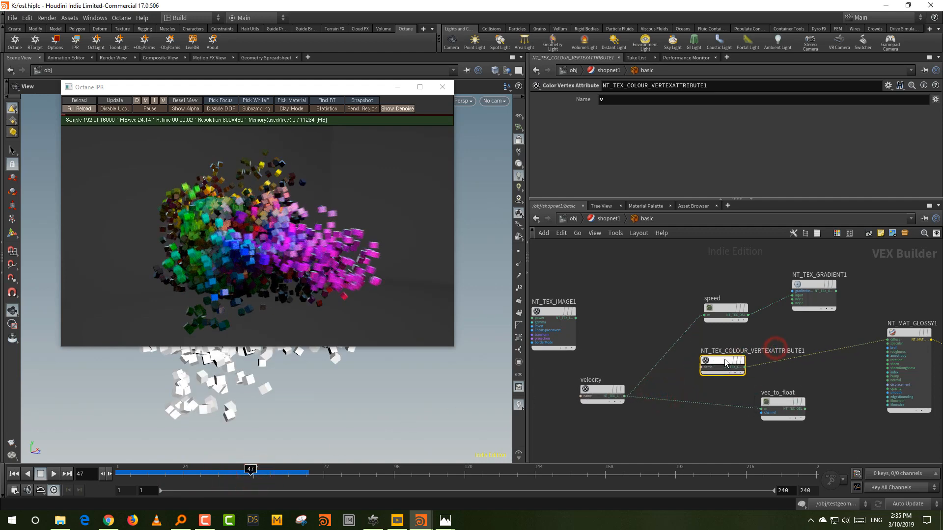
pyautogui.moveTo(778, 402); pyautogui.dragTo(786, 404)
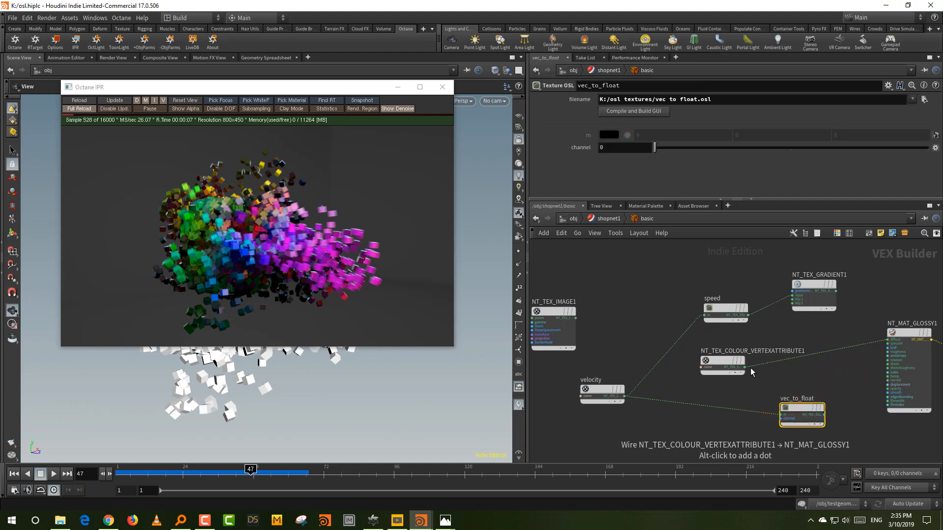
pyautogui.moveTo(745, 367); pyautogui.dragTo(896, 327)
pyautogui.scroll(2, 848, 403)
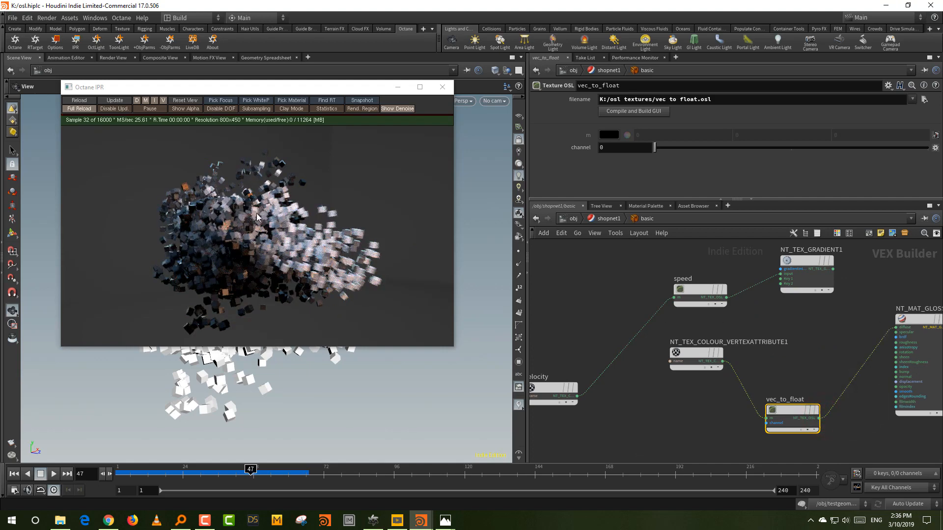
# Try other vec_to_float channels, including 2, in the render and return the channel to 0
pyautogui.click(791, 149)
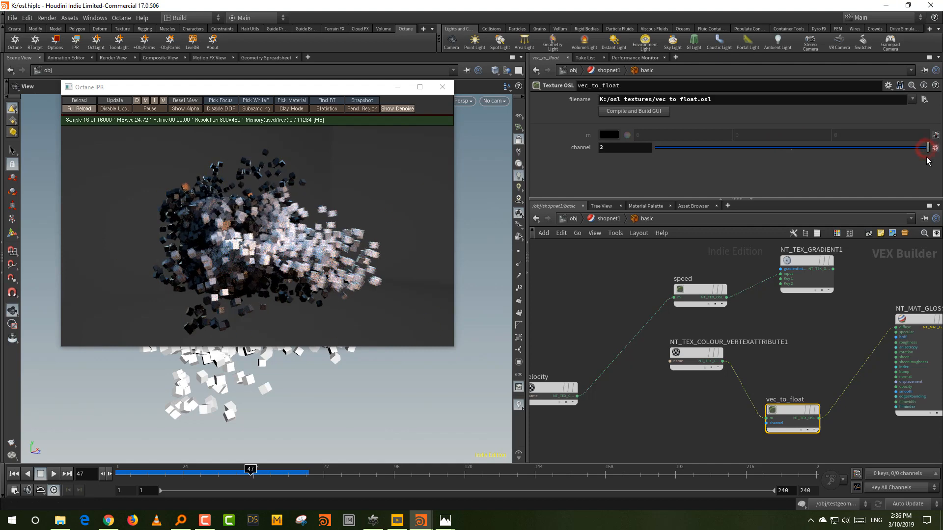
pyautogui.click(794, 149)
pyautogui.click(654, 147)
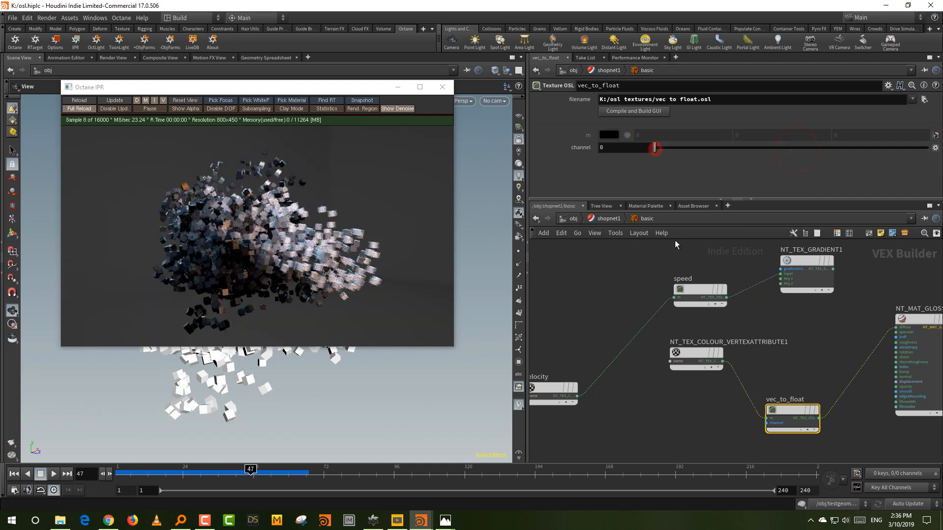
# Arrange velocity and speed in a row with the gradient, and place the color vertex attribute node beside vec_to_float
pyautogui.moveTo(741, 327); pyautogui.dragTo(781, 332, button='middle')
pyautogui.moveTo(733, 299); pyautogui.dragTo(718, 271)
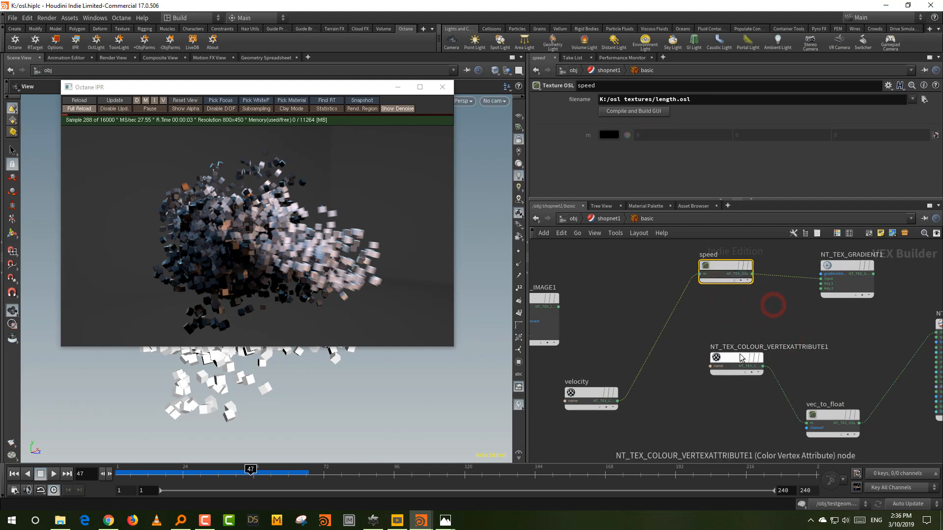
pyautogui.moveTo(741, 357); pyautogui.dragTo(710, 414)
pyautogui.click(757, 339)
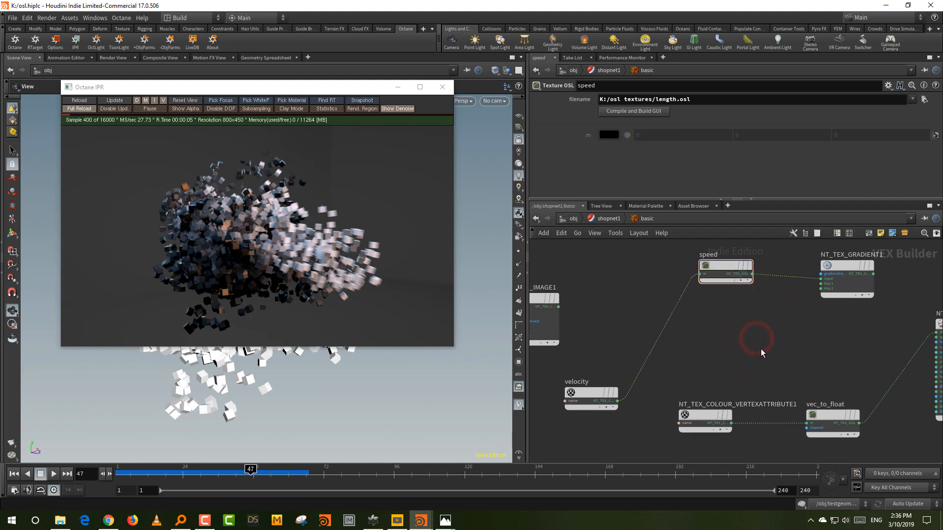
pyautogui.moveTo(688, 370); pyautogui.dragTo(721, 355, button='middle')
pyautogui.moveTo(625, 373); pyautogui.dragTo(654, 265)
pyautogui.moveTo(713, 313); pyautogui.dragTo(714, 376, button='middle')
pyautogui.moveTo(658, 332); pyautogui.dragTo(655, 322)
pyautogui.moveTo(713, 271); pyautogui.dragTo(717, 302)
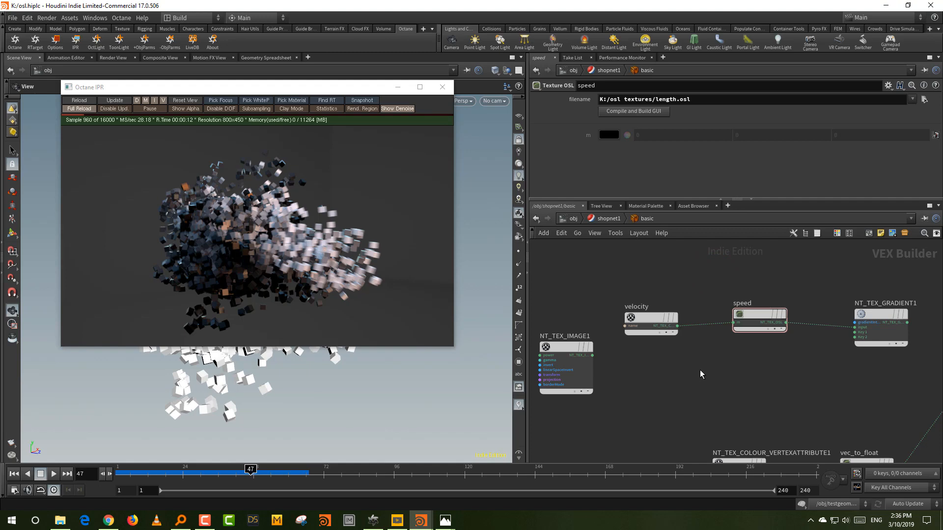
pyautogui.click(724, 357)
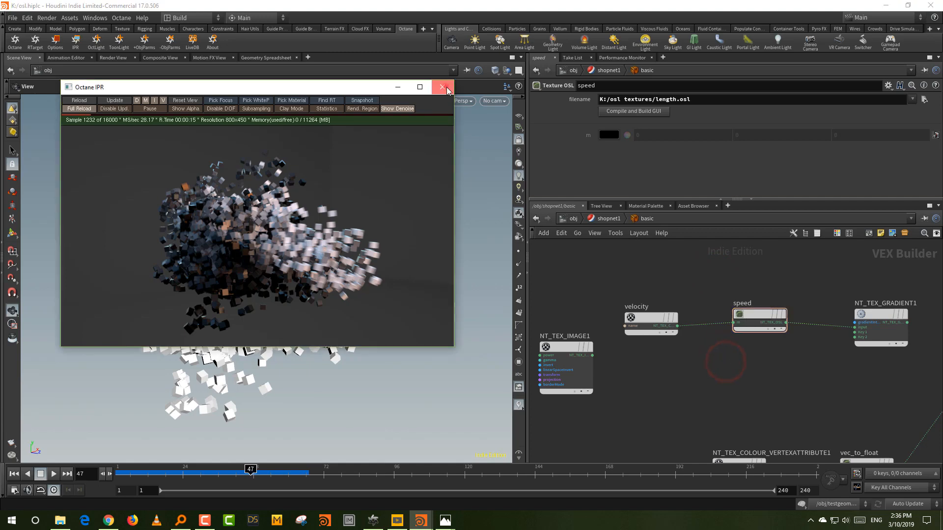
# Close the IPR, switch to OctaneRender Standalone and open the vector to float node's script in the OSL editor
pyautogui.click(444, 88)
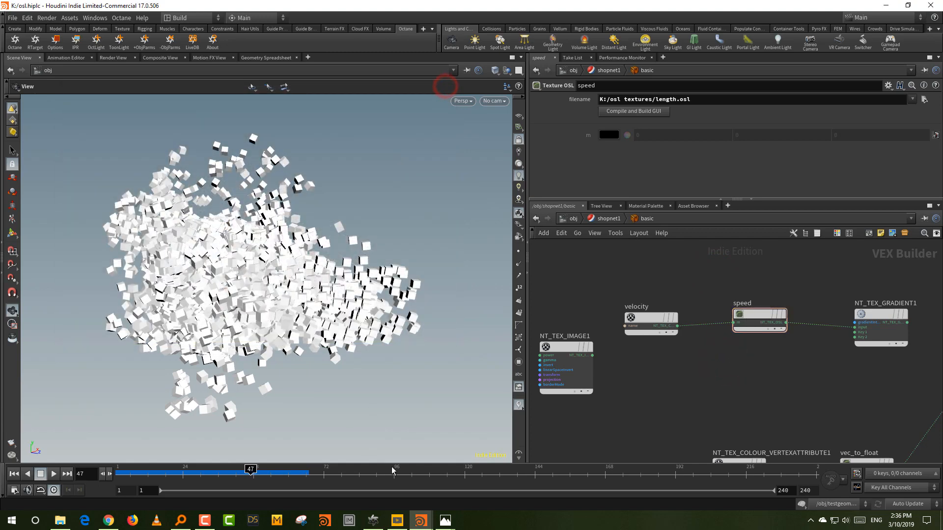
pyautogui.click(397, 519)
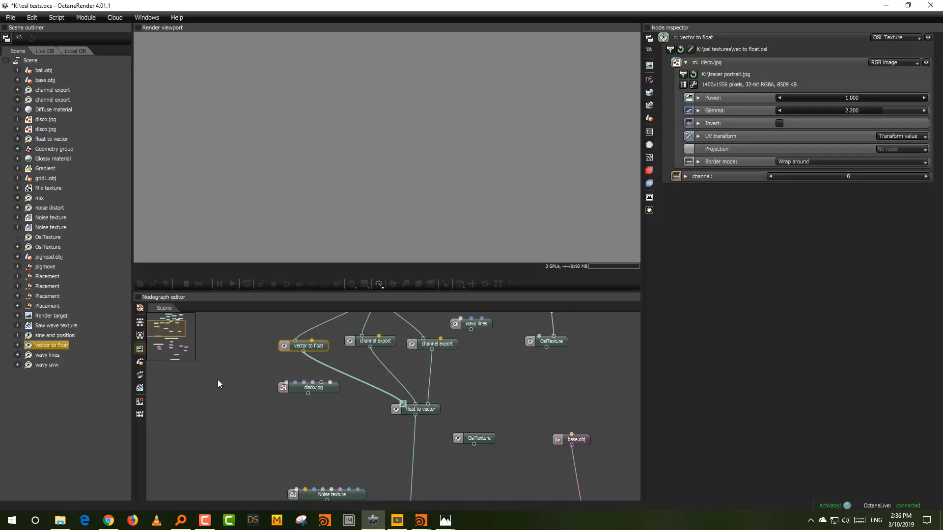
pyautogui.click(283, 347)
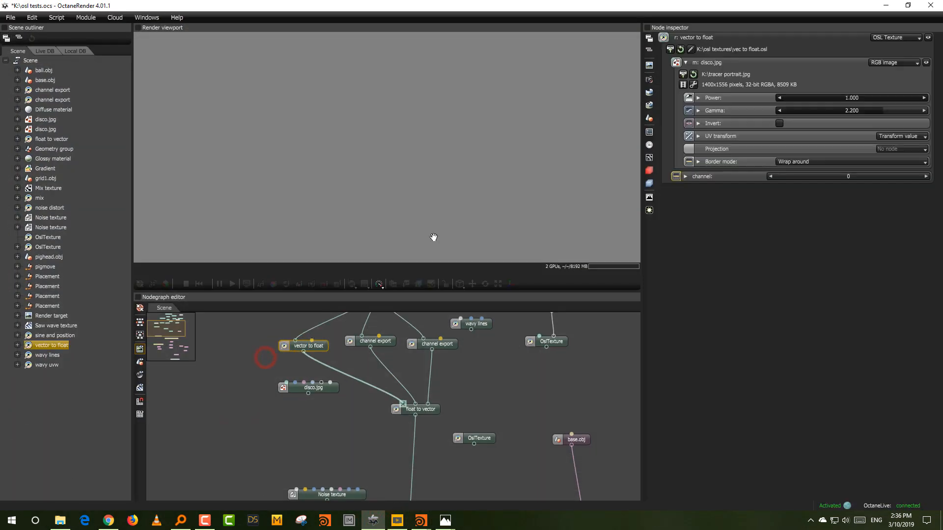
pyautogui.click(690, 49)
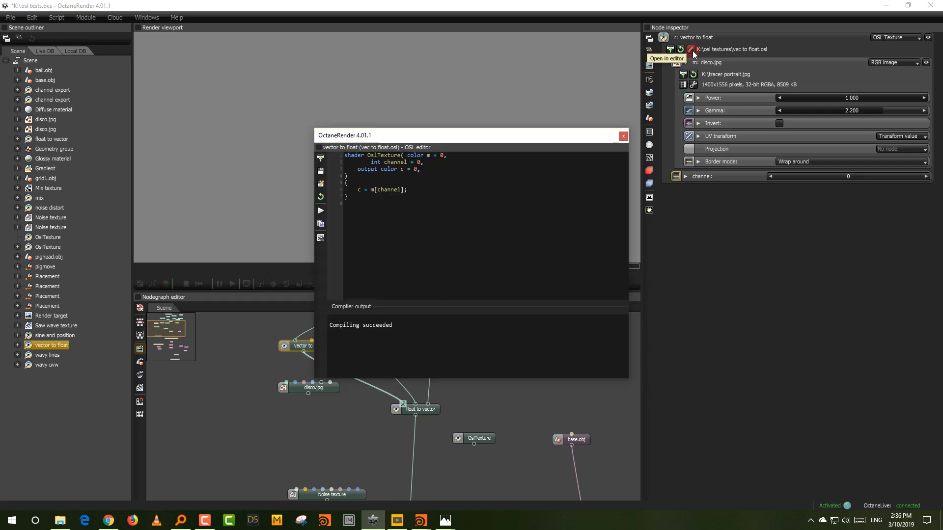
# Load length.osl into the OSL editor to examine its code, and exit OctaneRender without saving
pyautogui.click(322, 161)
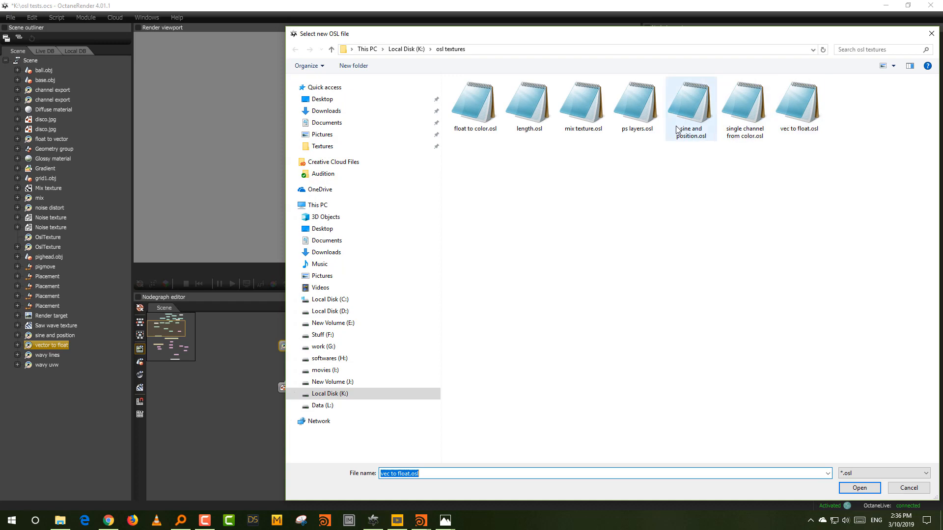
pyautogui.doubleClick(538, 123)
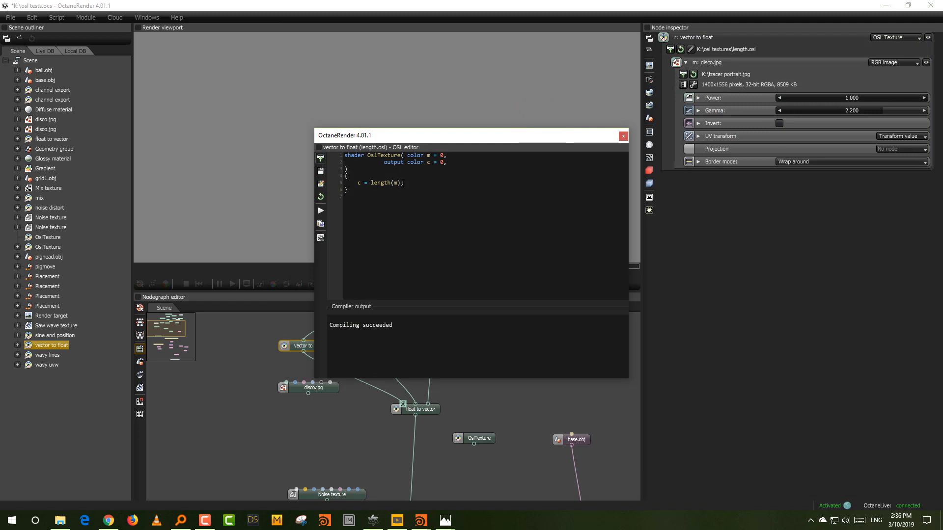
pyautogui.click(623, 136)
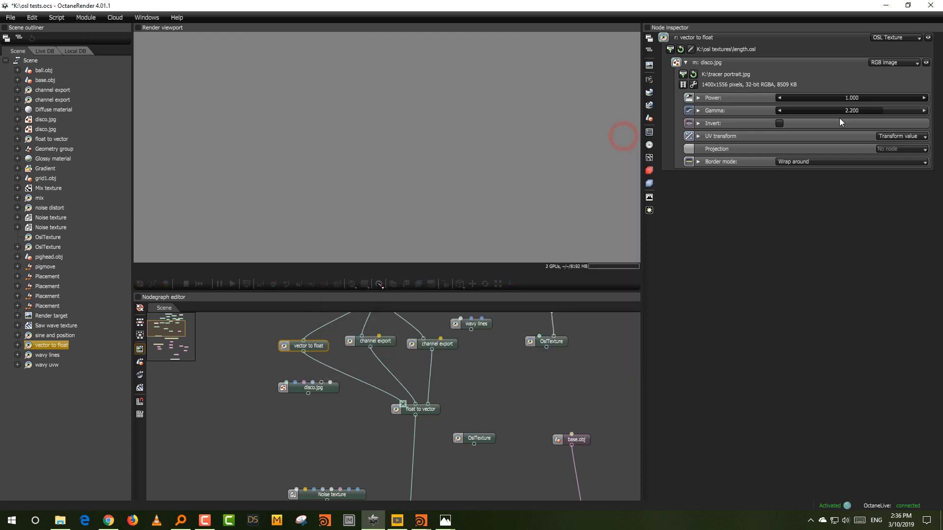
pyautogui.click(931, 5)
pyautogui.click(467, 283)
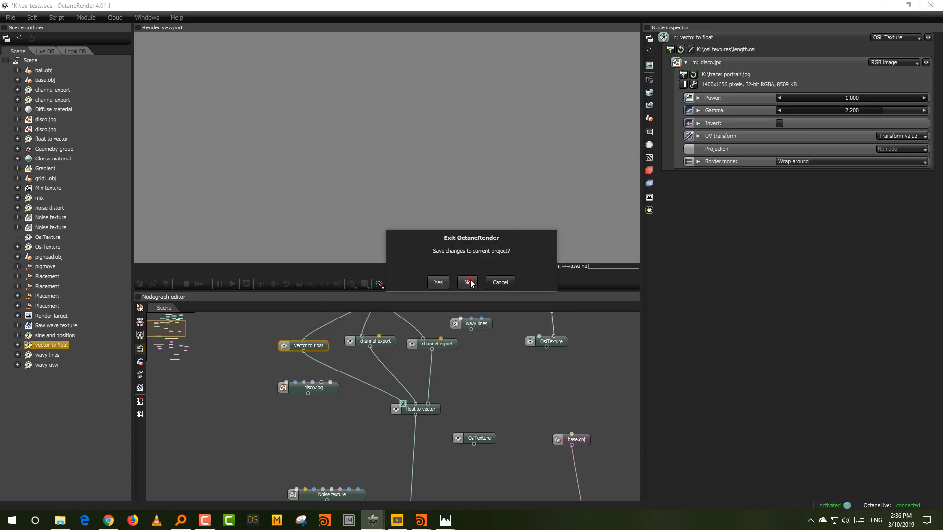
# Add a Texture OSL node below the speed node in the basic material network
pyautogui.press('Tab')
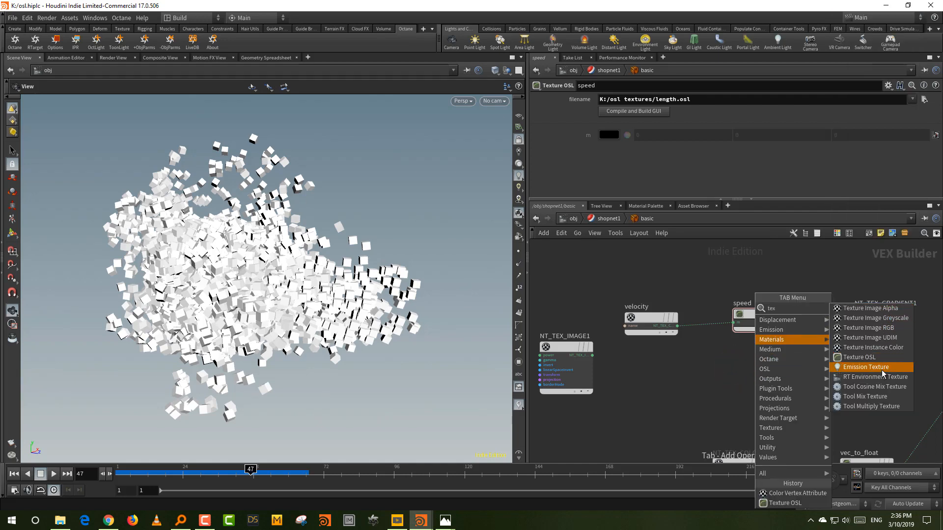
pyautogui.click(860, 357)
pyautogui.click(765, 379)
# Load K:/osl textures/length.osl into the new Texture OSL node and compile it to build its interface
pyautogui.click(912, 100)
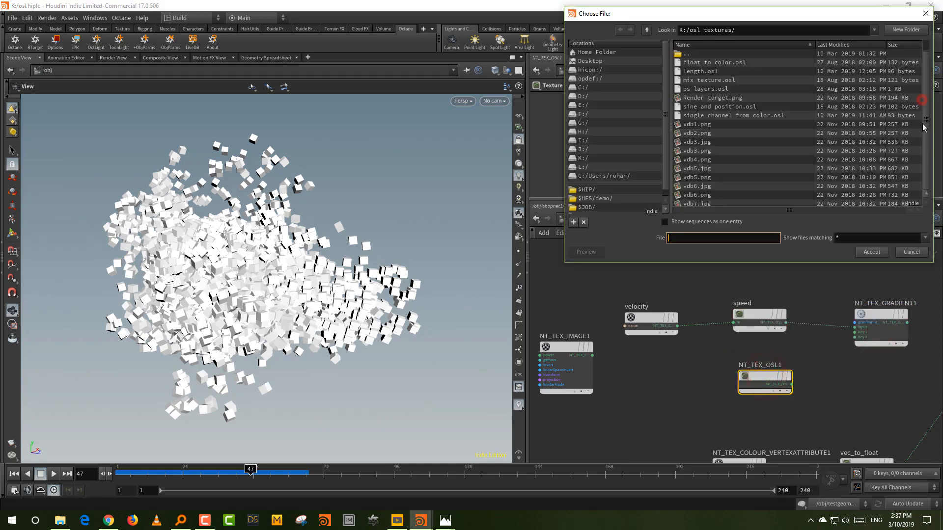
pyautogui.click(702, 72)
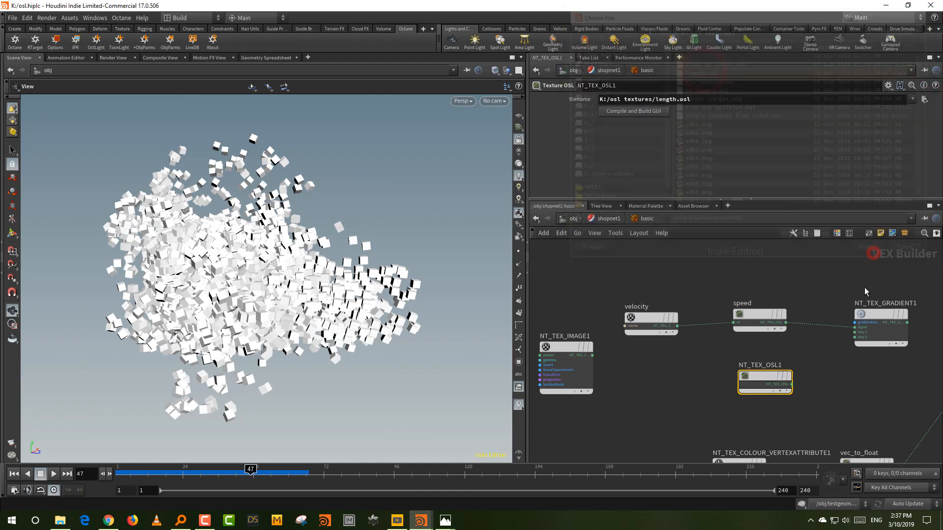
pyautogui.click(871, 252)
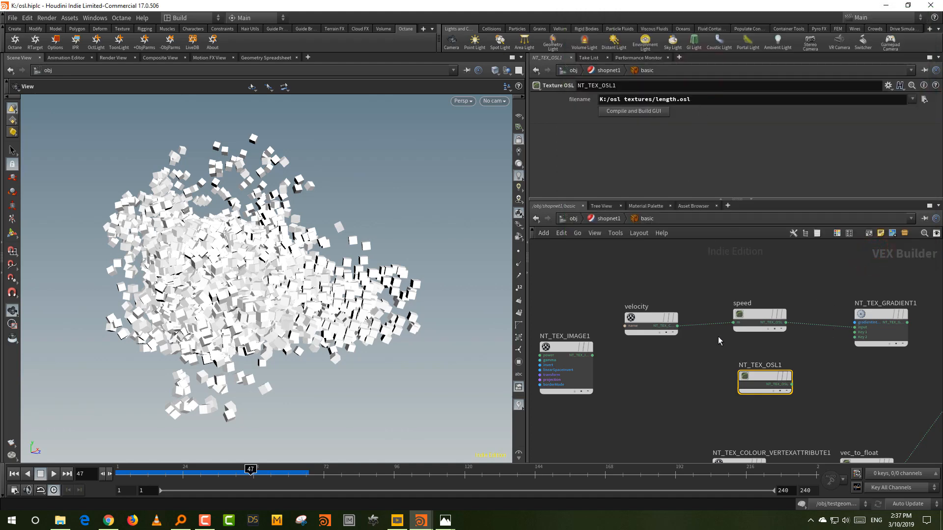
pyautogui.click(654, 112)
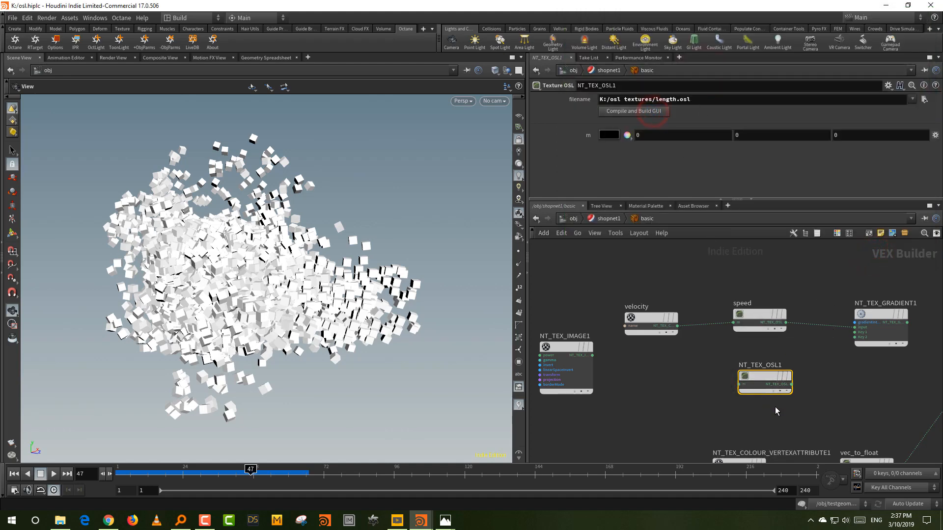
pyautogui.moveTo(818, 372); pyautogui.dragTo(809, 372, button='middle')
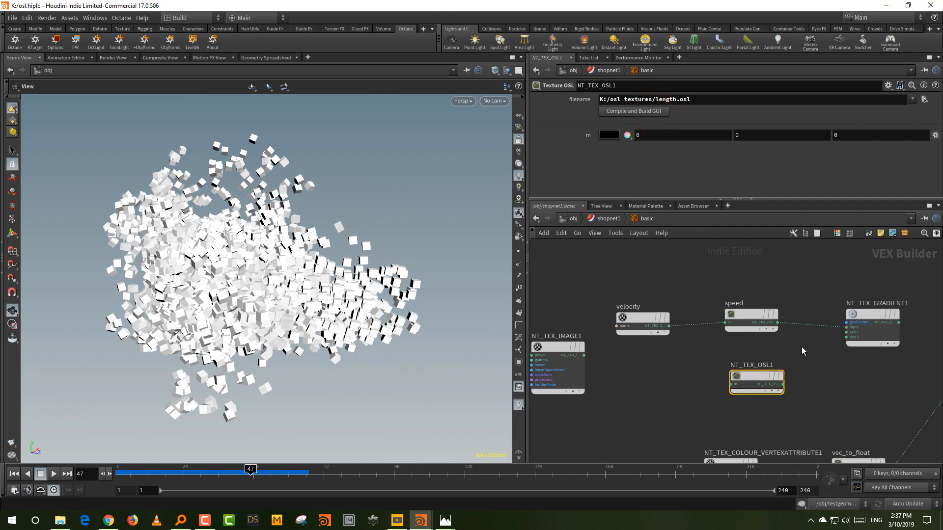
# Wire velocity into the new length OSL node and its output into the glossy material's diffuse, and start the IPR render
pyautogui.moveTo(669, 326); pyautogui.dragTo(732, 384)
pyautogui.moveTo(816, 386); pyautogui.dragTo(748, 354, button='middle')
pyautogui.moveTo(722, 354); pyautogui.dragTo(893, 349)
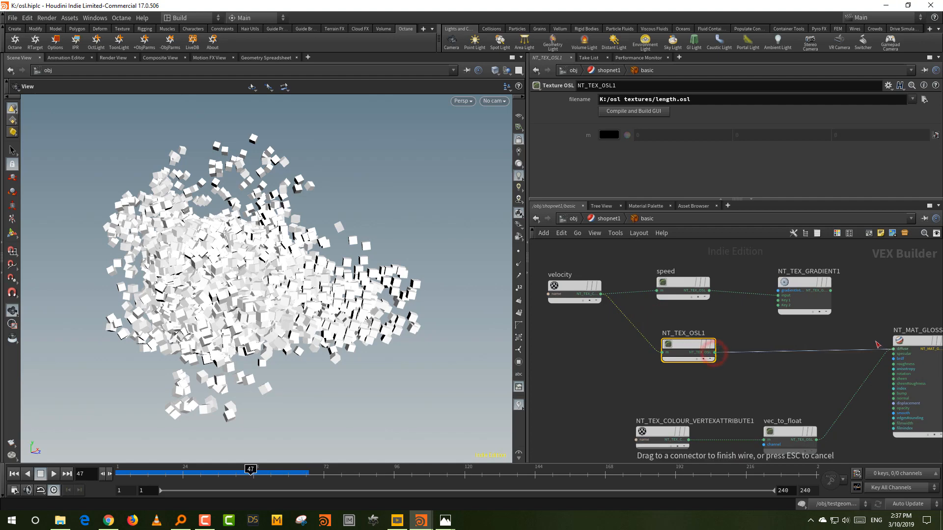
pyautogui.click(813, 376)
pyautogui.click(75, 49)
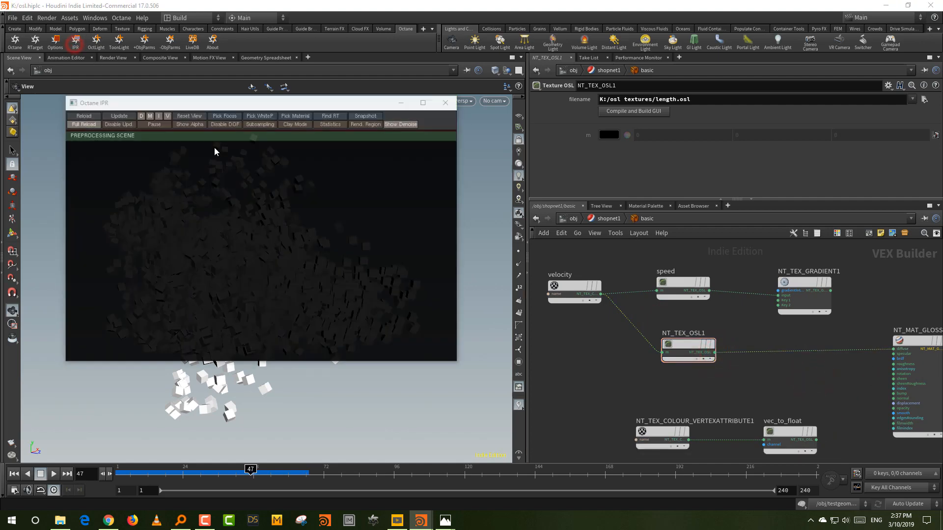
# Check the velocity length shading in the IPR at several frames between 30 and 65, ending on frame 57
pyautogui.moveTo(133, 479); pyautogui.dragTo(201, 470)
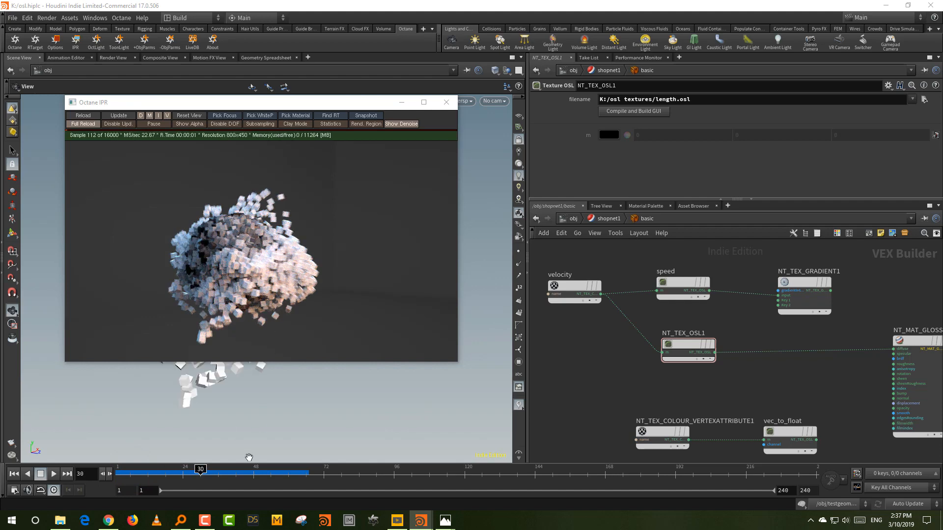
pyautogui.click(242, 475)
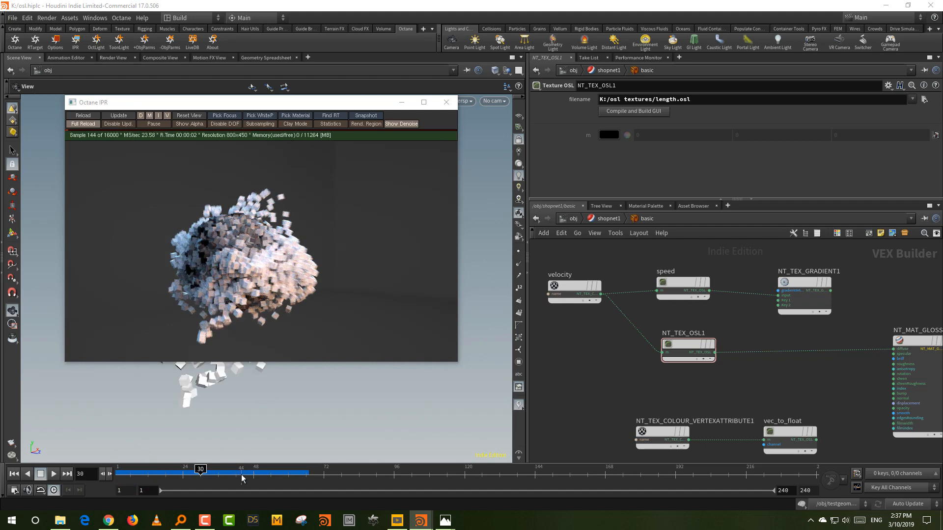
pyautogui.click(286, 472)
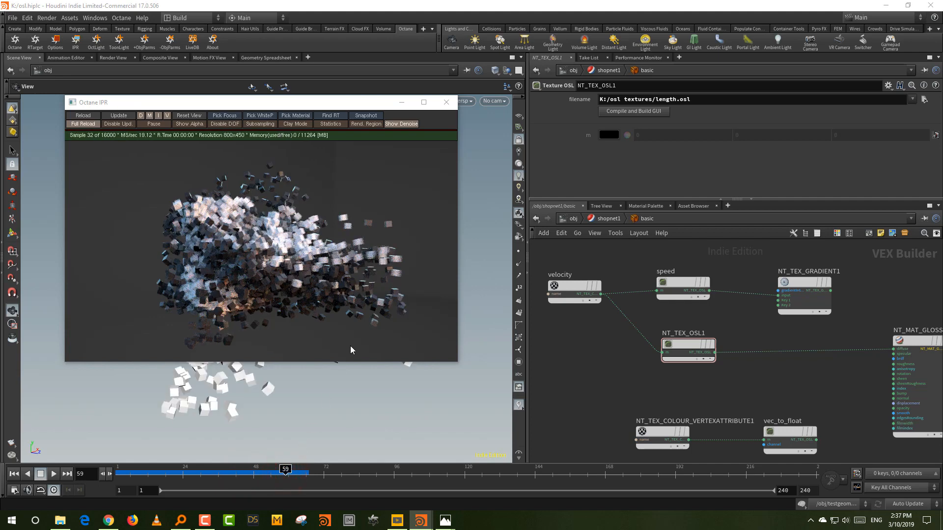
pyautogui.click(303, 474)
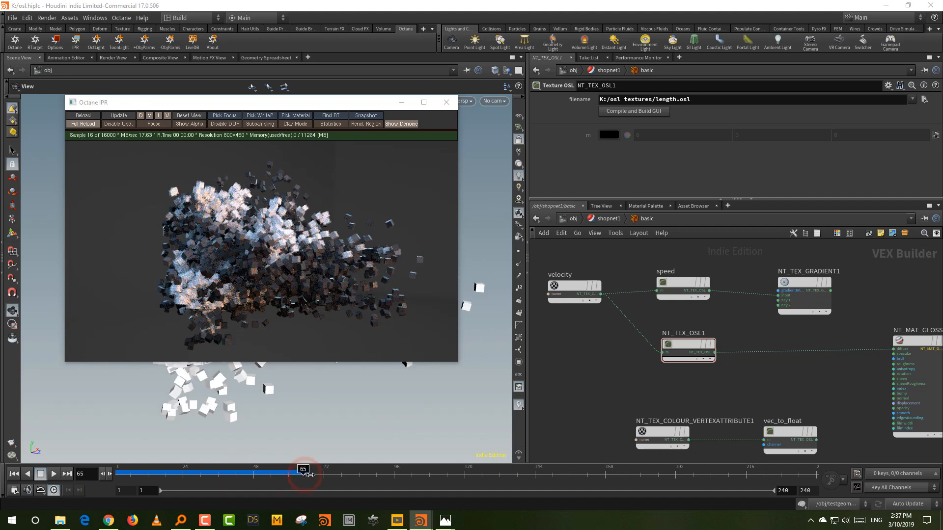
pyautogui.click(241, 474)
pyautogui.click(268, 475)
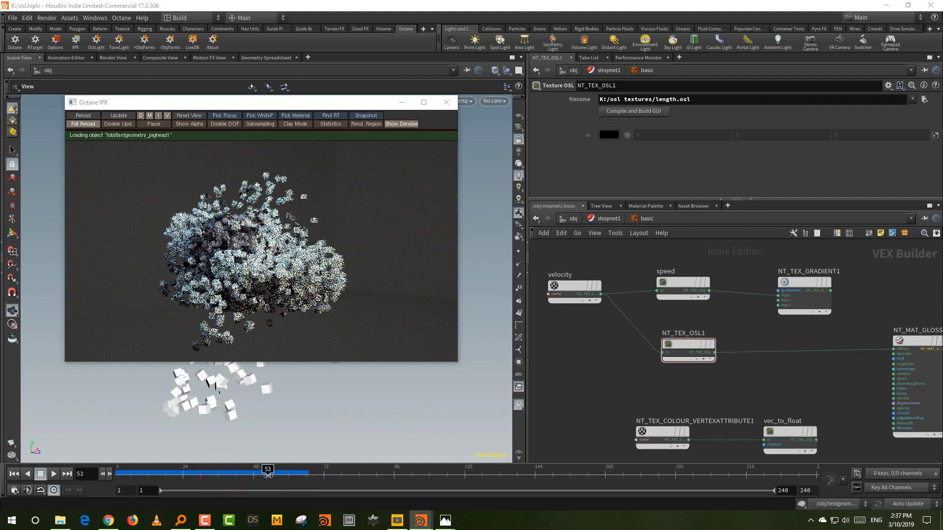
pyautogui.click(279, 475)
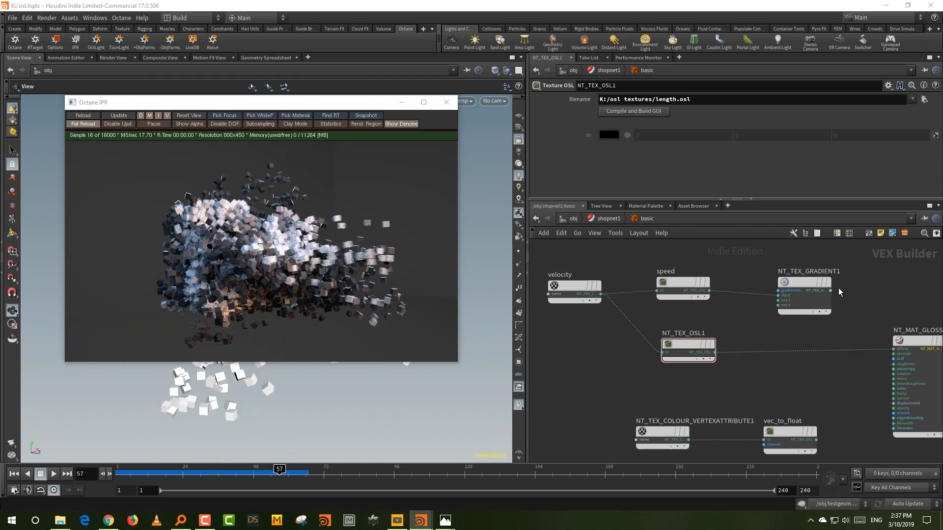
# Route the length OSL node through NT_TEX_GRADIENT1 into the glossy material's diffuse, and preview the colouring through to frame 58
pyautogui.moveTo(715, 356); pyautogui.dragTo(778, 295)
pyautogui.moveTo(835, 274); pyautogui.dragTo(809, 307, button='middle')
pyautogui.click(787, 309)
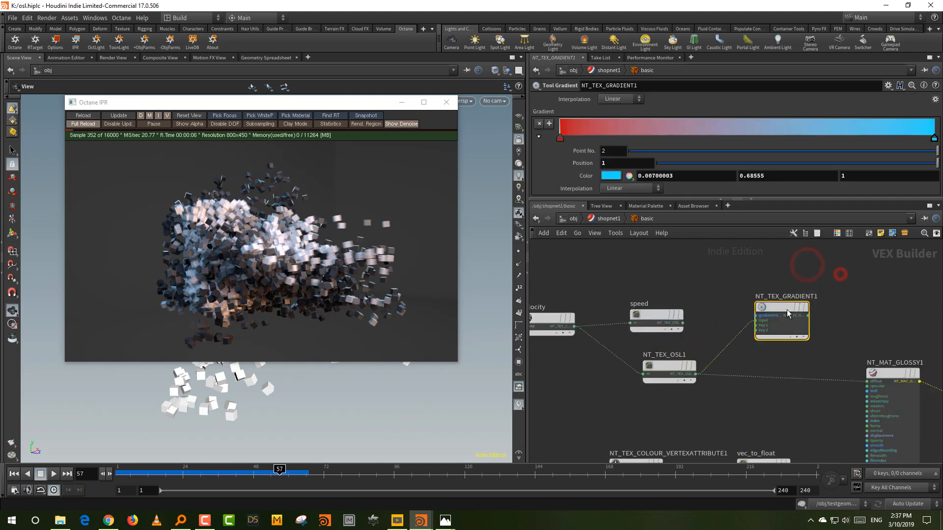
pyautogui.moveTo(808, 316); pyautogui.dragTo(868, 382)
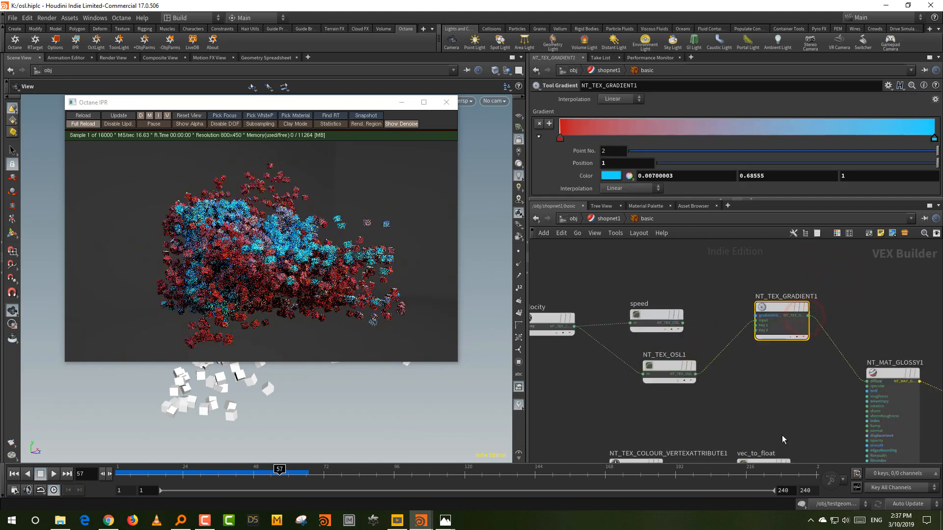
pyautogui.click(168, 472)
pyautogui.moveTo(168, 472); pyautogui.dragTo(282, 474)
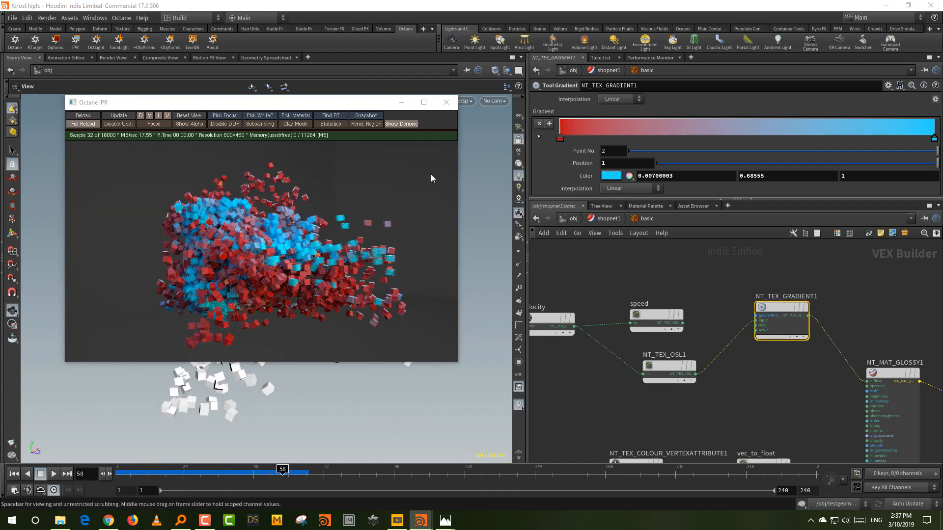
# Rearrange the network so the speed node sits above and the length OSL node lies between velocity and the gradient
pyautogui.moveTo(661, 318); pyautogui.dragTo(674, 264)
pyautogui.moveTo(574, 318); pyautogui.dragTo(646, 290, button='middle')
pyautogui.moveTo(627, 292); pyautogui.dragTo(756, 374)
pyautogui.moveTo(750, 334); pyautogui.dragTo(750, 290)
pyautogui.click(760, 350)
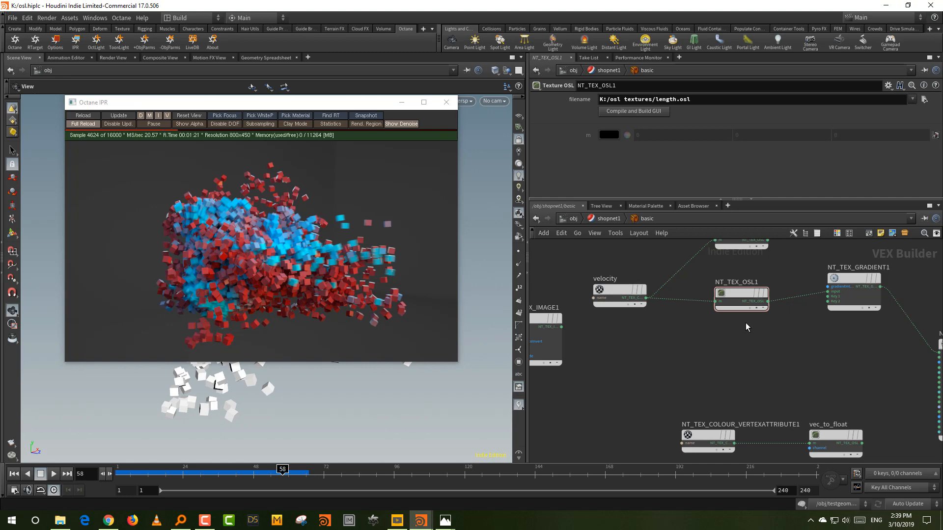
pyautogui.scroll(-3, 764, 379)
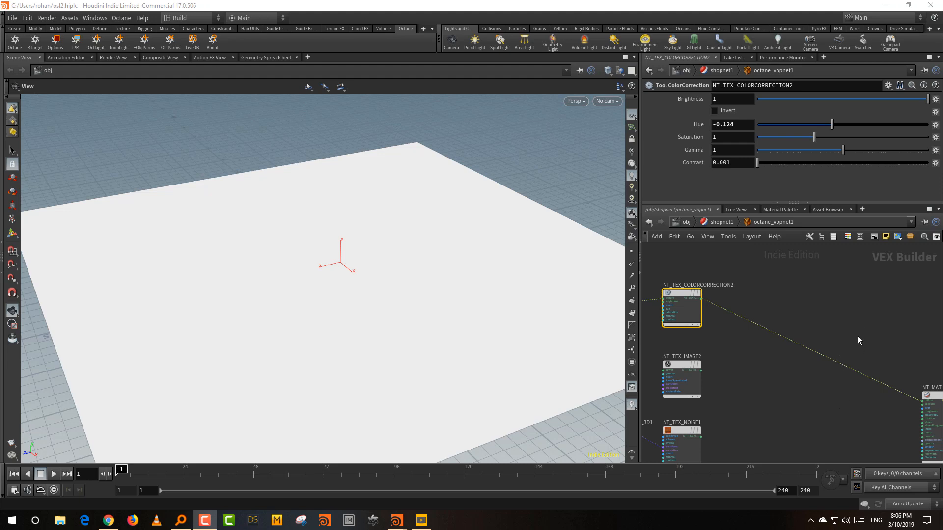
# Add a Texture OSL node between NT_TEX_IMAGE2 and the glossy material in octane_vopnet1
pyautogui.scroll(-3, 814, 417)
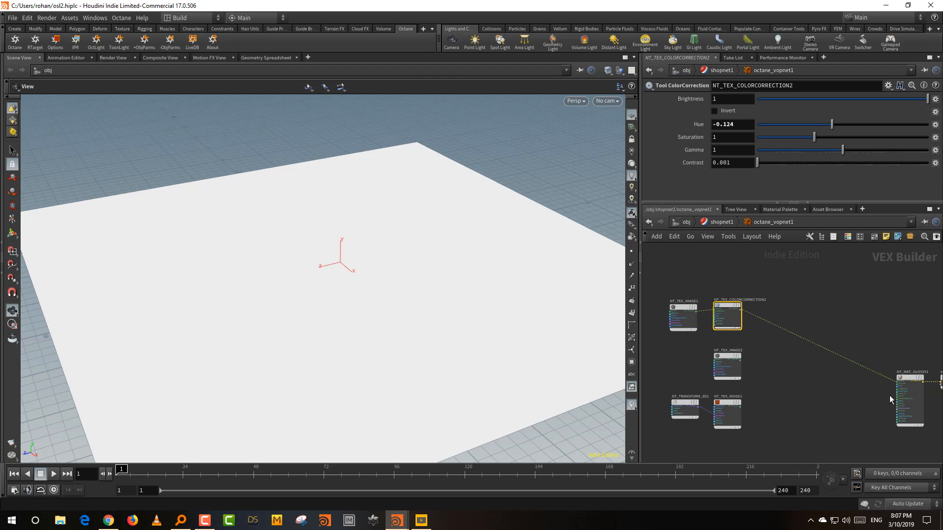
pyautogui.scroll(3, 762, 397)
pyautogui.press('Tab')
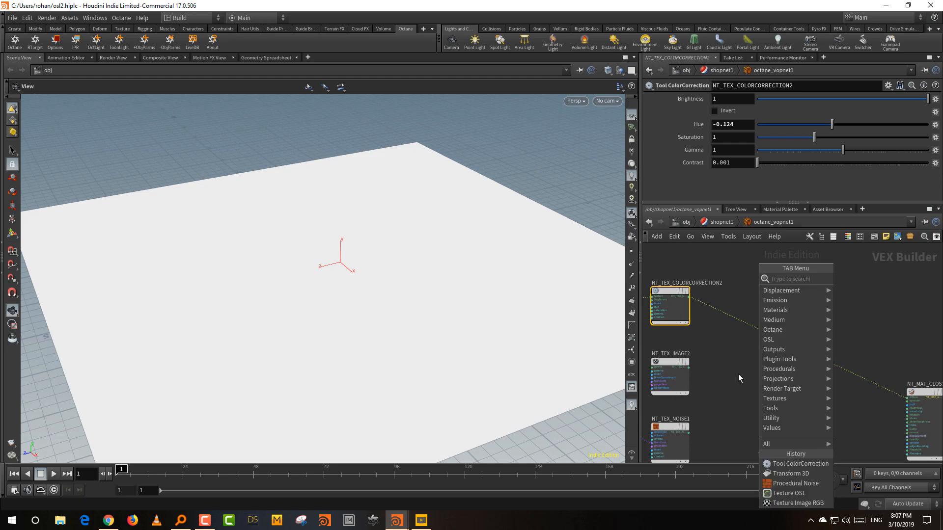
pyautogui.click(809, 494)
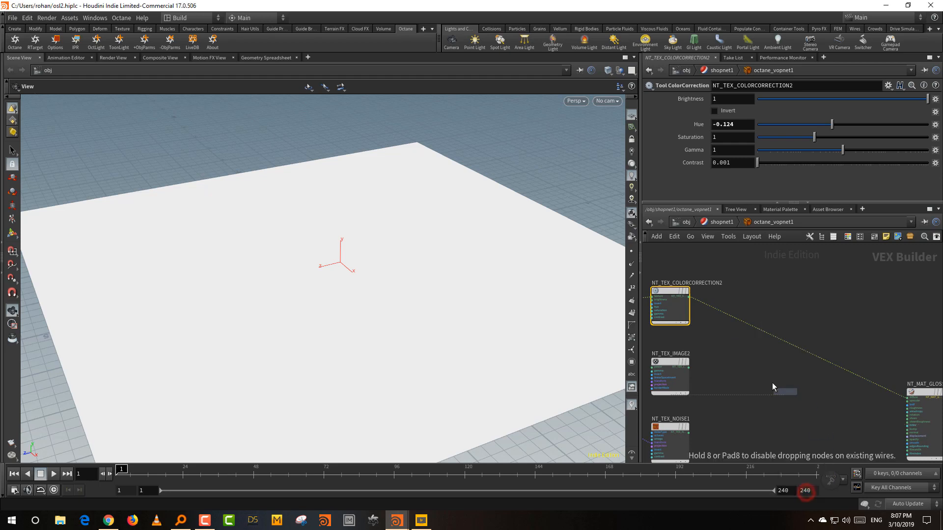
pyautogui.click(766, 385)
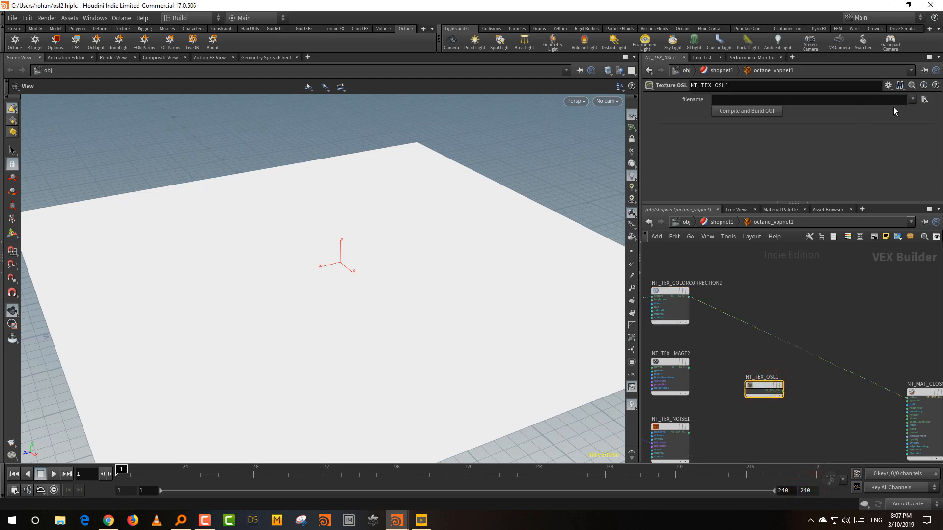
# Load K:/osl textures/ps layers.osl into the new OSL node, compile it to build its interface, and enlarge the parameter area
pyautogui.click(924, 99)
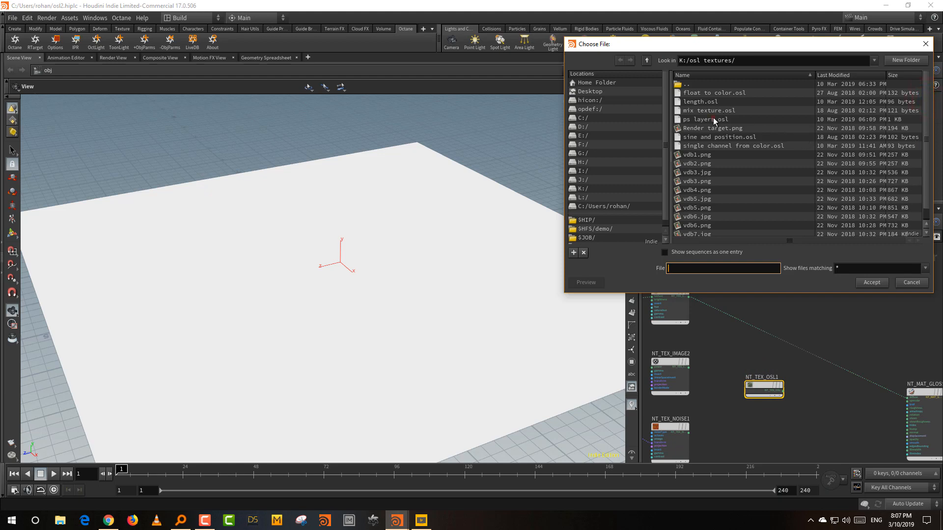
pyautogui.click(714, 120)
pyautogui.click(871, 283)
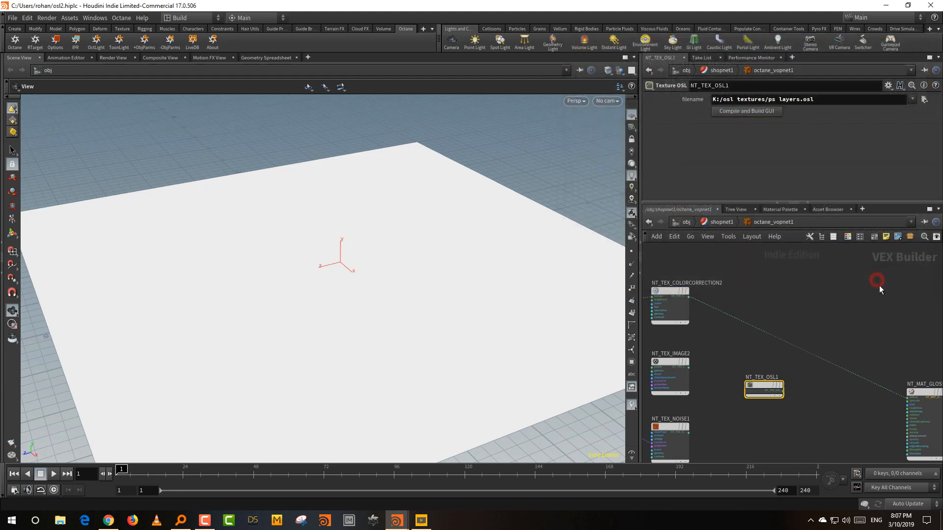
pyautogui.click(762, 112)
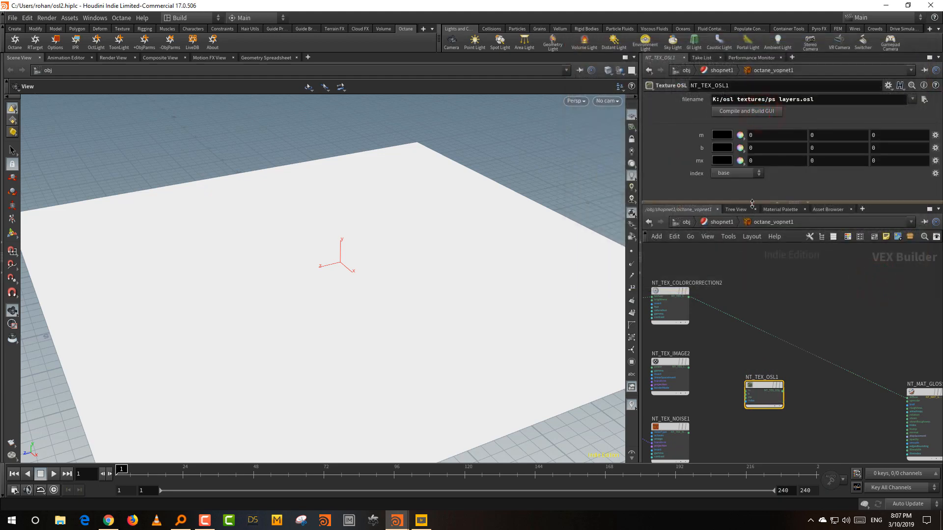
pyautogui.moveTo(750, 203); pyautogui.dragTo(752, 225)
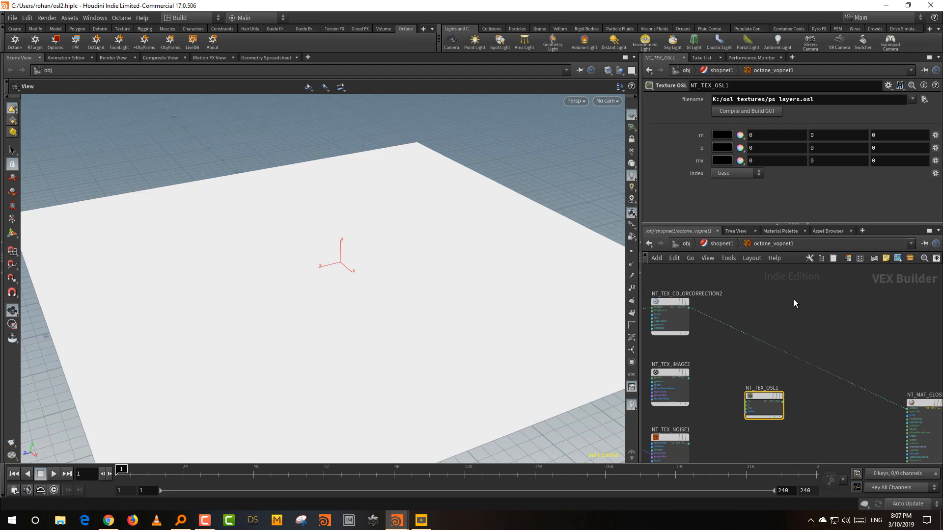
# Review the blend modes offered by the OSL node's index parameter
pyautogui.moveTo(830, 355); pyautogui.dragTo(812, 343, button='middle')
pyautogui.click(739, 176)
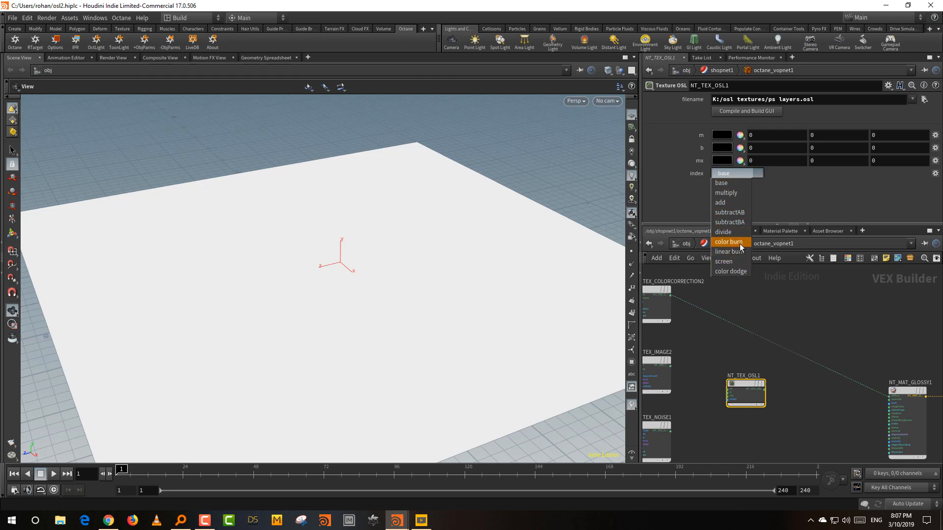
pyautogui.click(801, 299)
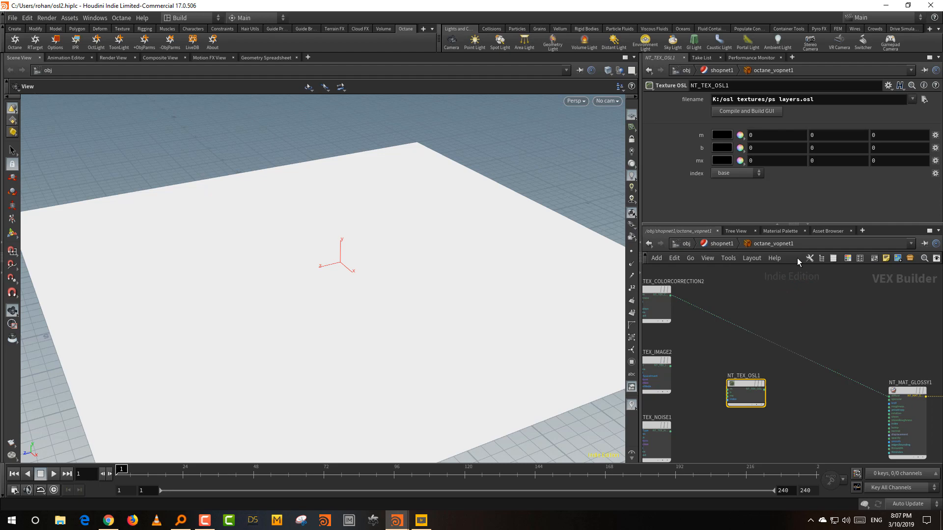
pyautogui.moveTo(749, 382); pyautogui.dragTo(756, 376)
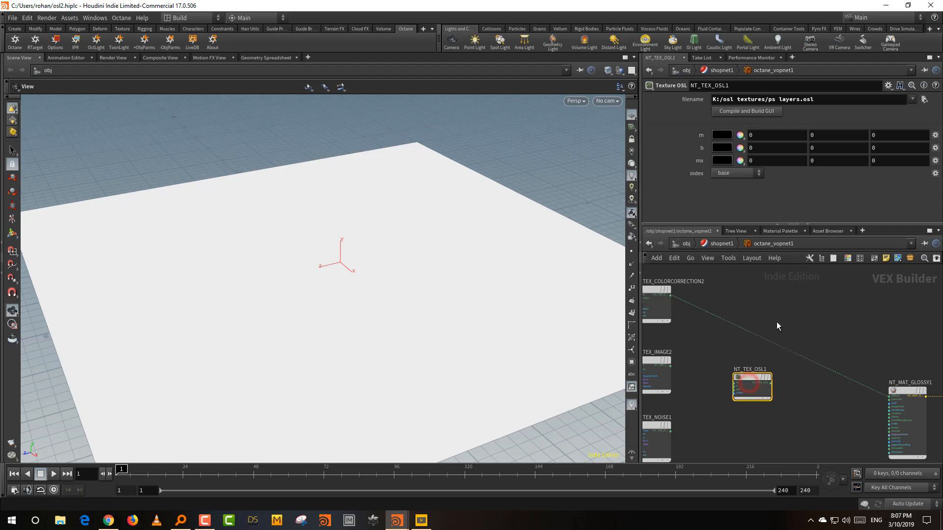
# Start the IPR, wire NT_TEX_IMAGE2 into the glossy material's diffuse to preview it, and move the OSL node higher
pyautogui.click(75, 42)
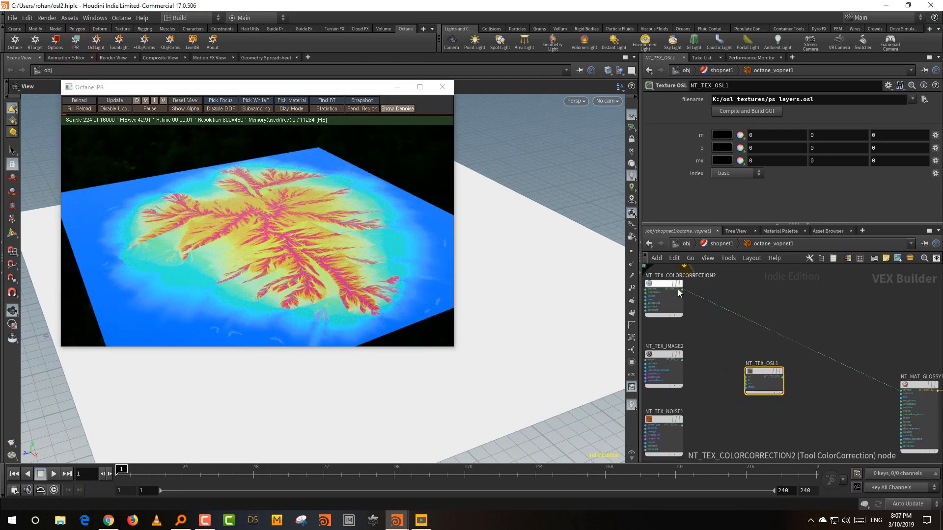
pyautogui.moveTo(683, 360); pyautogui.dragTo(901, 390)
pyautogui.moveTo(766, 375); pyautogui.dragTo(775, 336)
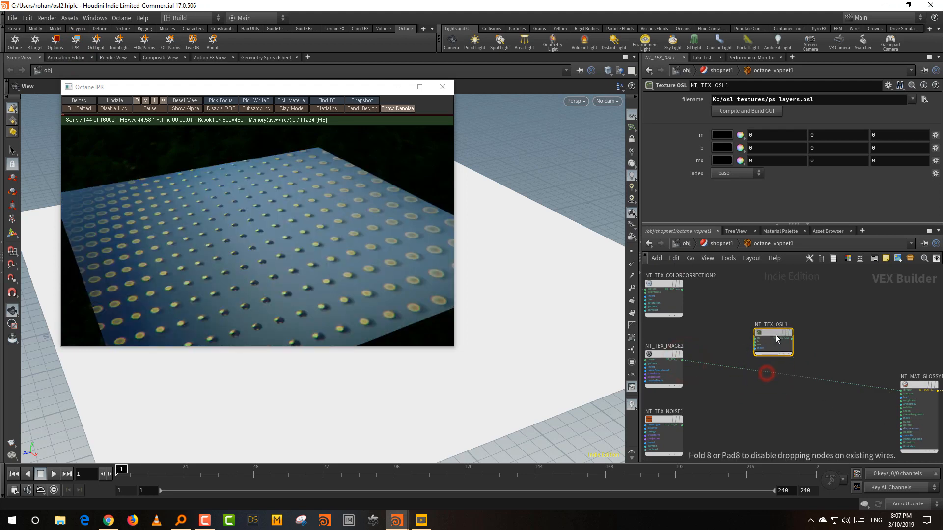
# Connect NT_TEX_COLORCORRECTION2 to the OSL node's m input, NT_TEX_IMAGE2 to b, and the node's output to the glossy diffuse
pyautogui.click(682, 290)
pyautogui.click(756, 337)
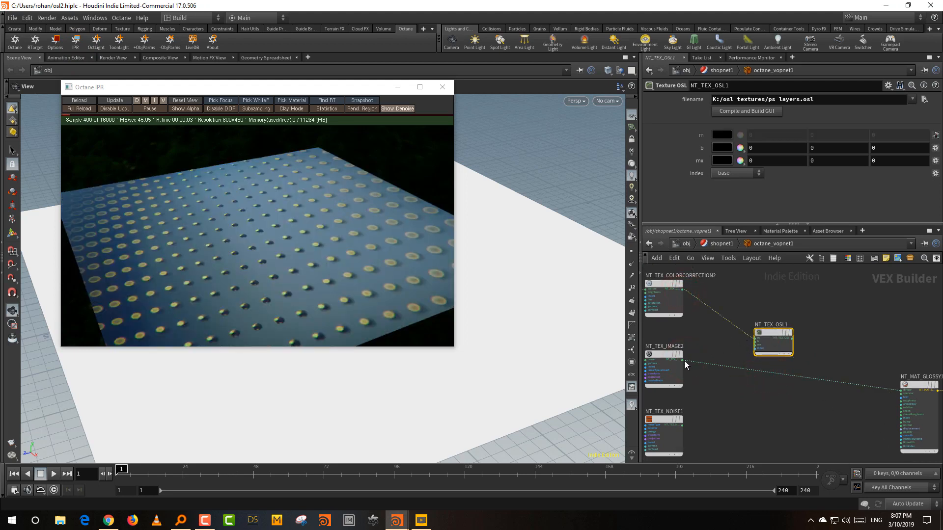
pyautogui.moveTo(683, 361); pyautogui.dragTo(756, 341)
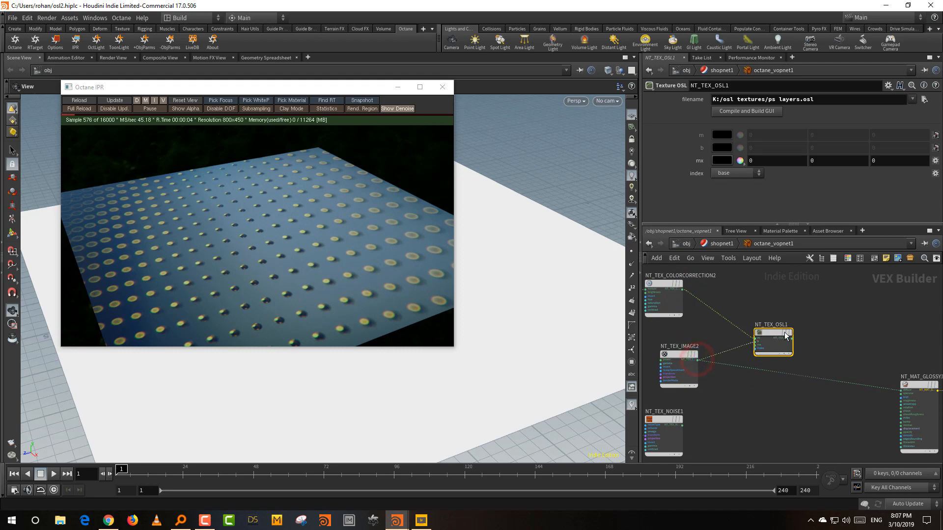
pyautogui.moveTo(821, 347); pyautogui.dragTo(774, 339, button='middle')
pyautogui.scroll(2, 774, 339)
pyautogui.moveTo(743, 324); pyautogui.dragTo(867, 379)
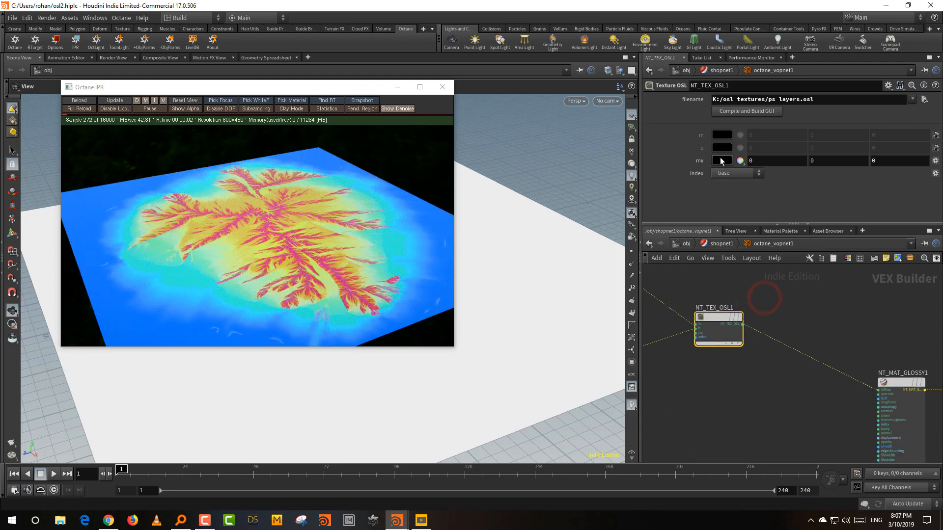
# Set the OSL node's mx colour to white (1, 1, 1)
pyautogui.click(722, 160)
pyautogui.moveTo(740, 224); pyautogui.dragTo(893, 222)
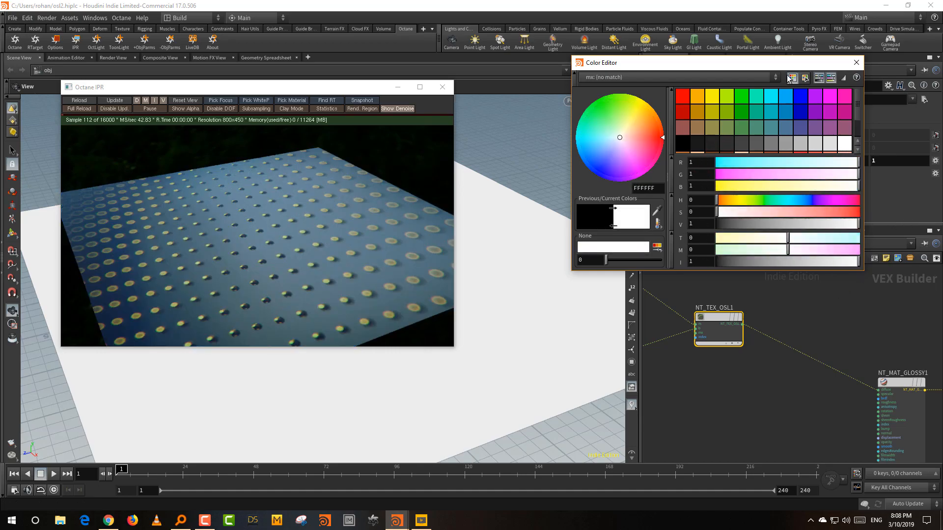
pyautogui.moveTo(777, 65); pyautogui.dragTo(762, 78)
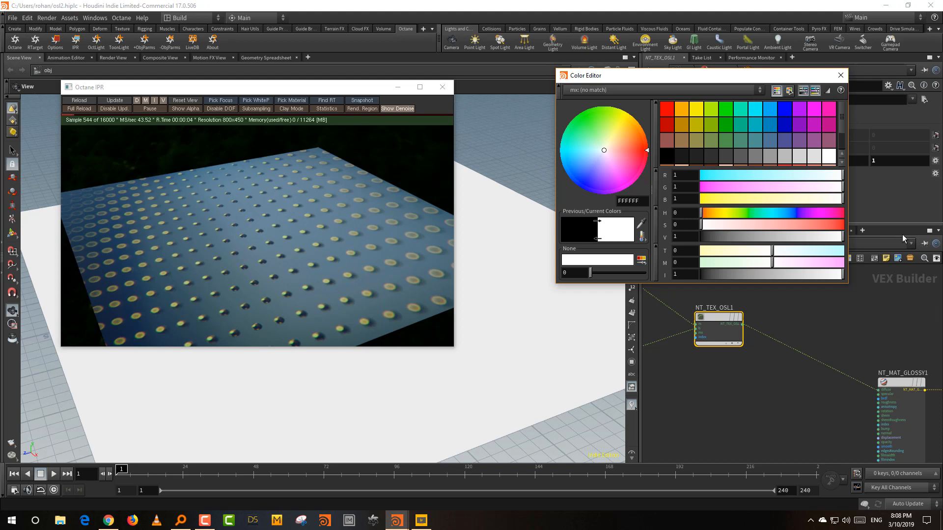
pyautogui.click(841, 76)
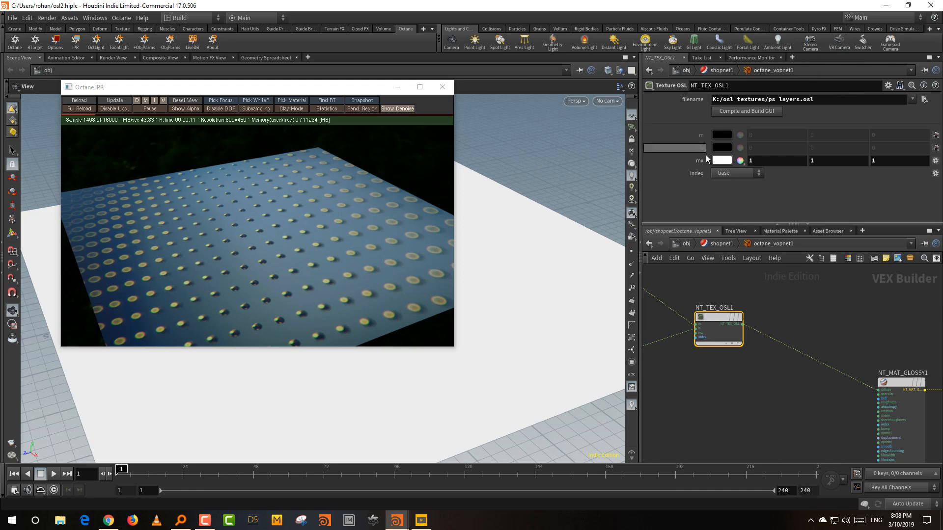
# Preview the multiply, add, subtractAB and subtractBA blend modes with the OSL node's index parameter
pyautogui.click(736, 175)
pyautogui.click(738, 193)
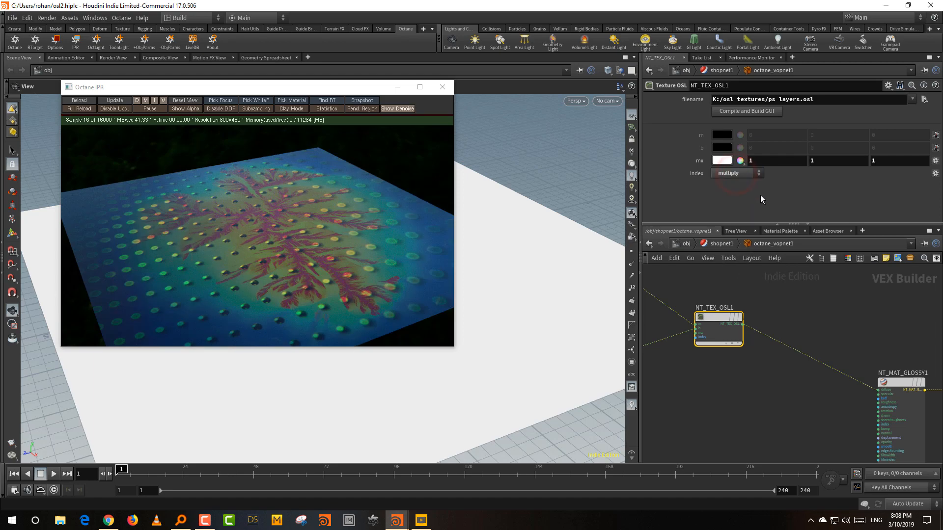
pyautogui.click(742, 174)
pyautogui.click(738, 203)
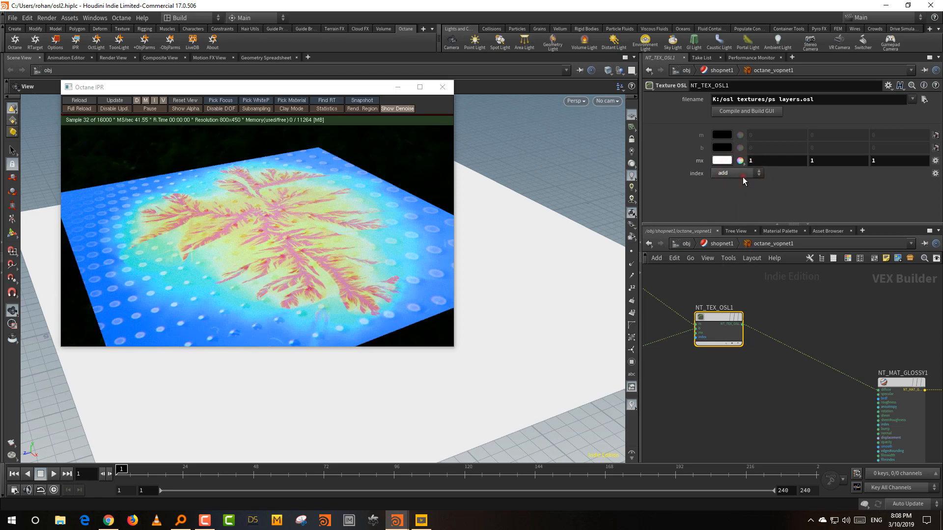
pyautogui.click(742, 175)
pyautogui.click(744, 212)
pyautogui.click(742, 174)
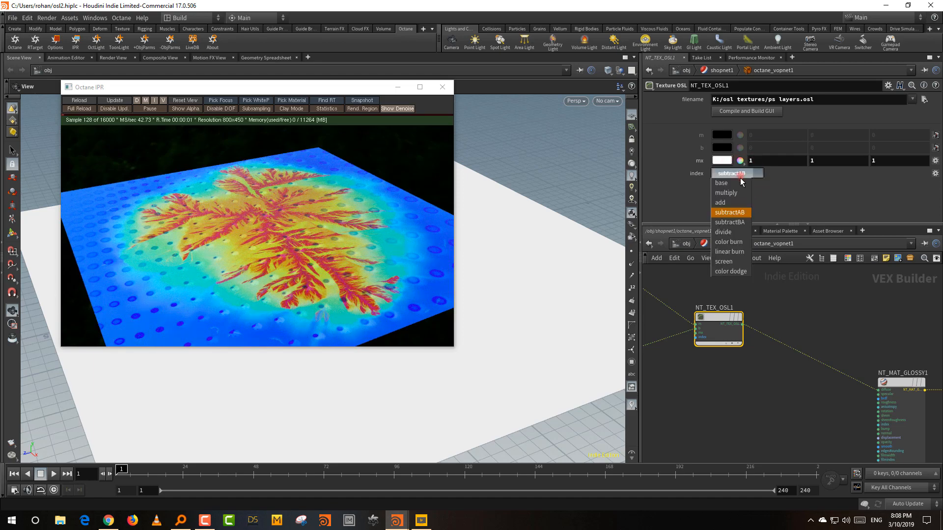
pyautogui.click(748, 218)
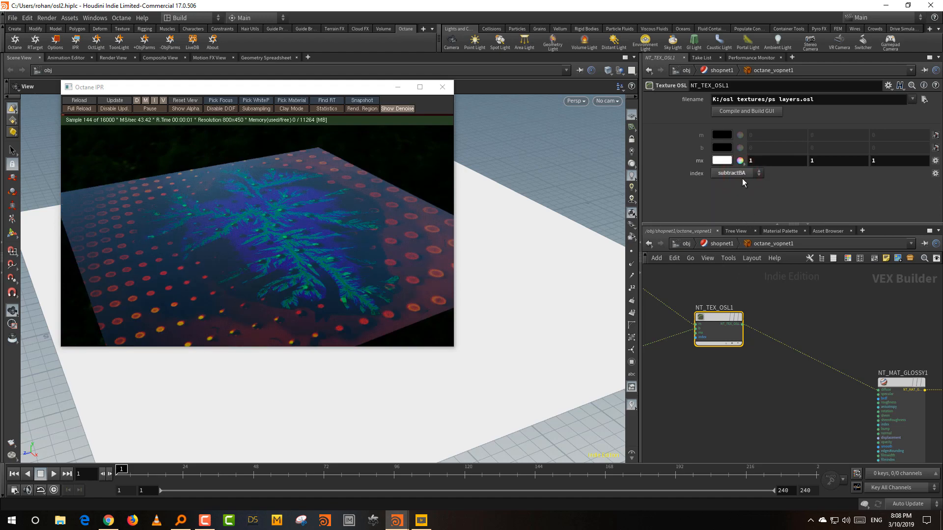
# Preview the divide, color burn and linear burn blend modes on the OSL node
pyautogui.click(741, 175)
pyautogui.click(739, 234)
pyautogui.click(744, 175)
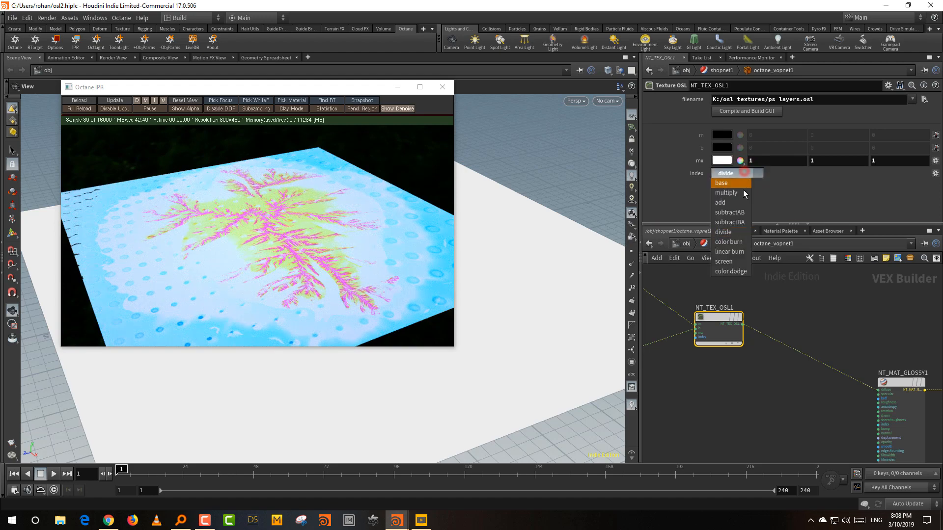
pyautogui.click(740, 242)
pyautogui.click(743, 174)
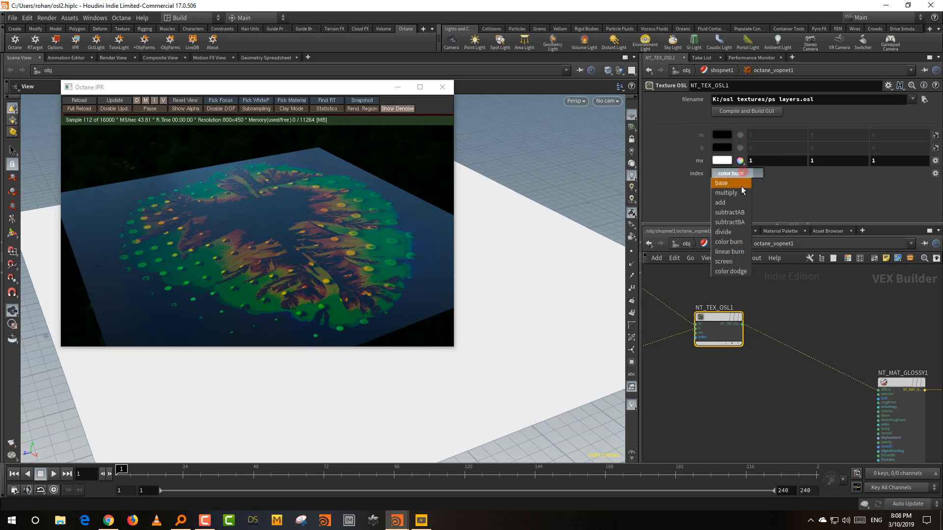
pyautogui.click(741, 251)
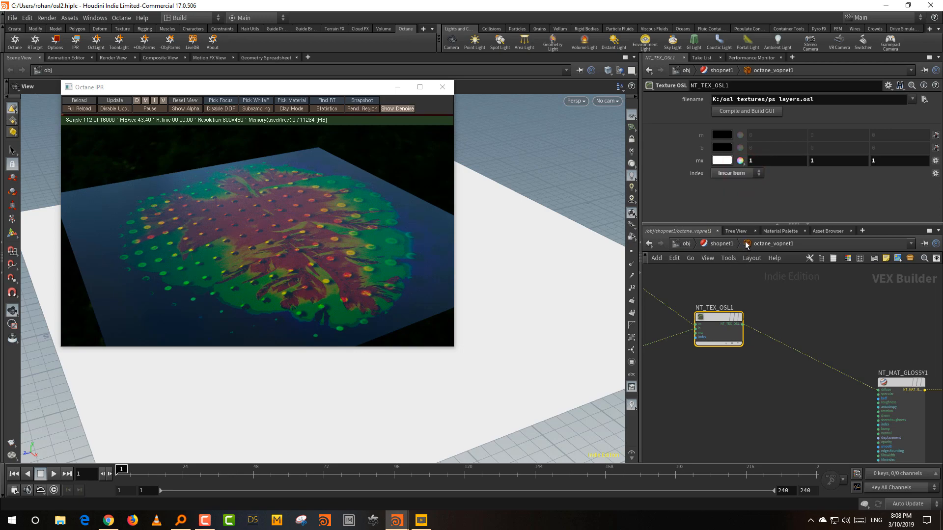
# Preview the screen and color dodge blend modes on the OSL node
pyautogui.click(738, 175)
pyautogui.click(737, 261)
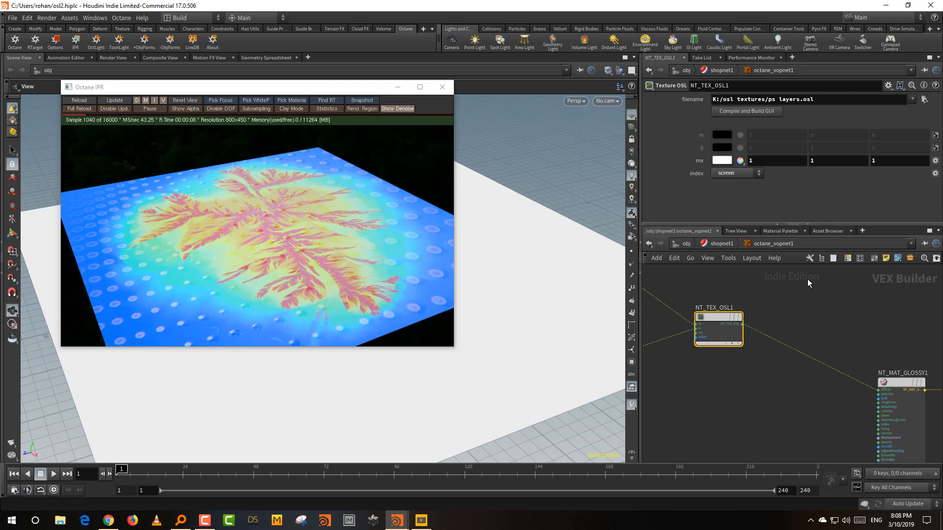
pyautogui.click(738, 173)
pyautogui.click(735, 273)
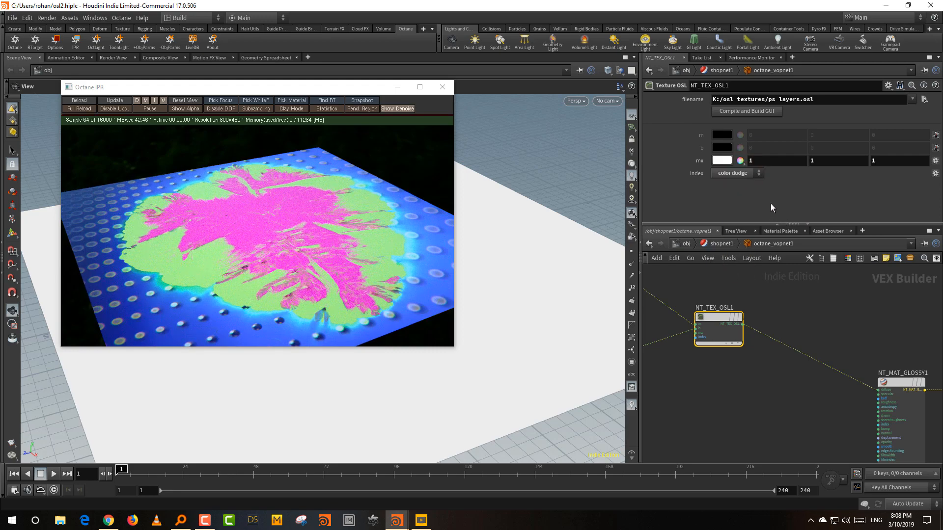
# Try subtractBA again, set the OSL node's index to add, and enlarge the network pane slightly
pyautogui.click(739, 173)
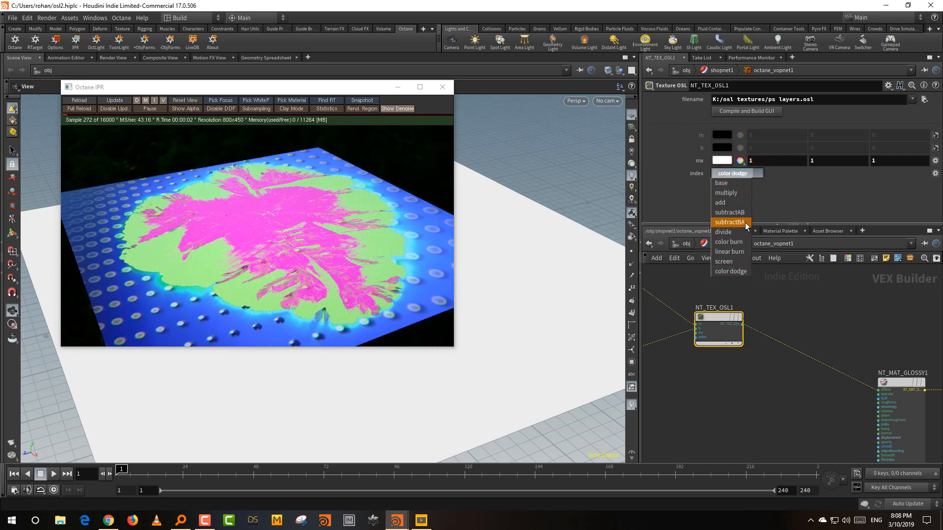
pyautogui.click(745, 223)
pyautogui.click(744, 174)
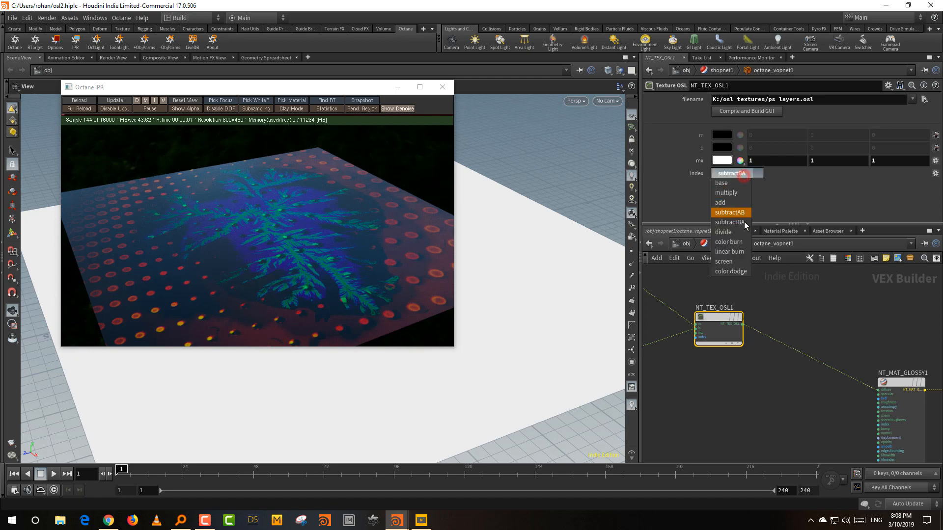
pyautogui.click(744, 201)
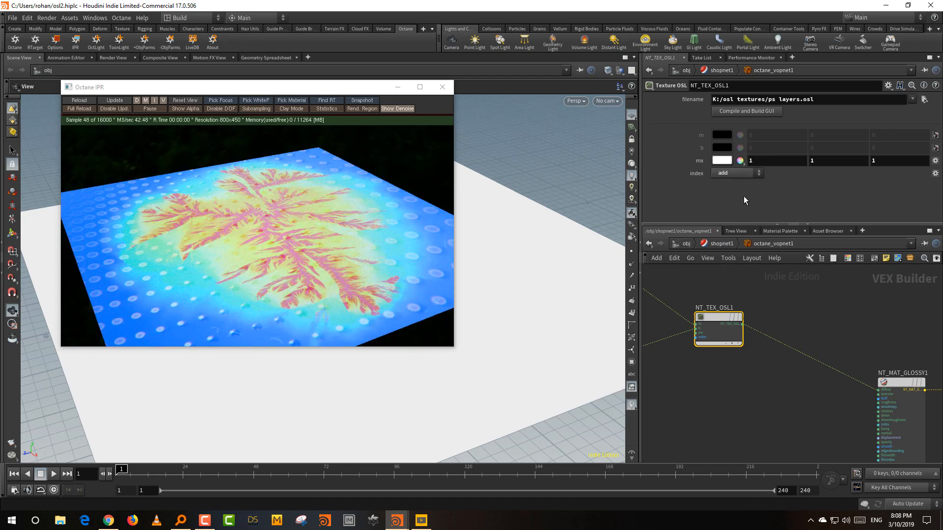
pyautogui.moveTo(848, 225); pyautogui.dragTo(848, 215)
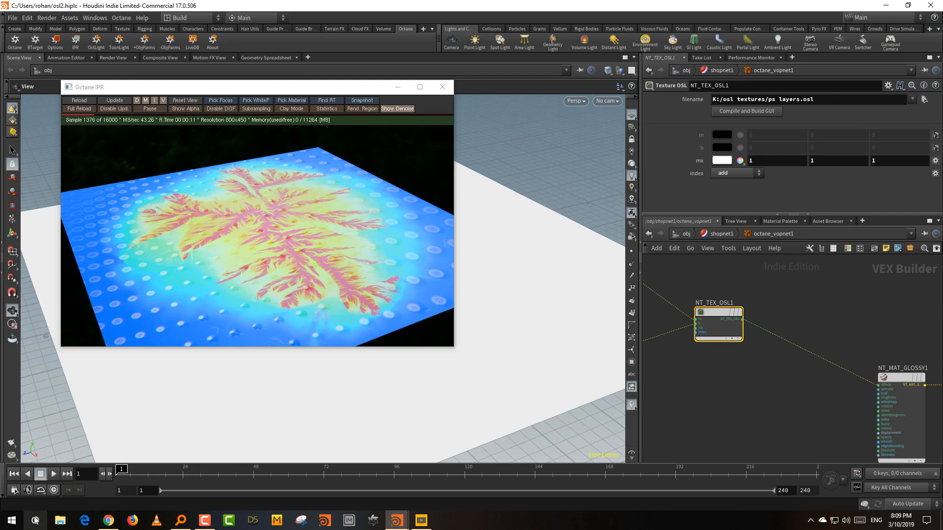
# Open ps layers.osl from File Explorer in Notepad and skim through the shader code
pyautogui.click(60, 521)
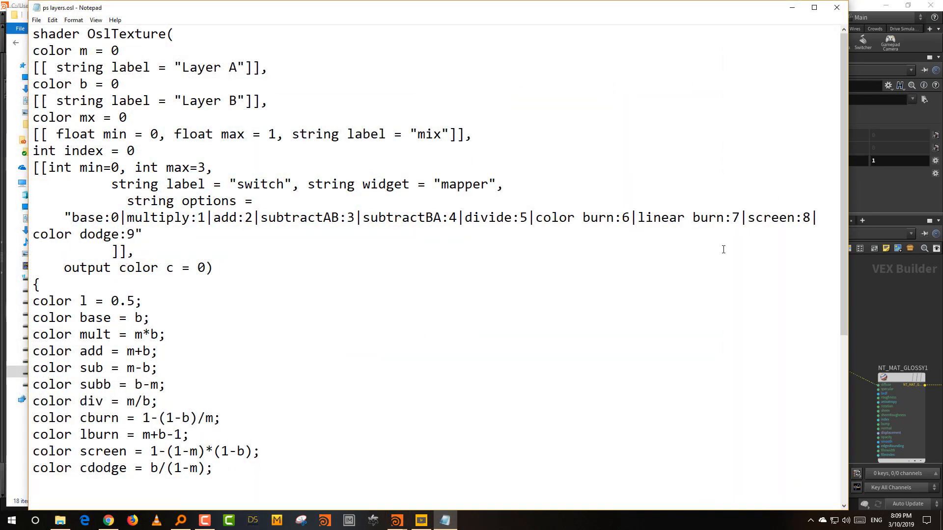
pyautogui.scroll(-4, 448, 362)
pyautogui.scroll(4, 449, 362)
pyautogui.click(4, 284)
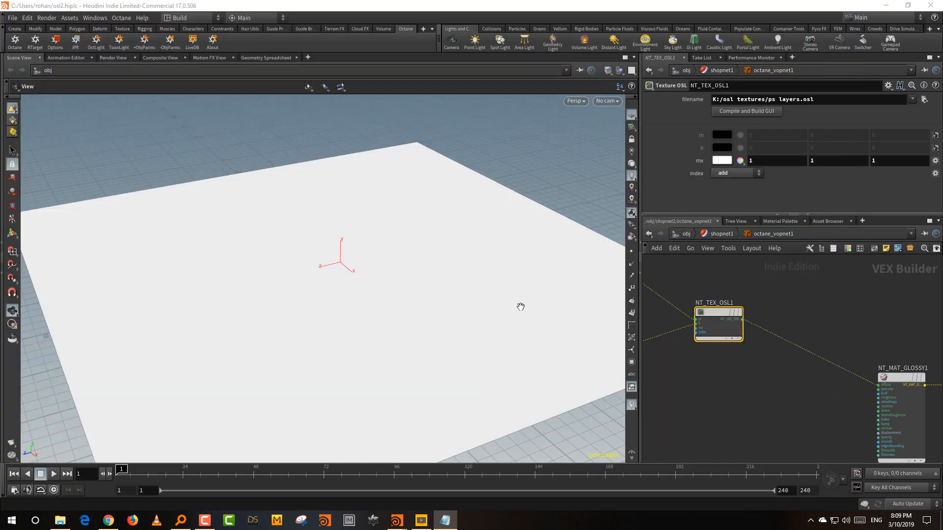
pyautogui.hotkey('alt', 'Tab')
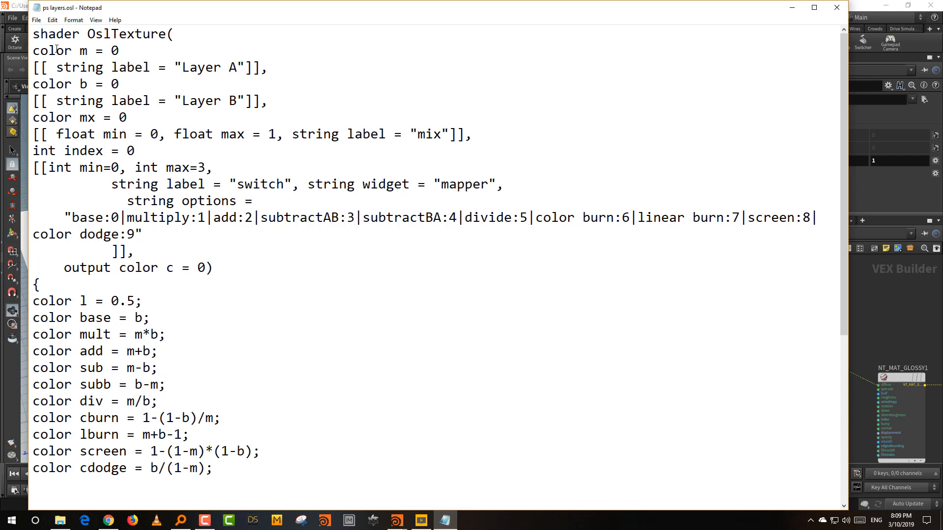
# Examine the shader's Layer A and Layer B colour inputs and the blend-mode options string of the index switch
pyautogui.moveTo(34, 51); pyautogui.dragTo(119, 84)
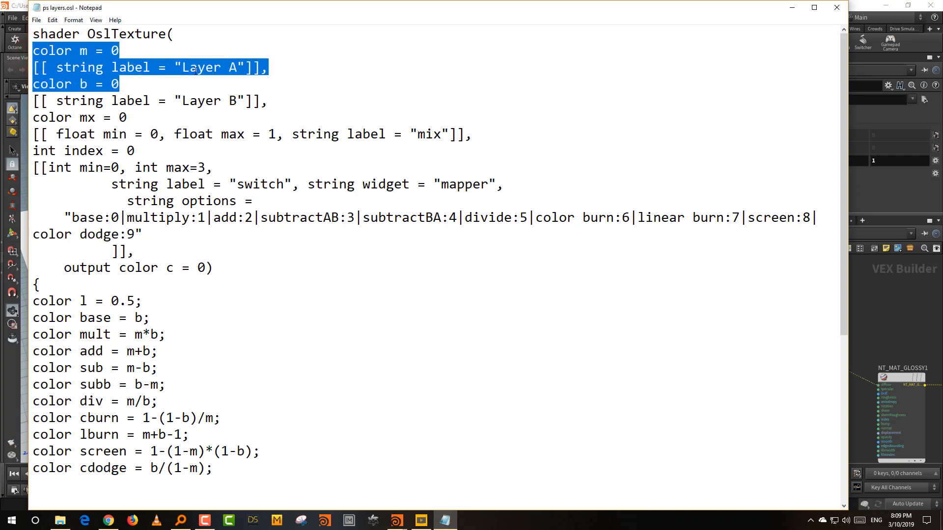
pyautogui.click(214, 72)
pyautogui.click(238, 100)
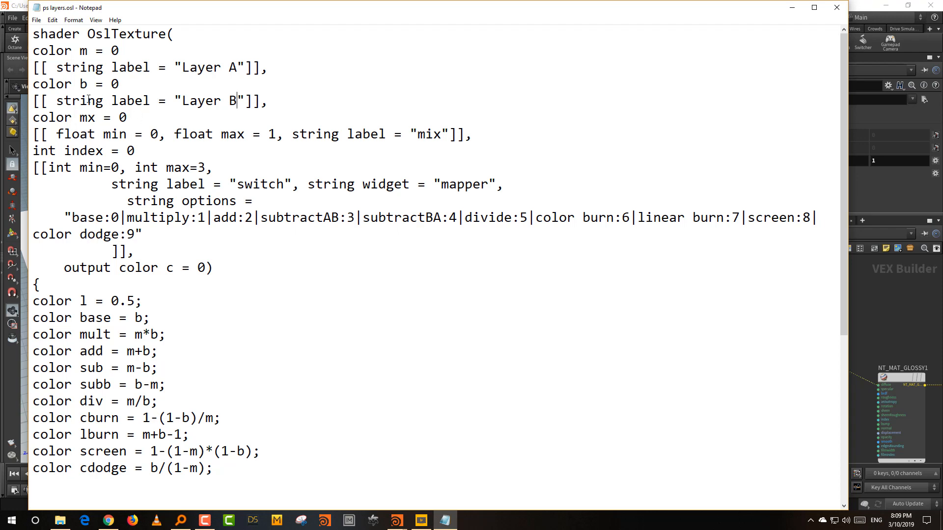
pyautogui.click(84, 51)
pyautogui.click(87, 84)
pyautogui.click(171, 219)
pyautogui.click(493, 217)
pyautogui.click(587, 218)
pyautogui.click(668, 217)
# Examine the blend-mode formulas and the index-based mix statements in the shader code, and close Notepad
pyautogui.scroll(-2, 250, 322)
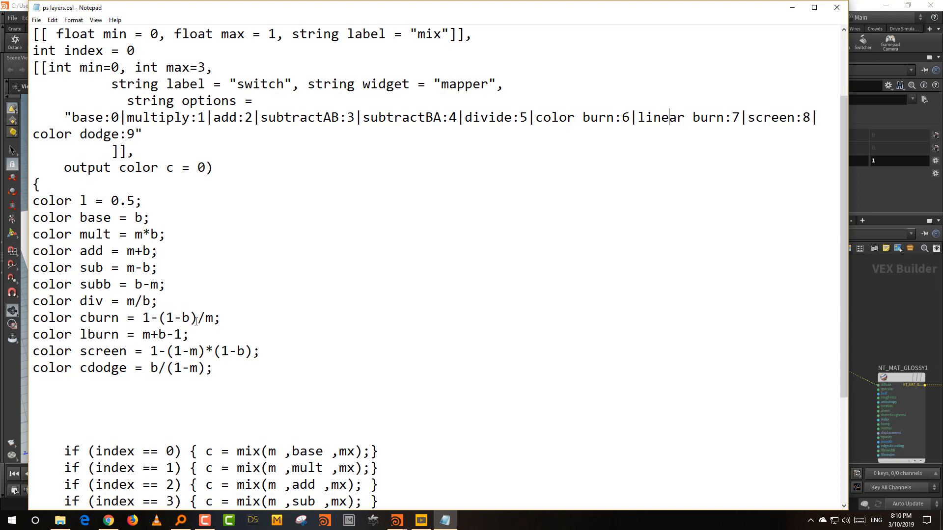
pyautogui.moveTo(157, 317); pyautogui.dragTo(176, 321)
pyautogui.click(168, 336)
pyautogui.scroll(-3, 326, 330)
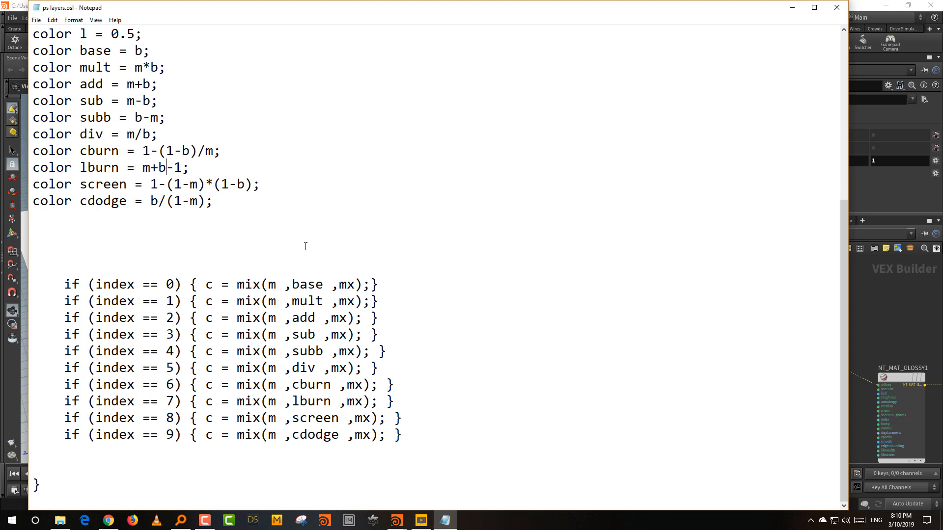
pyautogui.scroll(5, 306, 247)
pyautogui.scroll(-5, 306, 246)
pyautogui.scroll(5, 549, 246)
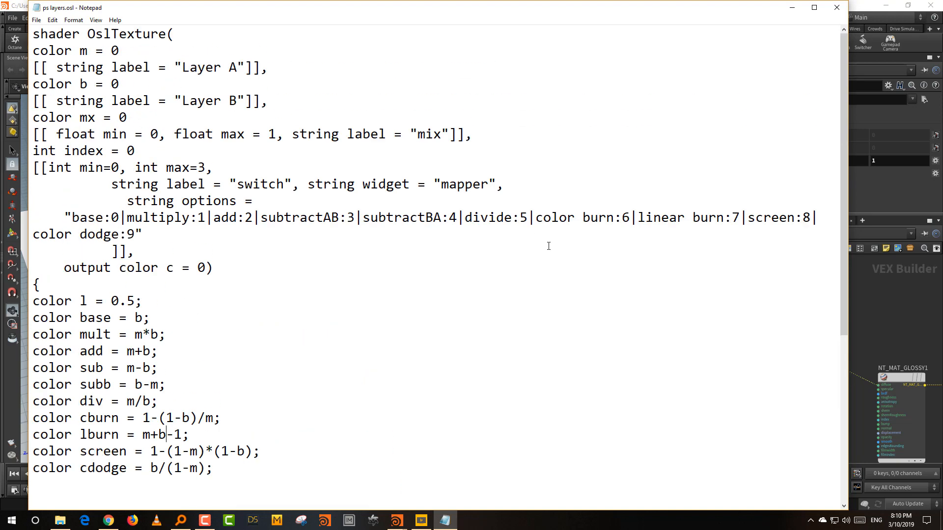
pyautogui.click(837, 7)
# Review the whole layer-mixing node network and the OSL node types available for adding to it
pyautogui.click(787, 303)
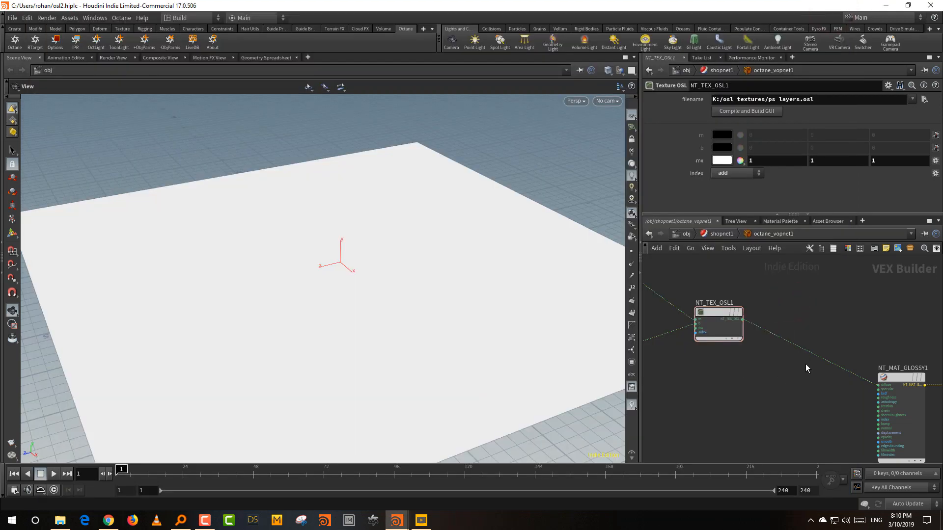
pyautogui.scroll(-5, 806, 364)
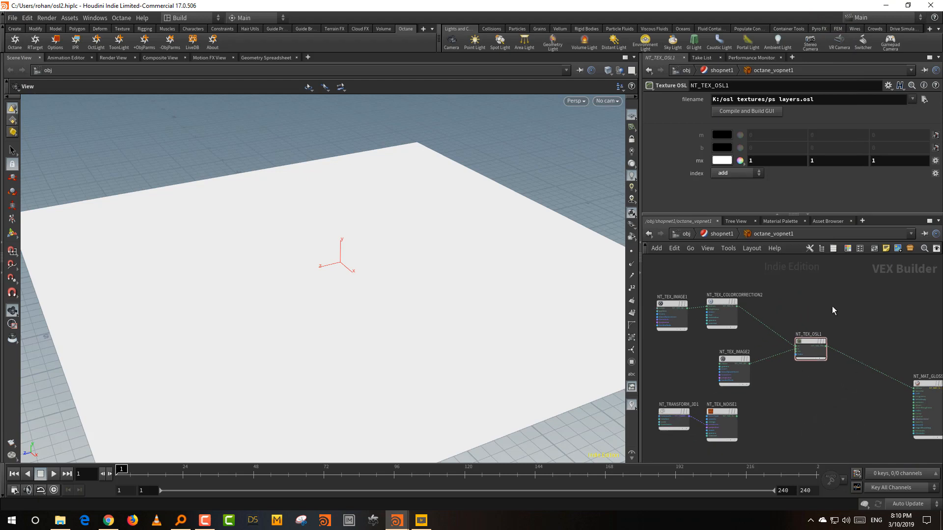
pyautogui.moveTo(852, 317); pyautogui.dragTo(790, 397)
pyautogui.click(886, 248)
pyautogui.click(854, 306)
pyautogui.press('Tab')
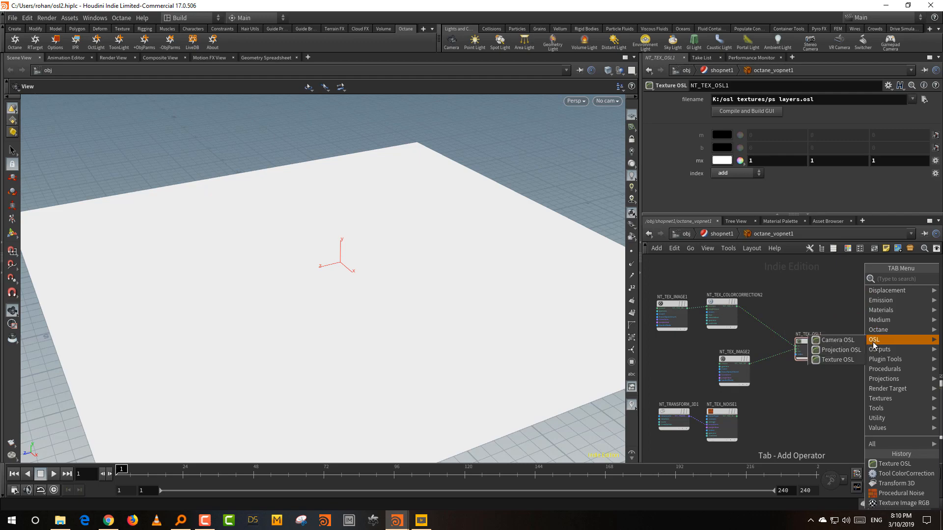
pyautogui.click(834, 305)
pyautogui.moveTo(844, 312); pyautogui.dragTo(834, 315, button='middle')
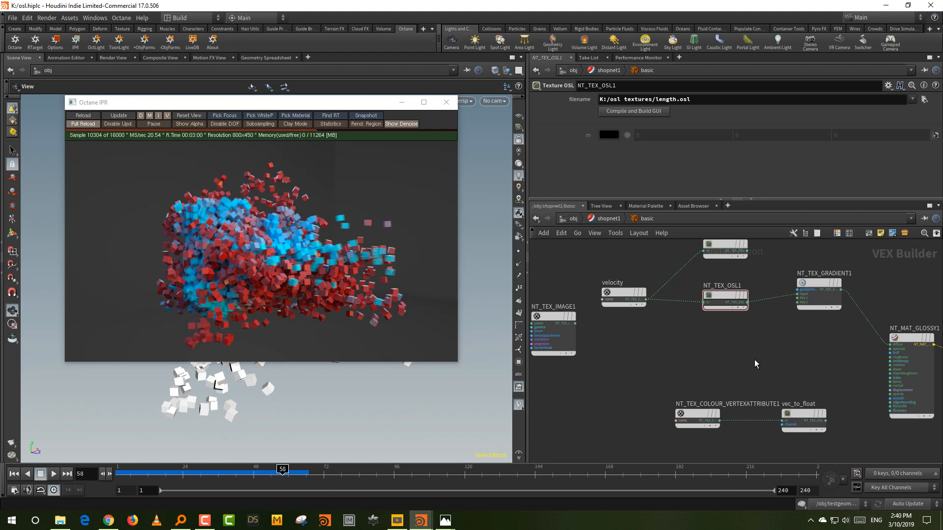
# Move the NT_TEX_COLOUR_VERTEXATTRIBUTE1 node above and to the left of vec_to_float in the basic material network
pyautogui.moveTo(703, 416); pyautogui.dragTo(737, 387)
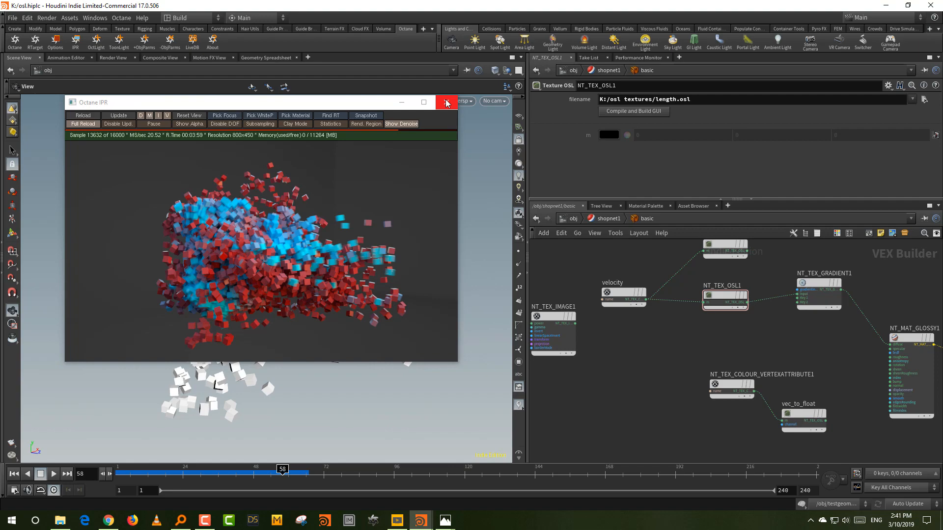
pyautogui.moveTo(669, 337); pyautogui.dragTo(687, 378, button='middle')
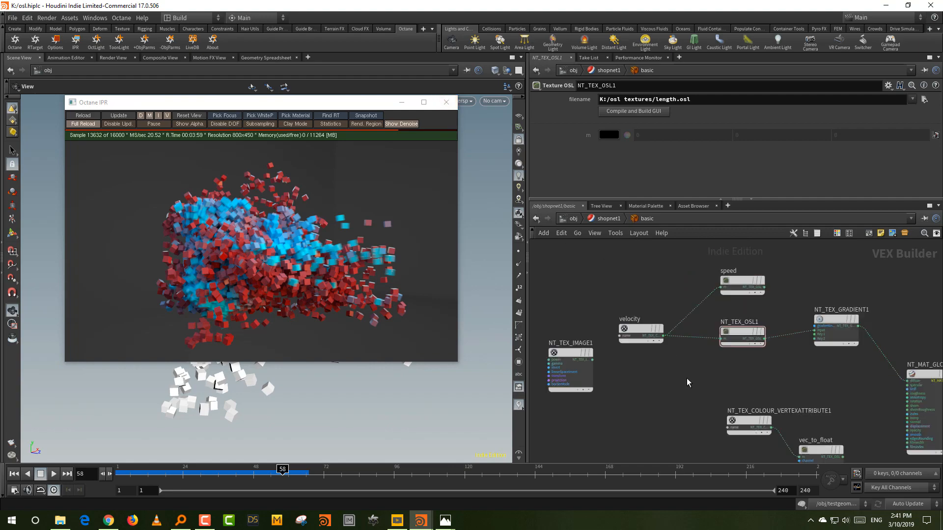